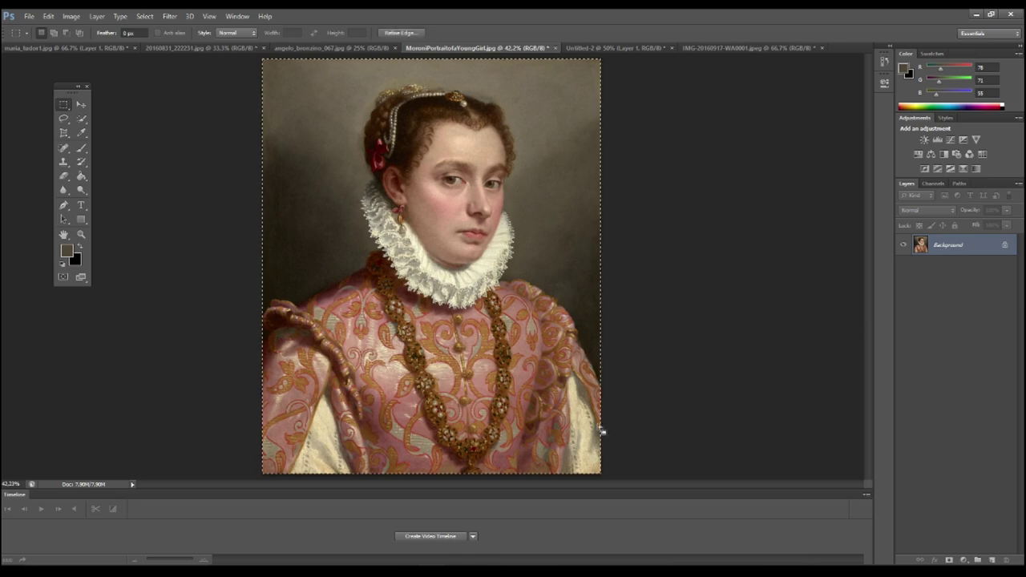
Paste the portrait into a new clipboard-sized document, shifted down to leave a strip above her head
key(ctrl+n)
key(Return)
key(ctrl+v)
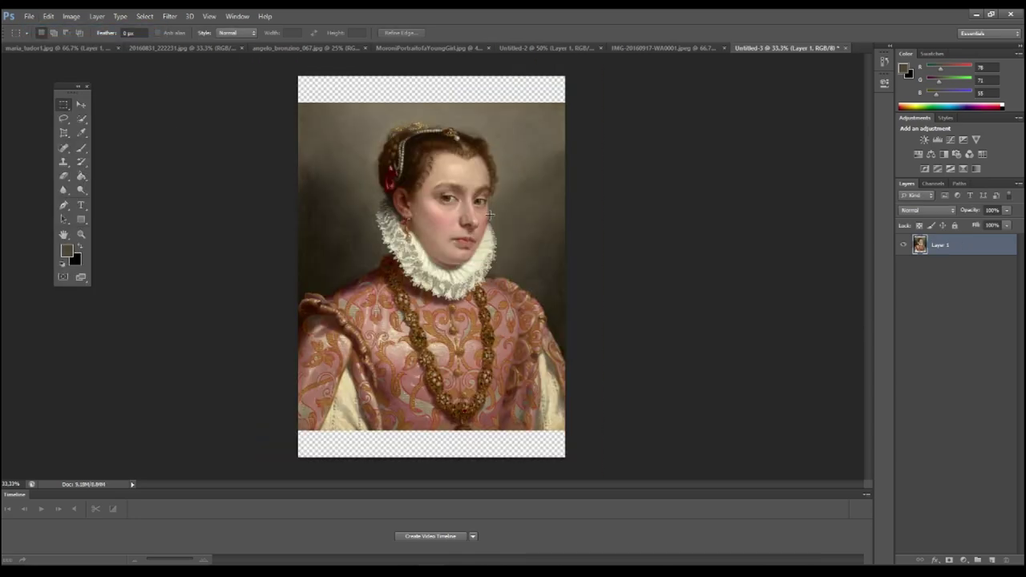
drag(464, 310, 464, 329)
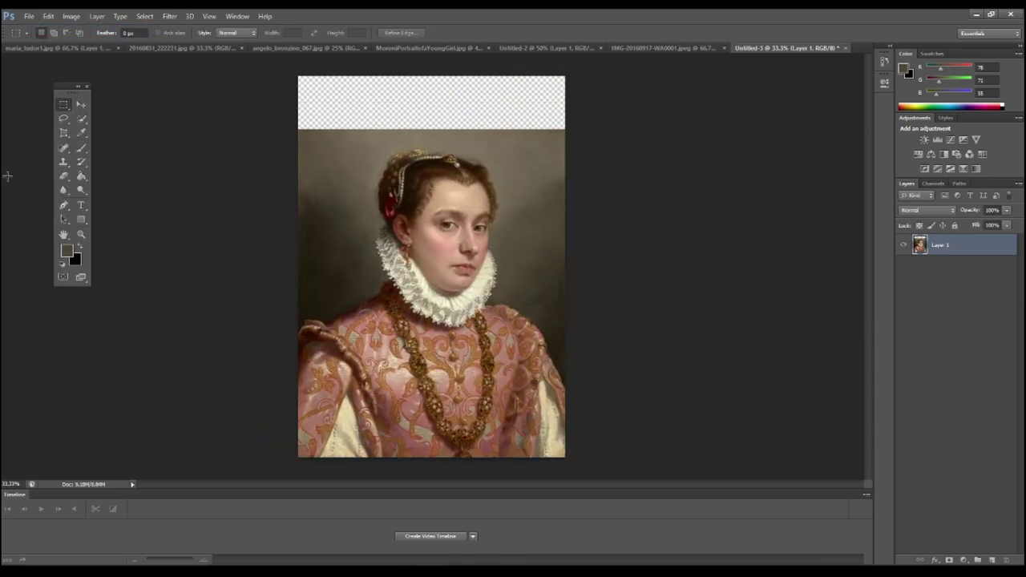
click(63, 161)
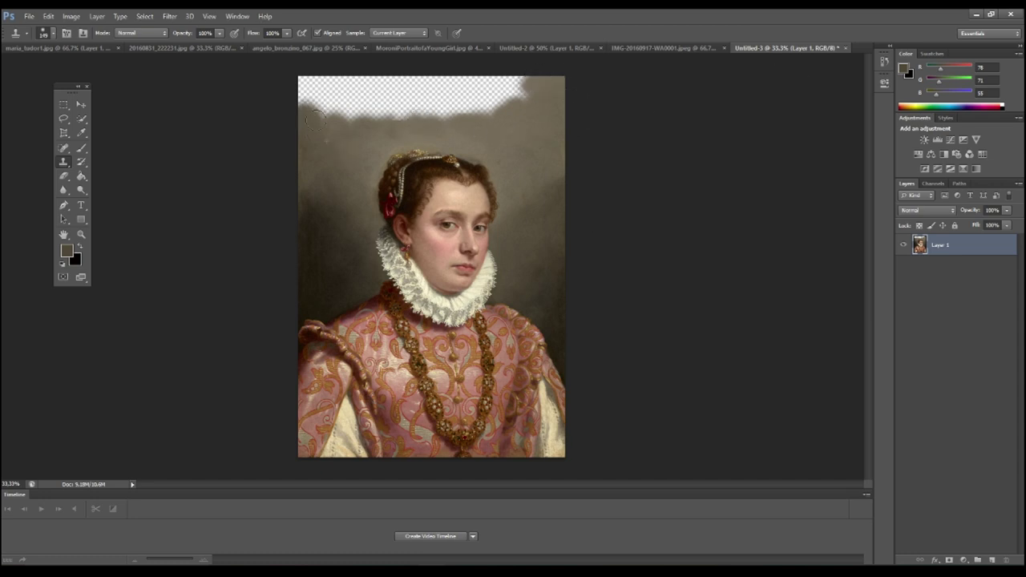
Clone the grey-brown painted background across the transparent strip above the girl's head
drag(316, 118, 374, 119)
mouse_move(307, 138)
mouse_down()
mouse_move(360, 96)
mouse_move(513, 88)
mouse_move(468, 108)
mouse_up()
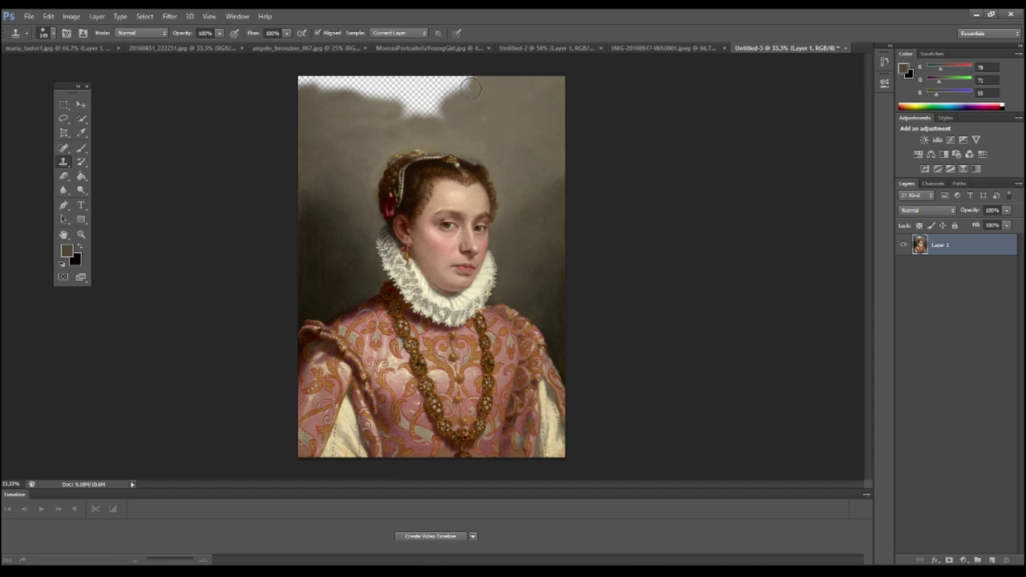
mouse_move(420, 85)
mouse_down()
mouse_move(377, 85)
mouse_move(319, 173)
mouse_move(310, 81)
mouse_up()
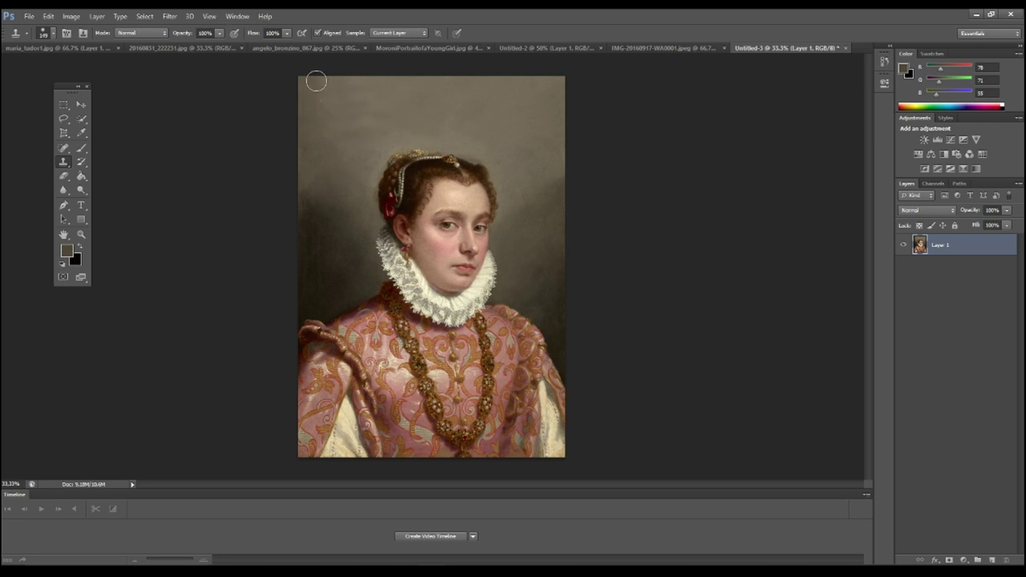
key(z)
mouse_move(240, 128)
mouse_down()
mouse_move(297, 78)
mouse_move(468, 130)
mouse_up()
View the portrait at actual pixels, choose a toning tool, and enlarge its brush to 308 px
right_click(515, 190)
click(550, 247)
click(79, 190)
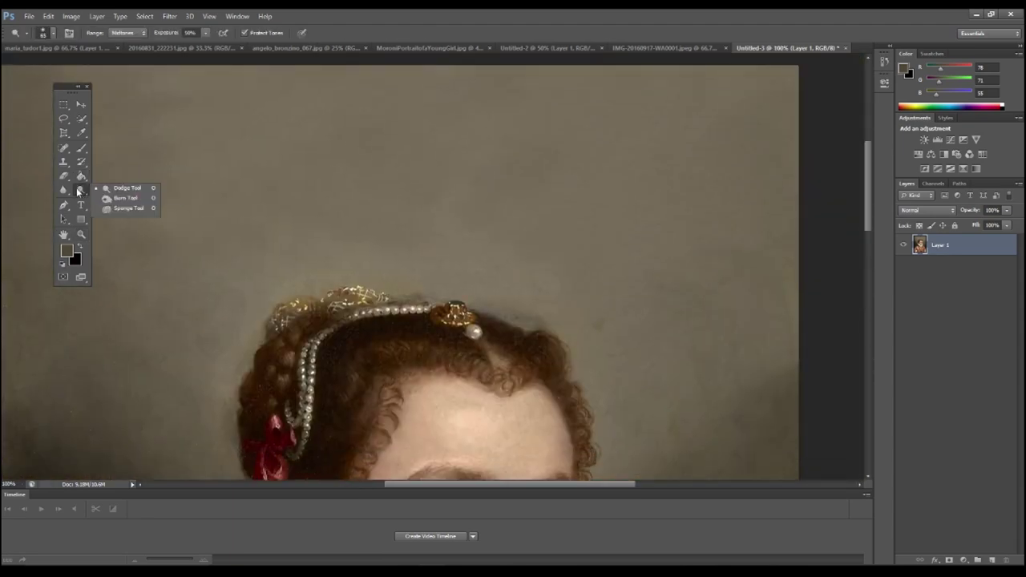
drag(645, 156, 521, 217)
right_click(344, 186)
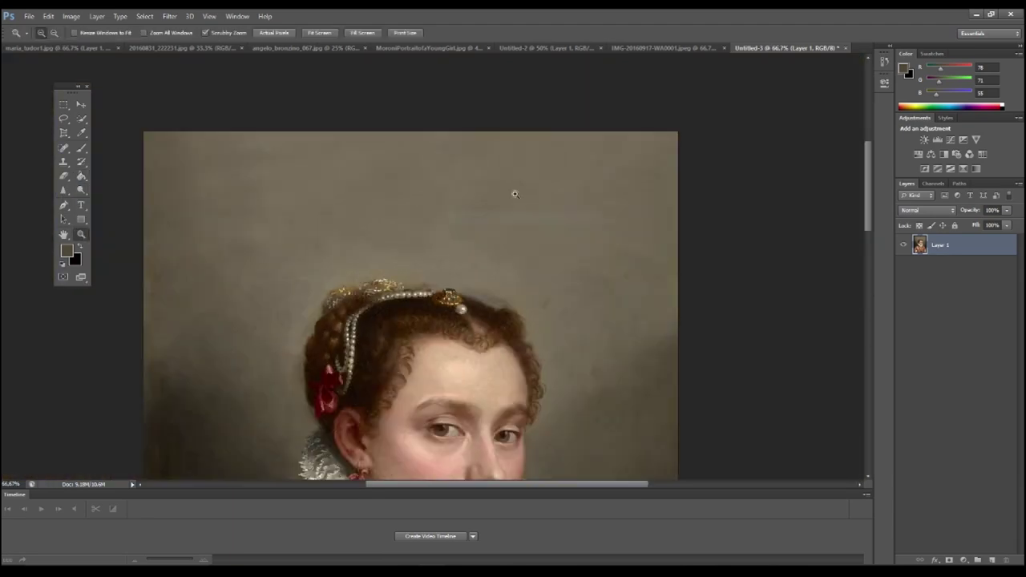
drag(377, 201, 436, 200)
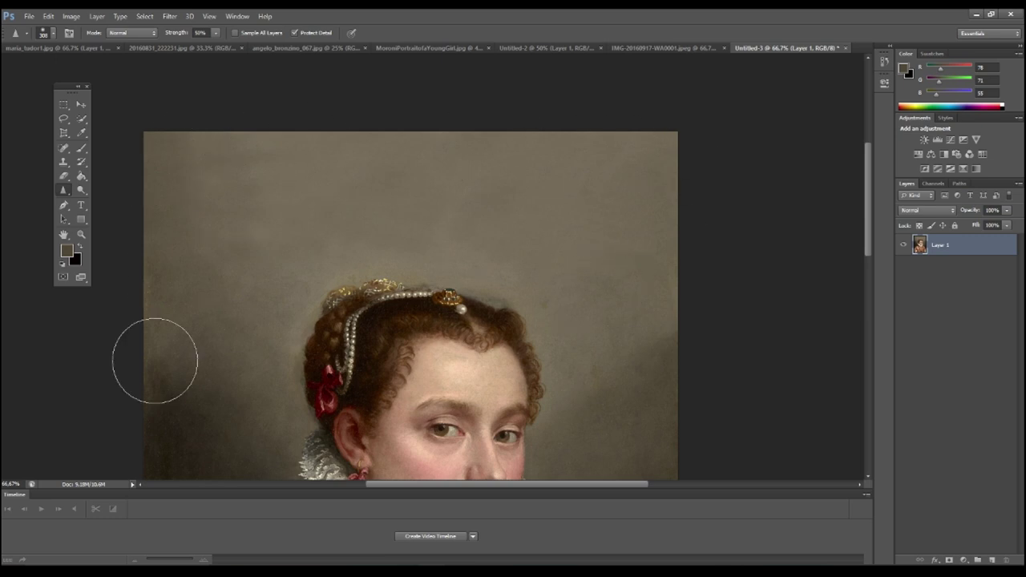
Fit the whole portrait on screen, then switch to the bulldog photo zoomed out
key(z)
key(ctrl+1)
key(ctrl+0)
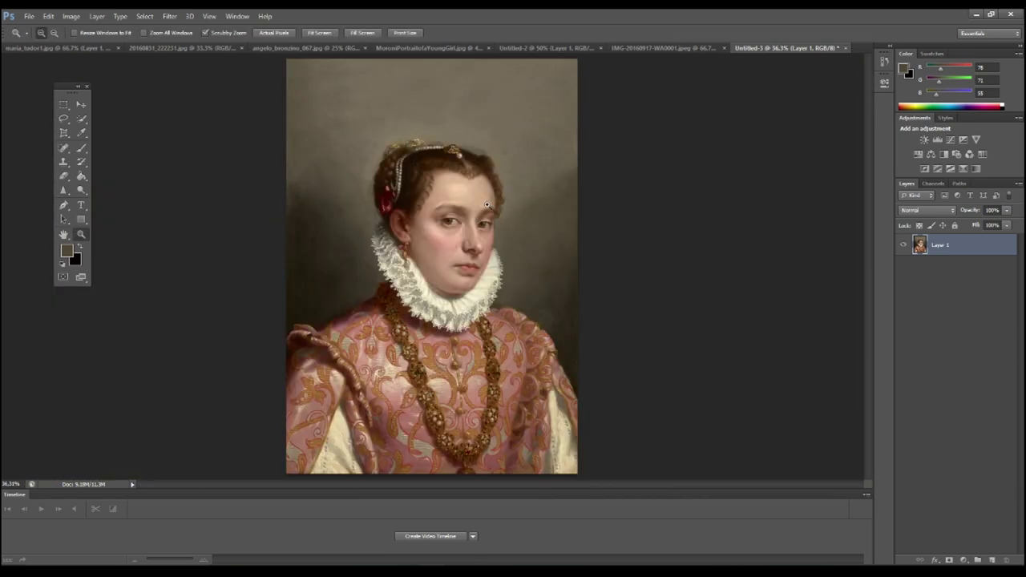
key(ctrl+plus)
key(ctrl+plus)
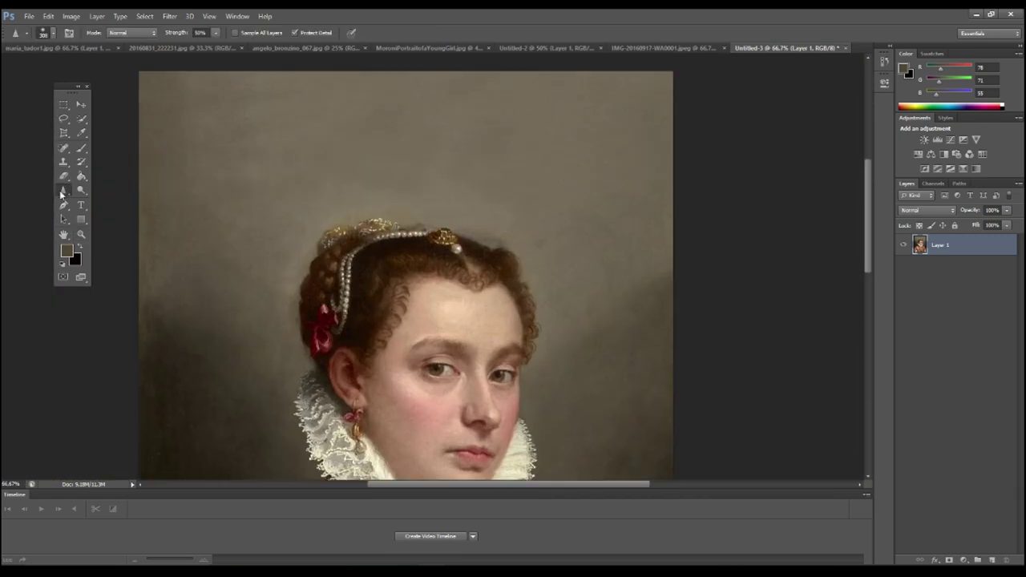
key(z)
key(ctrl+0)
key(ctrl+shift+Tab)
key(ctrl+minus)
key(ctrl+minus)
Copy a rectangular area around the bulldog and paste it into the portrait document as a new layer
click(64, 108)
mouse_move(327, 104)
mouse_down()
mouse_move(563, 361)
mouse_move(545, 410)
mouse_up()
key(ctrl+c)
key(ctrl+Tab)
key(ctrl+v)
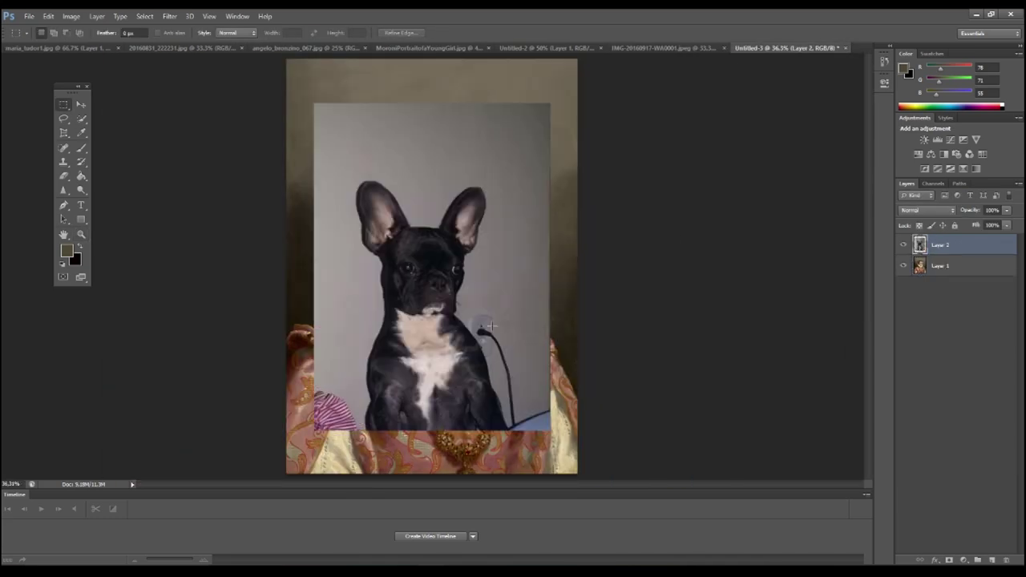
Quick-select the dog and cut it out with Refine Edge, Shift Edge +100
key(w)
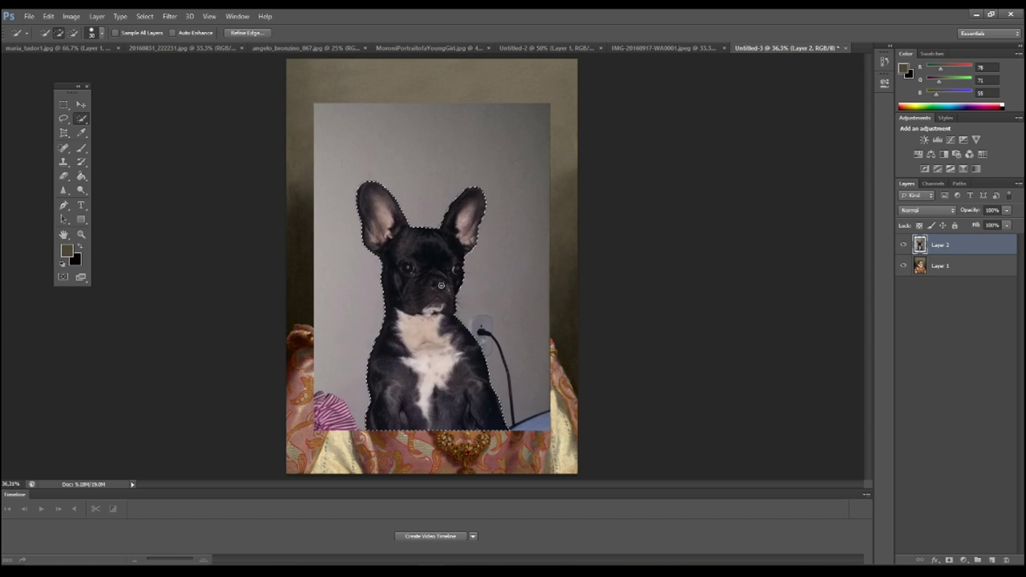
key(ctrl+alt+r)
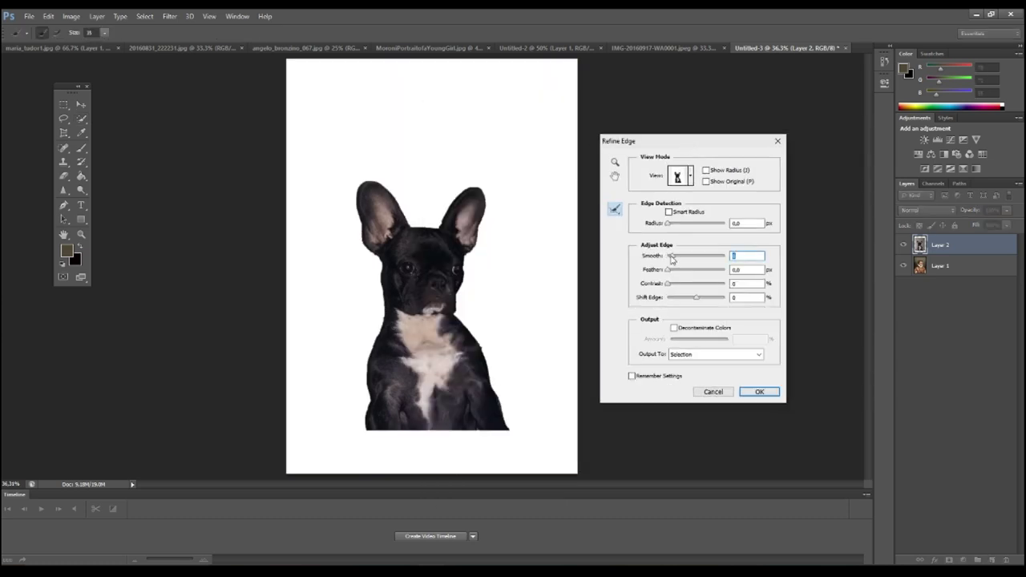
drag(696, 297, 724, 298)
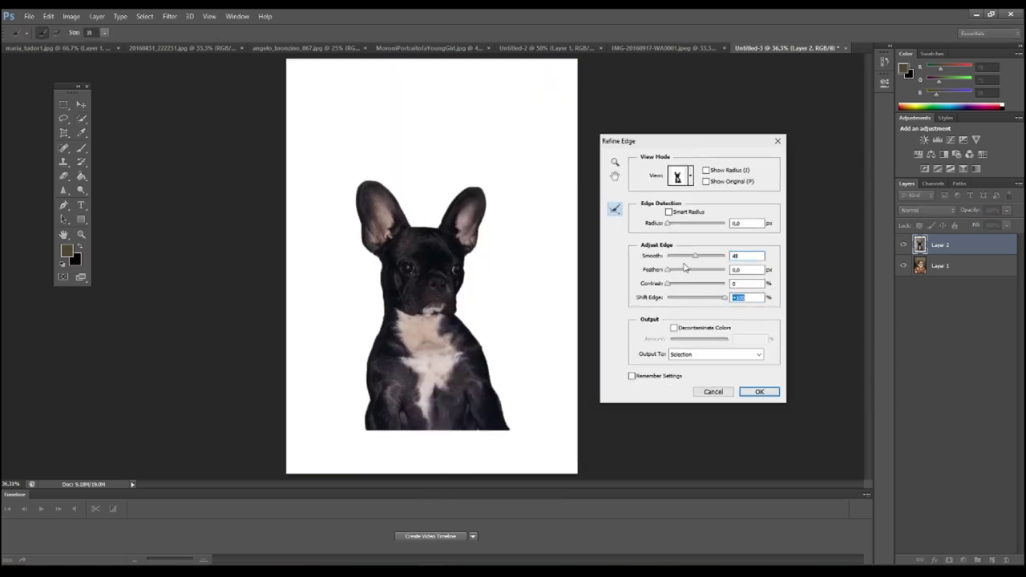
key(Return)
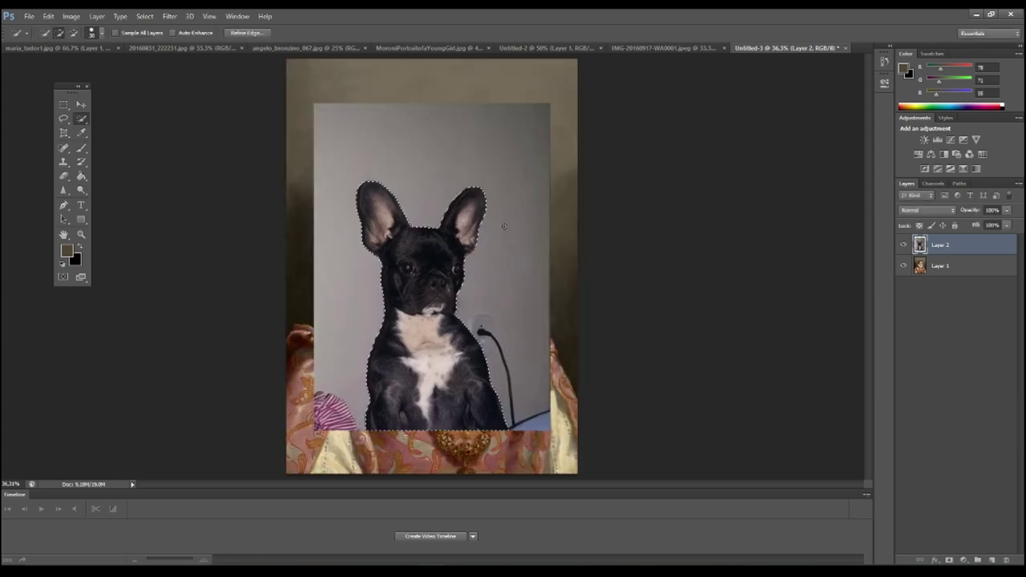
mouse_move(494, 412)
mouse_down()
mouse_move(450, 387)
mouse_move(447, 418)
mouse_up()
key(ctrl+alt+z)
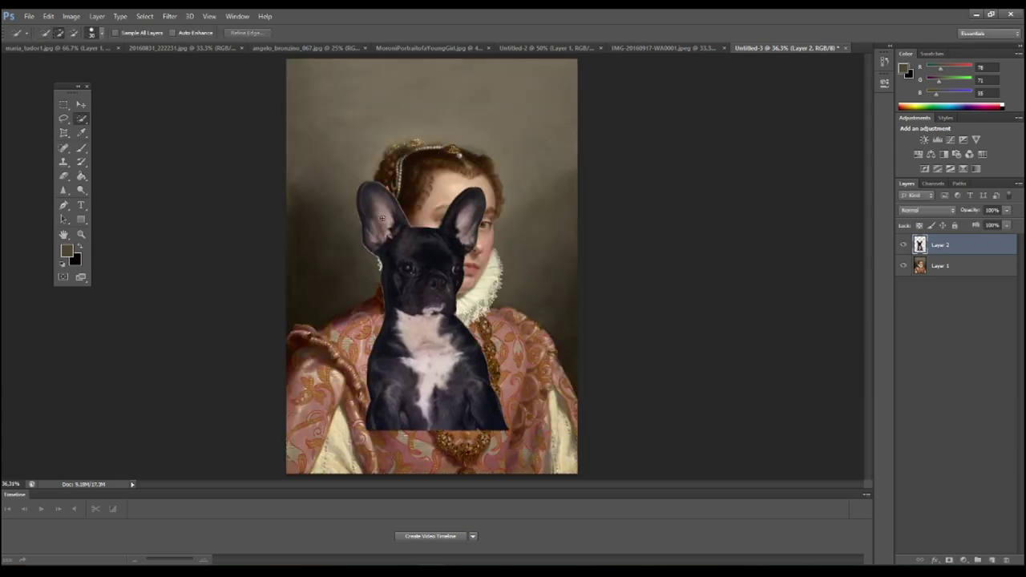
key(ctrl+alt+z)
key(ctrl+alt+r)
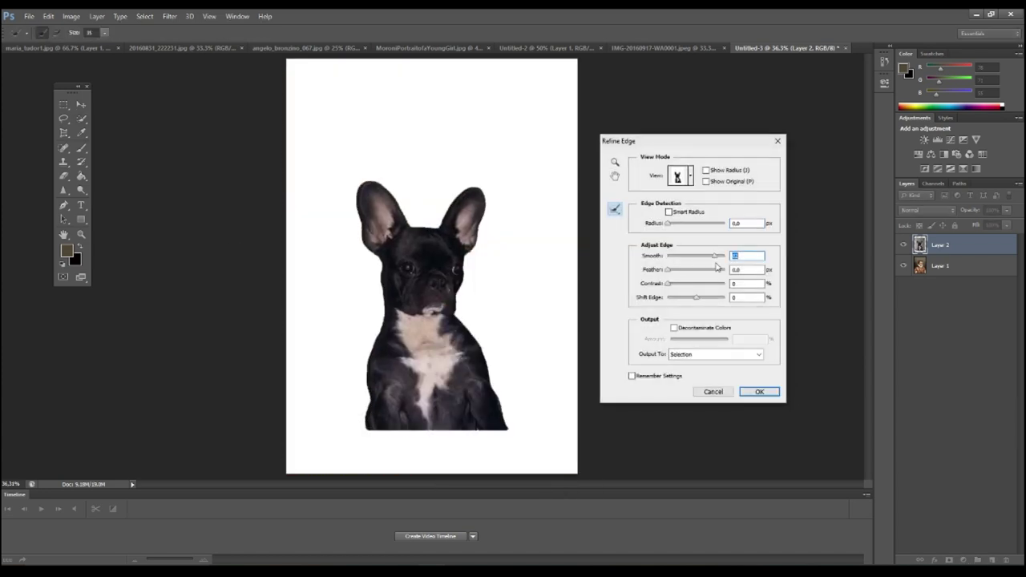
key(Return)
Move and enlarge the cut-out dog over the girl, and set its layer opacity to 52%
mouse_move(477, 413)
mouse_down()
mouse_move(500, 353)
mouse_move(565, 428)
mouse_up()
key(ctrl+t)
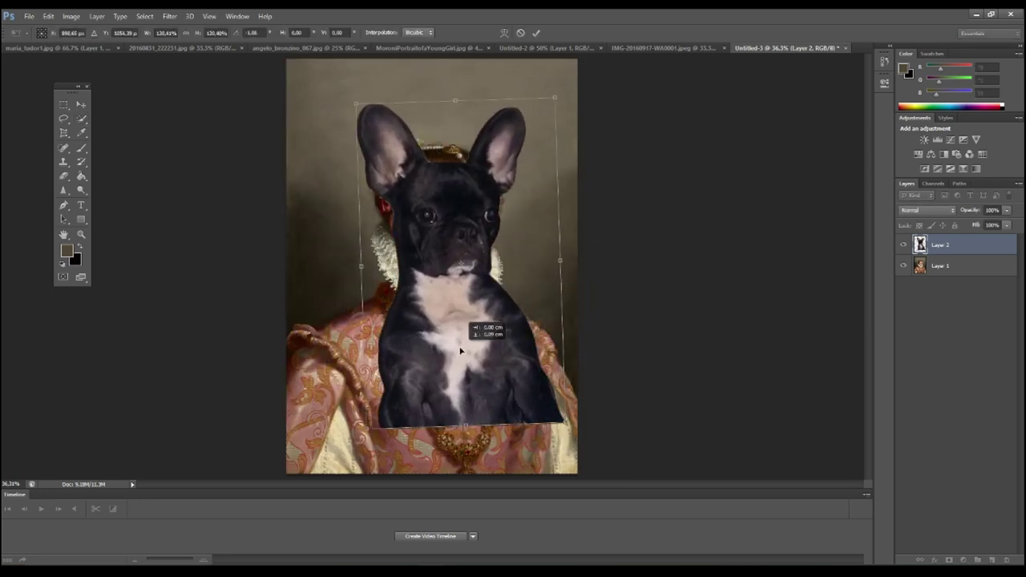
key(Return)
click(1007, 210)
drag(1004, 225, 981, 228)
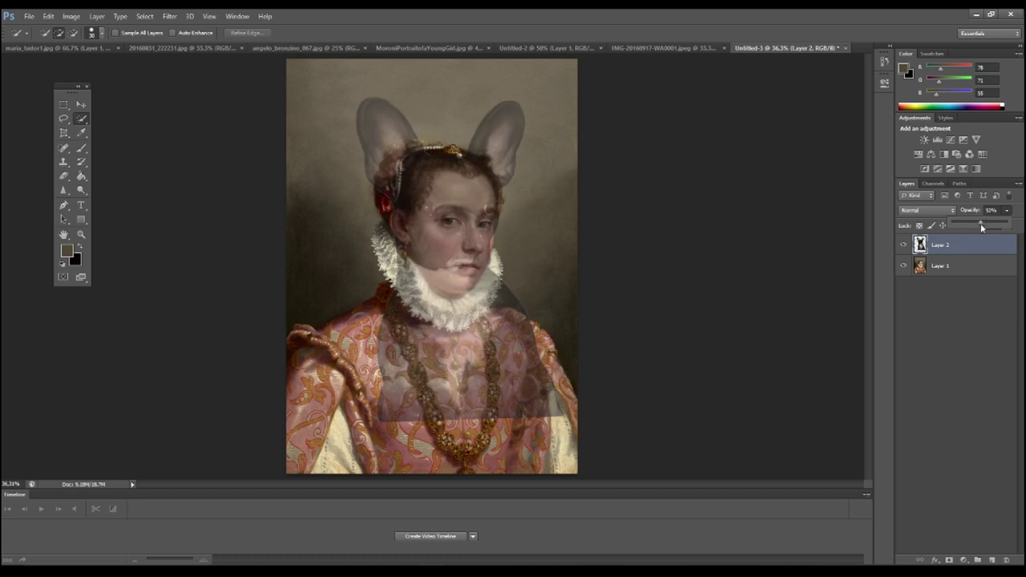
Erase the dog's body where it covers the necklace and upper chest
key(e)
right_click(533, 286)
key(Return)
mouse_move(540, 376)
mouse_down()
mouse_move(396, 425)
mouse_move(472, 385)
mouse_move(542, 265)
mouse_up()
drag(491, 347, 495, 334)
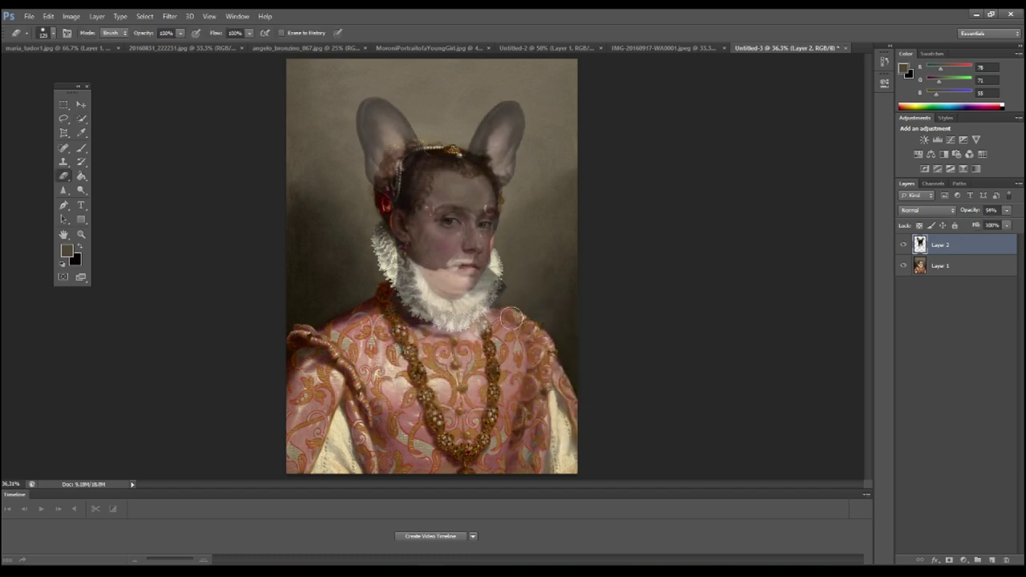
Restore the dog layer to 100% opacity and resize the head over the girl's neck
drag(1006, 210, 1021, 218)
key(ctrl+t)
mouse_move(538, 341)
mouse_down()
mouse_move(549, 355)
mouse_move(539, 344)
mouse_move(581, 342)
mouse_up()
key(Return)
key(ctrl+t)
key(Return)
key(ctrl+t)
drag(560, 353, 549, 366)
key(Return)
Fine-tune the head's position above the ruff with small transforms, then zoom in on the ruff
key(ctrl+t)
drag(528, 403, 561, 319)
key(ctrl+t)
key(Return)
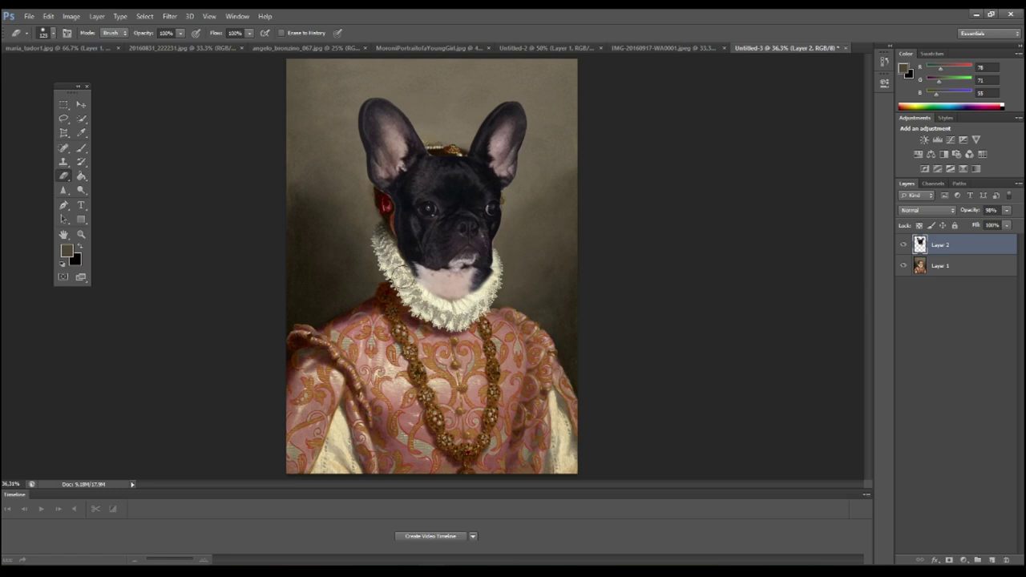
key(ctrl+t)
mouse_move(549, 313)
mouse_down()
mouse_move(545, 338)
mouse_move(529, 340)
mouse_up()
key(Return)
key(ctrl+t)
key(Return)
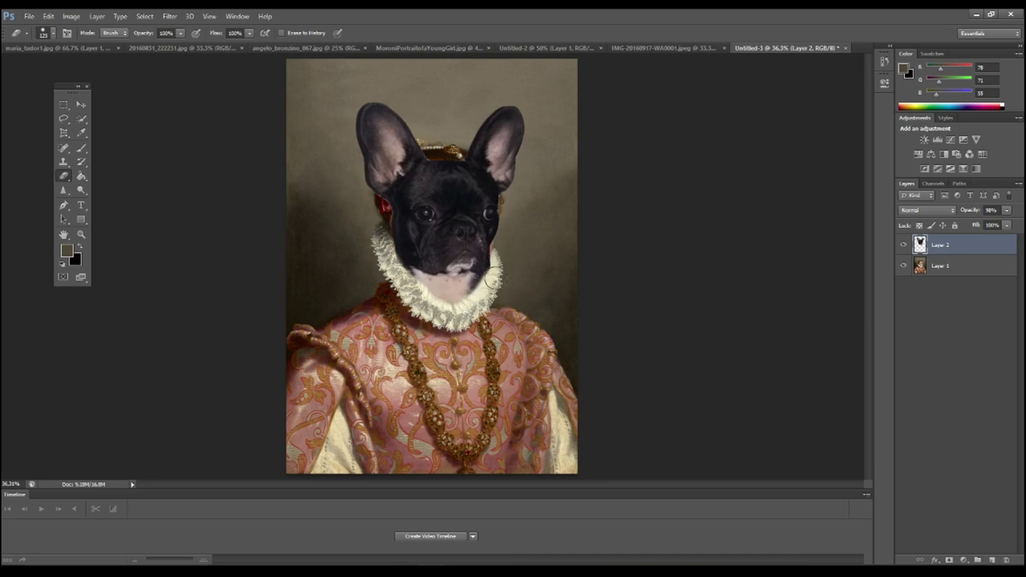
key(z)
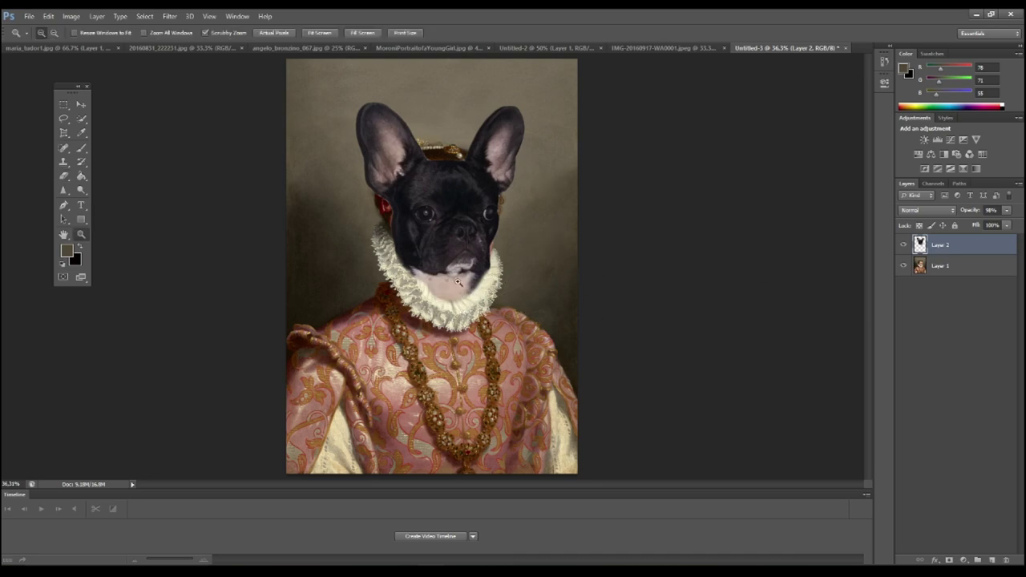
key(ctrl+1)
Check alignment at 53% opacity, restore 100%, and erase fur over the ruff's right side
key(5)
key(3)
key(e)
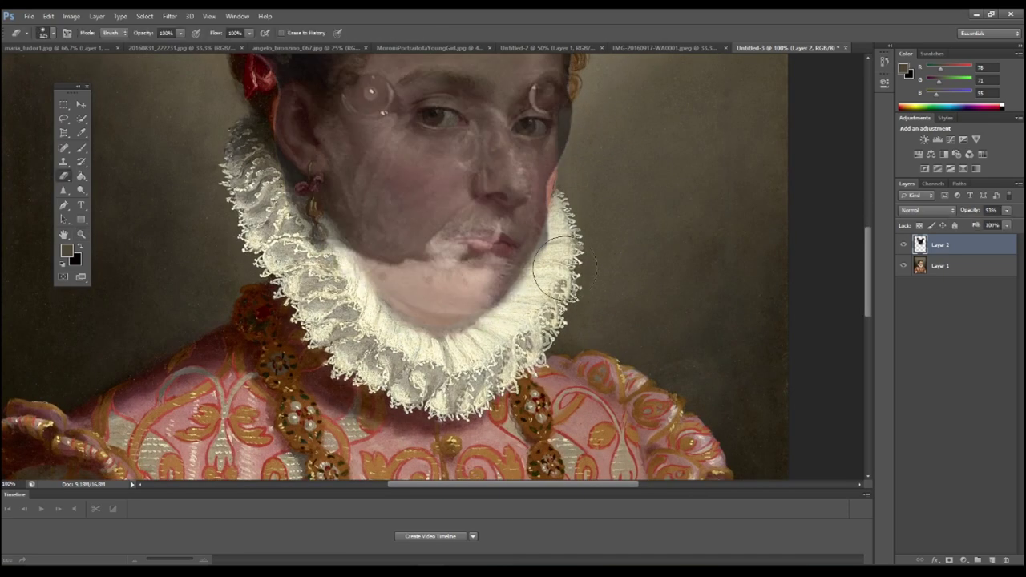
key(0)
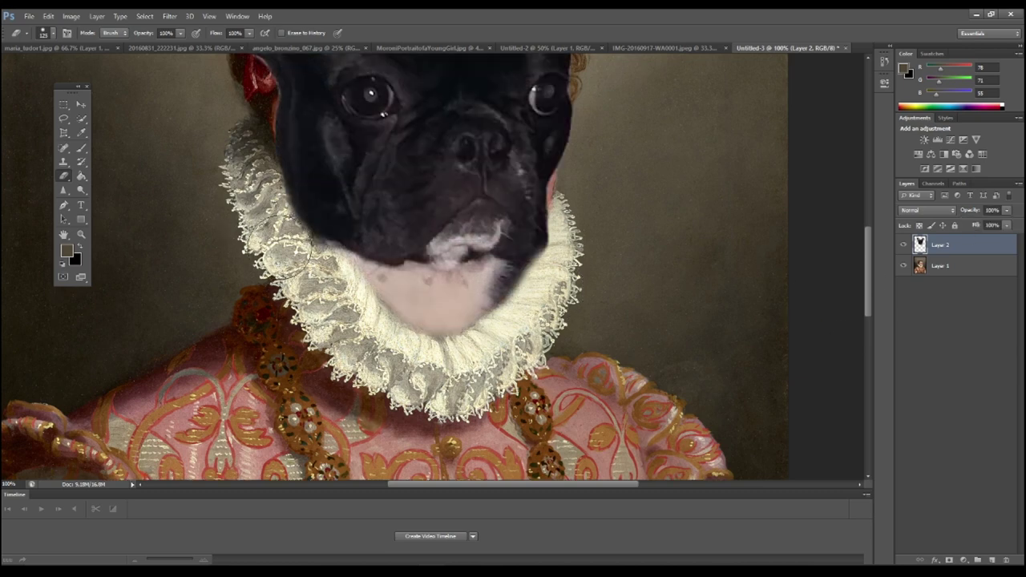
scroll(521, 345, up, 2)
drag(520, 345, 550, 343)
Resize the eraser brush and clear the stray background around the dog's ears
right_click(687, 286)
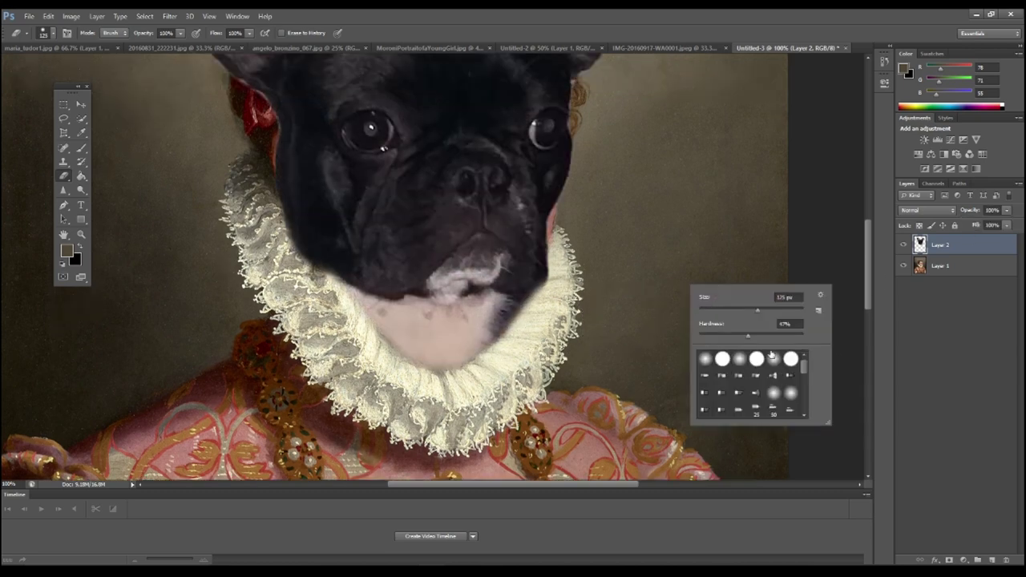
key(Escape)
scroll(646, 264, up, 2)
scroll(646, 264, up, 3)
right_click(336, 252)
key(Return)
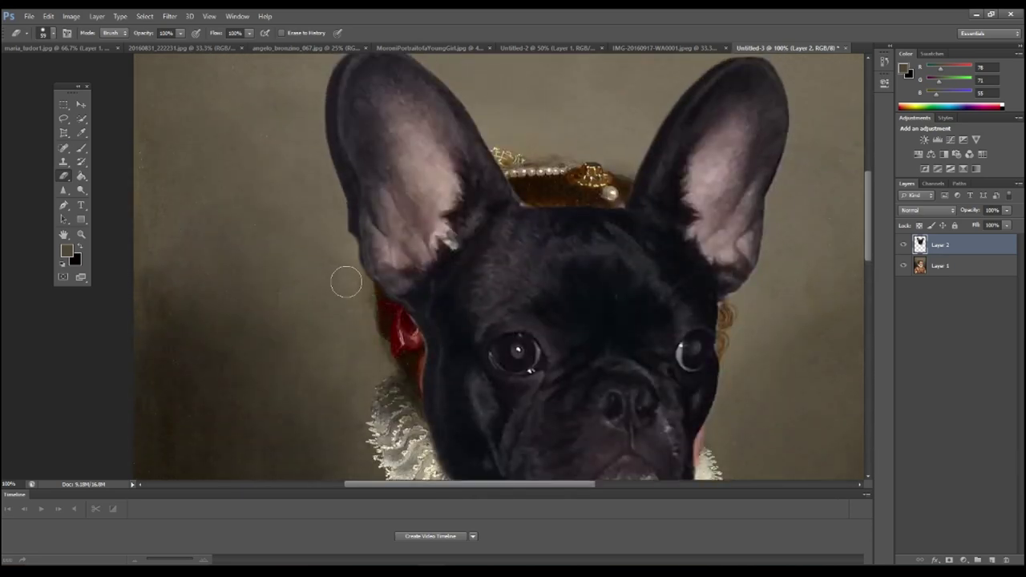
scroll(344, 242, up, 4)
scroll(439, 250, up, 1)
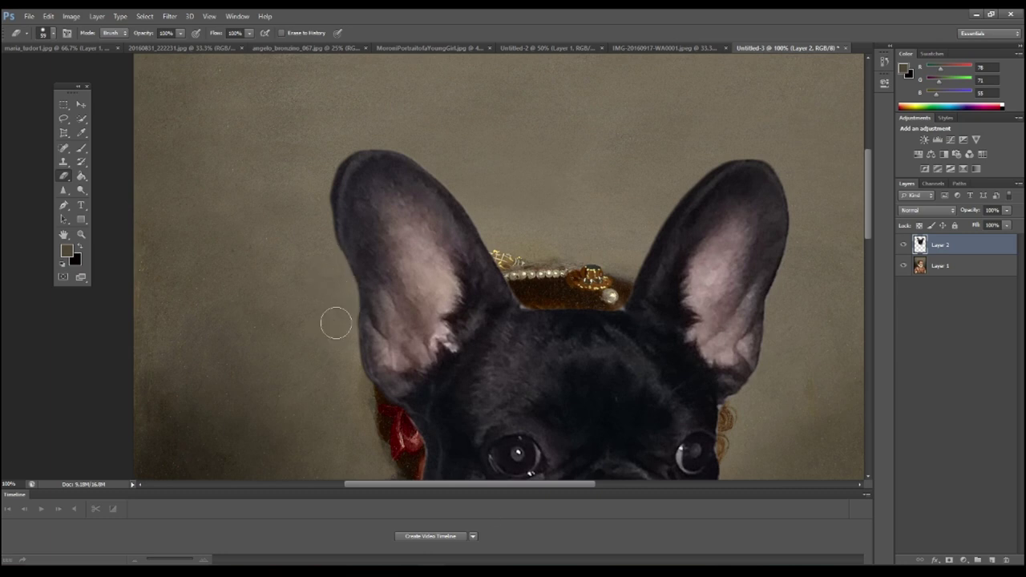
scroll(343, 309, up, 5)
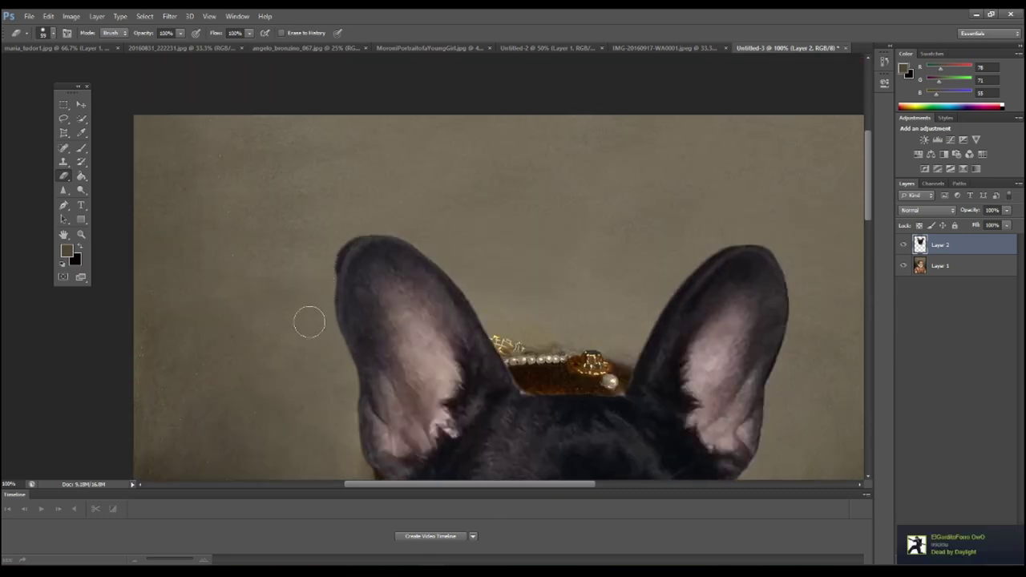
scroll(310, 325, up, 3)
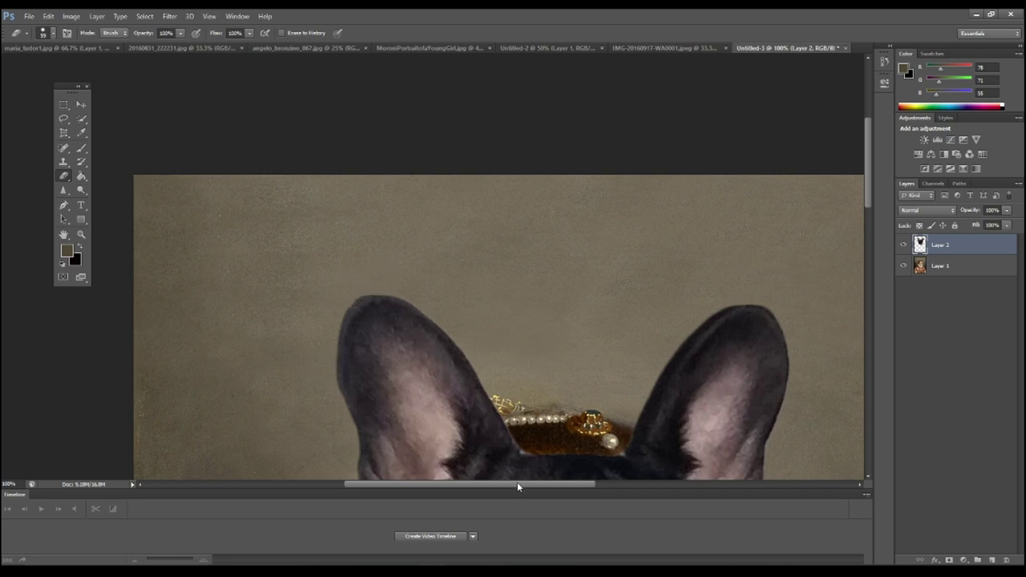
scroll(489, 401, down, 5)
scroll(489, 401, right, 4)
Erase the jaw edges with a 60 px eraser, then make the head semi-transparent to check alignment
right_click(465, 347)
key(Escape)
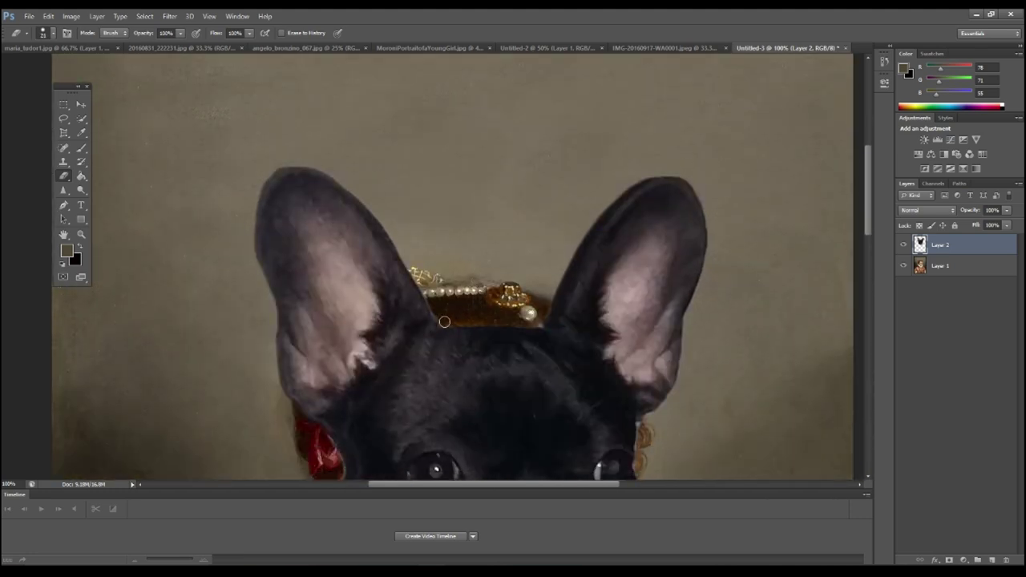
key(bracketright)
key(bracketright)
key(bracketright)
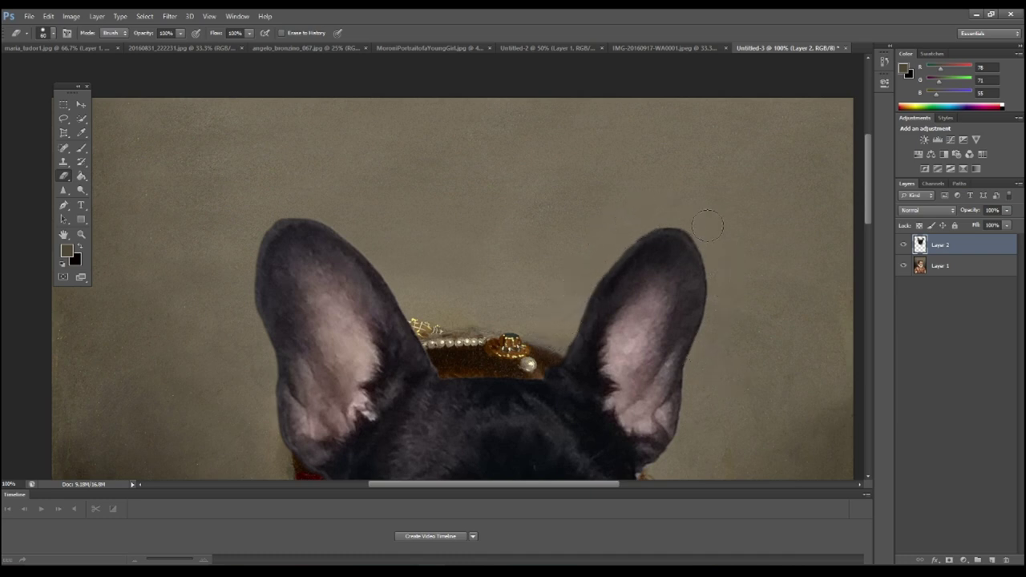
scroll(669, 213, down, 10)
right_click(721, 288)
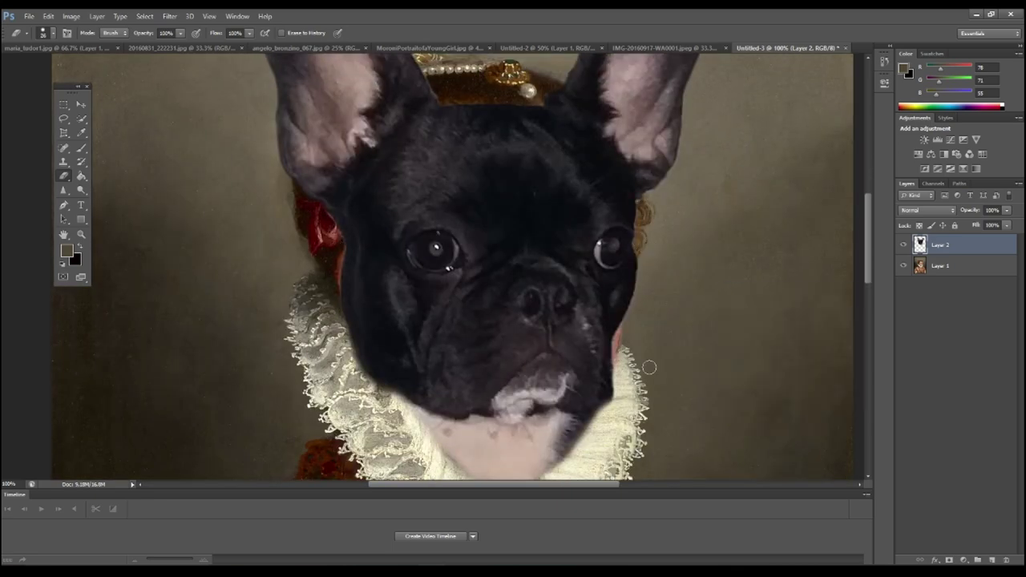
scroll(664, 240, up, 1)
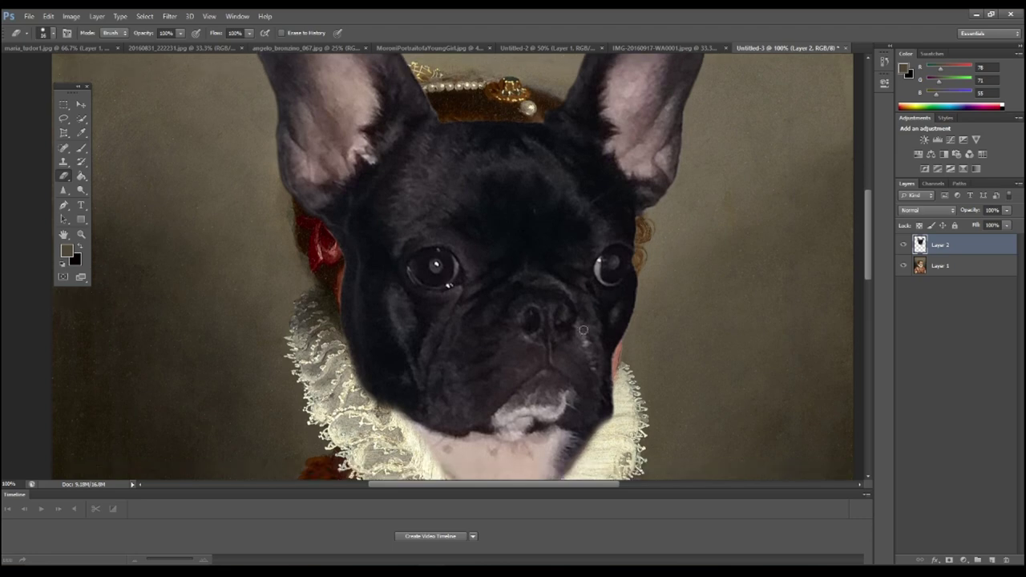
scroll(664, 240, down, 5)
mouse_move(1007, 210)
mouse_down()
mouse_move(978, 224)
mouse_move(1008, 225)
mouse_up()
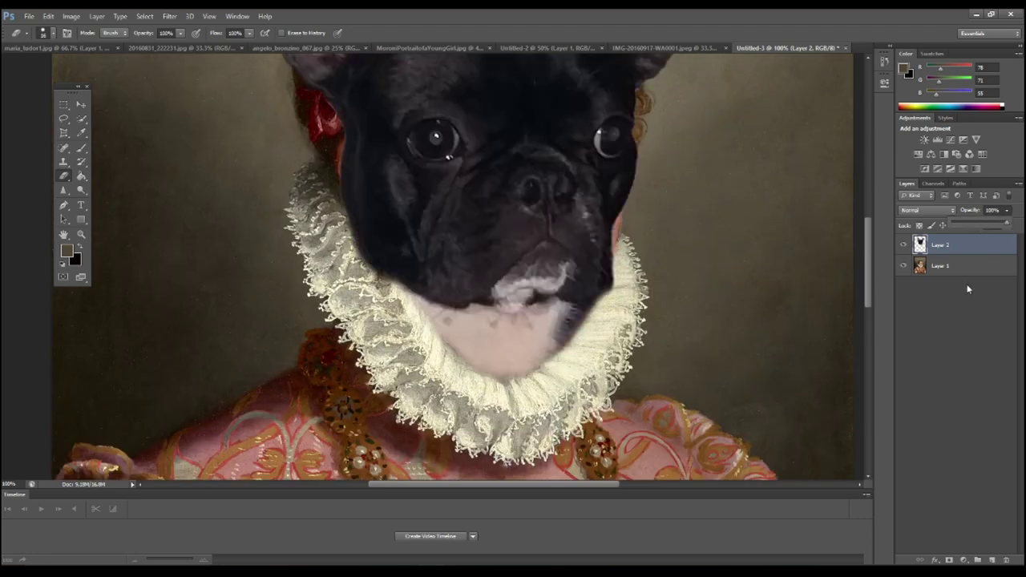
Copy a collar piece from the portrait layer to a new layer and rotate it toward the jaw
click(961, 265)
key(z)
click(277, 160)
scroll(432, 264, down, 2)
key(ctrl+j)
key(ctrl+t)
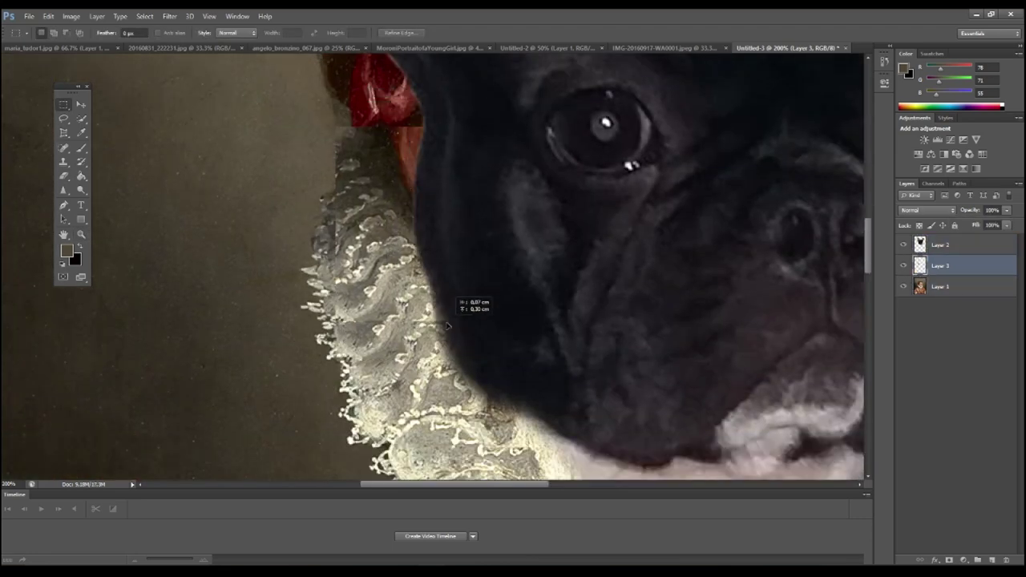
mouse_move(698, 195)
mouse_down()
mouse_move(680, 251)
mouse_move(595, 229)
mouse_up()
key(Return)
Erase the excess of the rotated collar piece with a resized eraser
key(e)
right_click(545, 192)
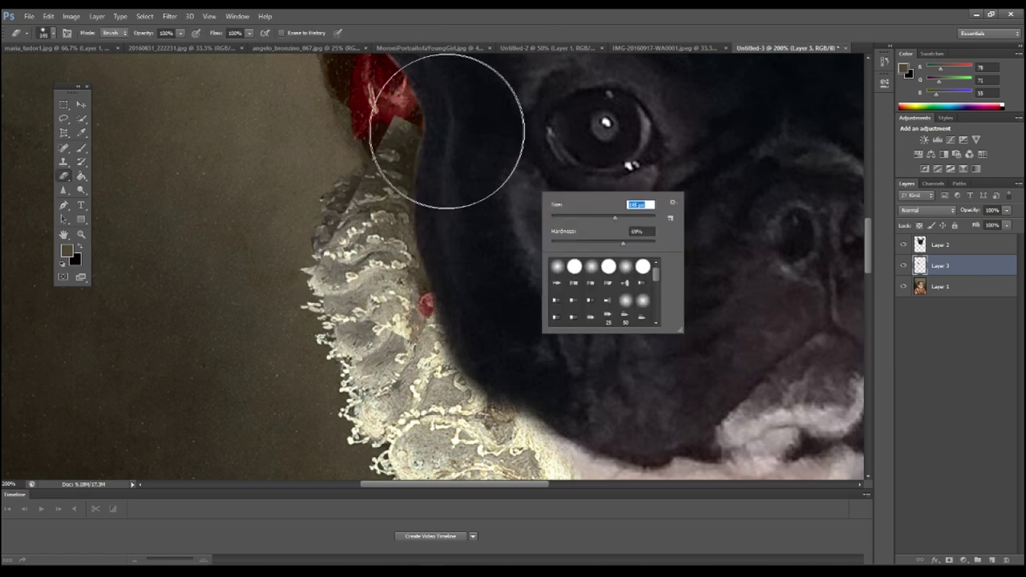
key(Return)
scroll(550, 195, up, 1)
mouse_move(331, 313)
mouse_down()
mouse_move(400, 345)
mouse_move(337, 248)
mouse_up()
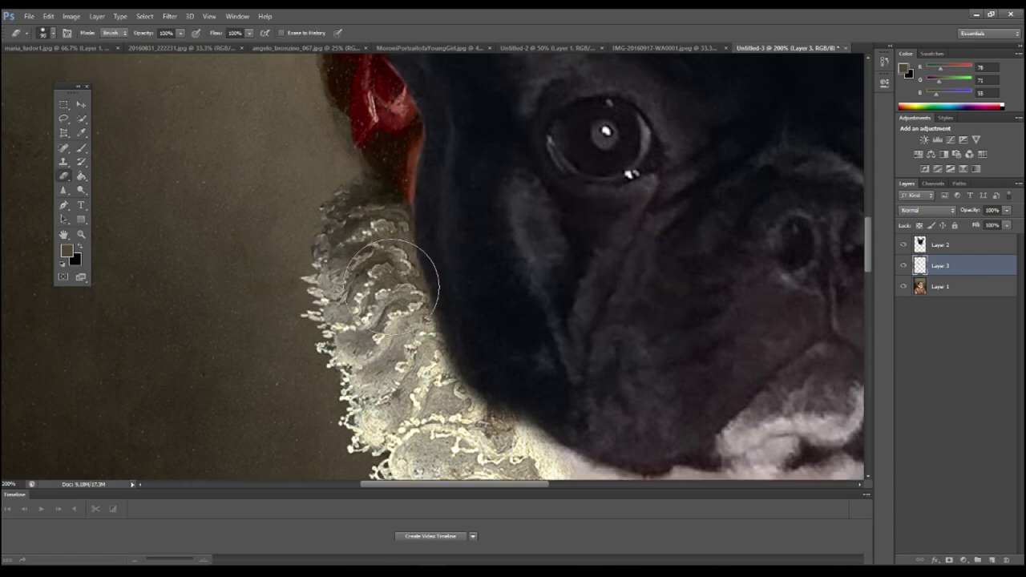
Copy another ruff patch to a new layer, move it up the ruff, and erase its excess
key(alt+bracketright)
key(m)
drag(321, 155, 460, 319)
key(ctrl+j)
drag(461, 248, 457, 222)
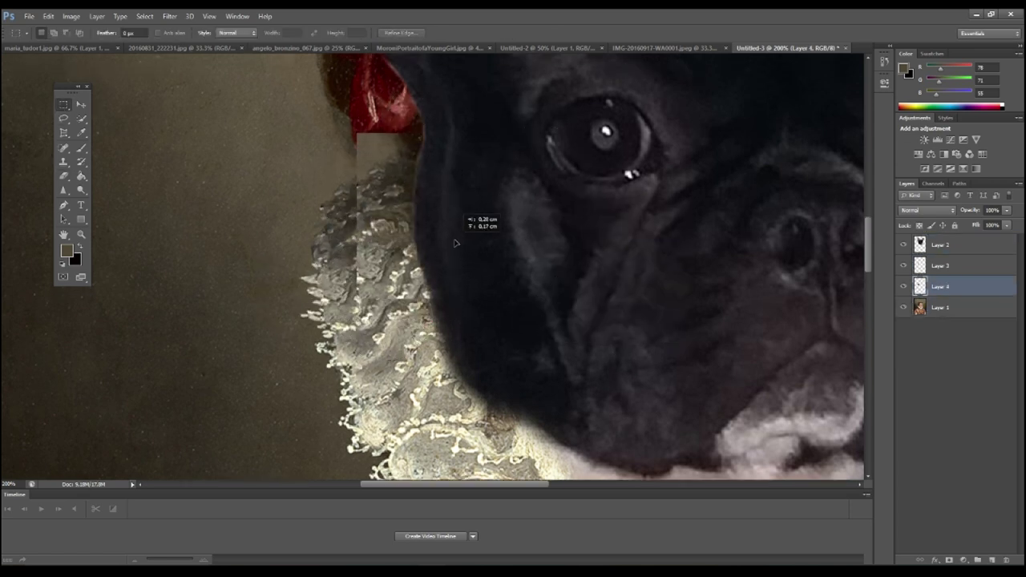
key(e)
mouse_move(385, 149)
mouse_down()
mouse_move(343, 119)
mouse_move(377, 104)
mouse_move(436, 186)
mouse_move(344, 196)
mouse_up()
scroll(797, 241, up, 1)
Copy another ruff area from the portrait to a new layer and zoom in on the chin
key(alt+bracketleft)
key(m)
key(alt+bracketright)
key(alt+bracketright)
key(ctrl+j)
key(e)
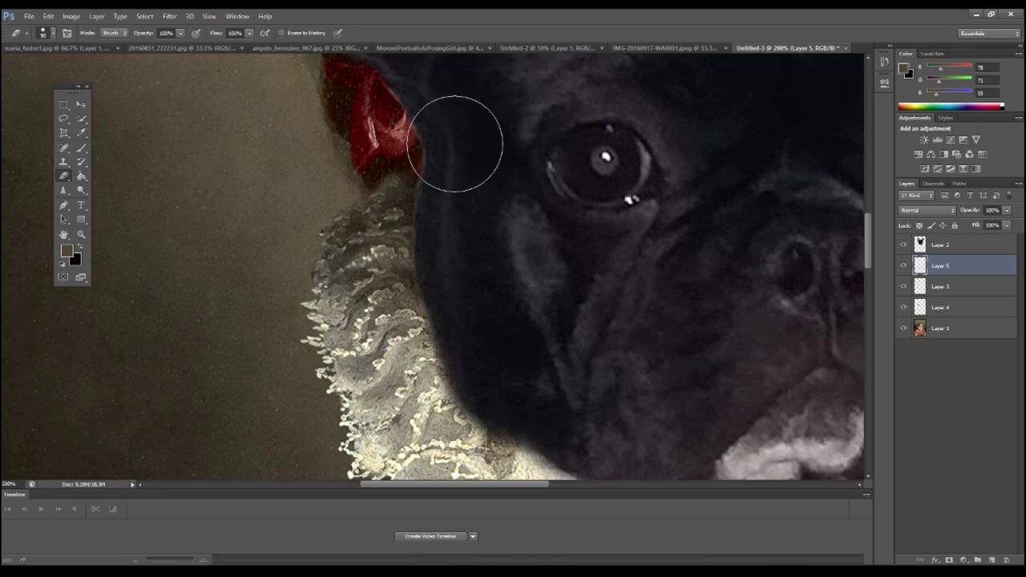
key(z)
key(ctrl+0)
drag(488, 318, 545, 319)
Erase the pink chin's lower edge on the dog head layer to reveal the ruff
key(e)
right_click(553, 265)
double_click(558, 13)
key(alt+bracketright)
key(alt+bracketright)
key(alt+bracketleft)
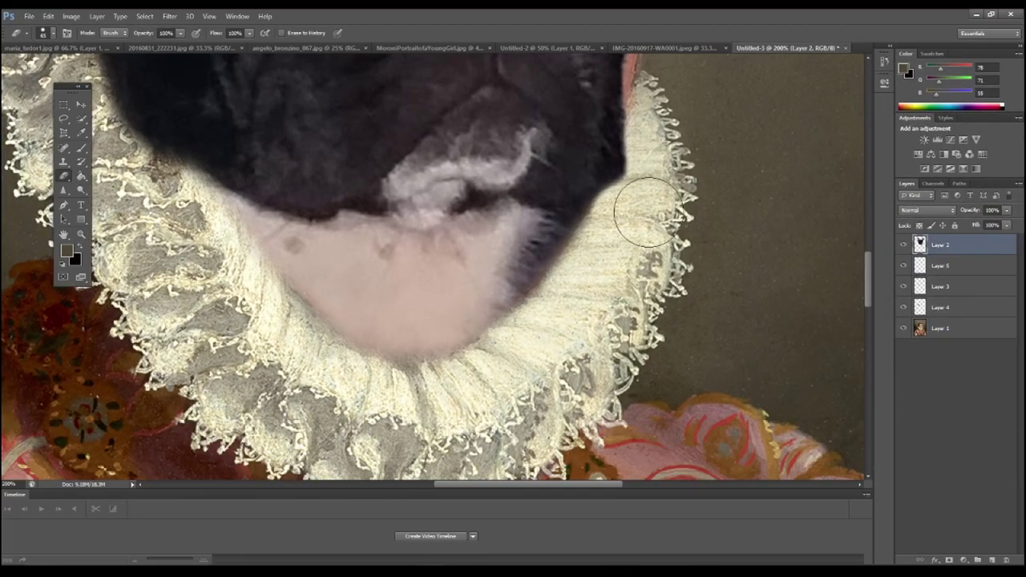
scroll(597, 256, down, 1)
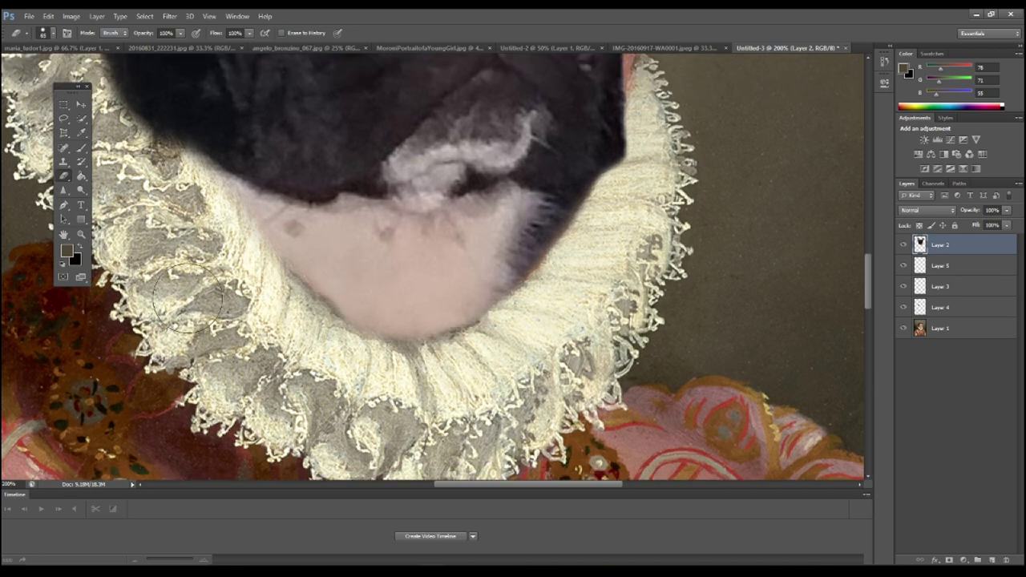
scroll(250, 304, up, 2)
mouse_move(249, 304)
mouse_down()
mouse_move(328, 377)
mouse_move(445, 420)
mouse_move(508, 361)
mouse_move(398, 404)
mouse_up()
Copy a ruff piece below the chin to a new layer and rotate it into place
scroll(377, 321, left, 3)
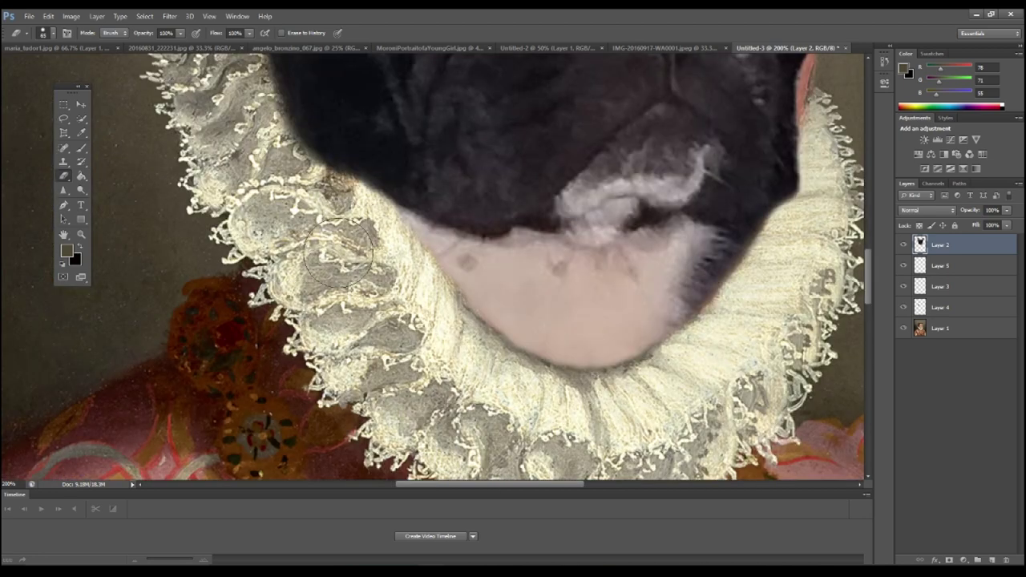
scroll(353, 240, up, 3)
scroll(240, 256, up, 4)
scroll(204, 224, down, 2)
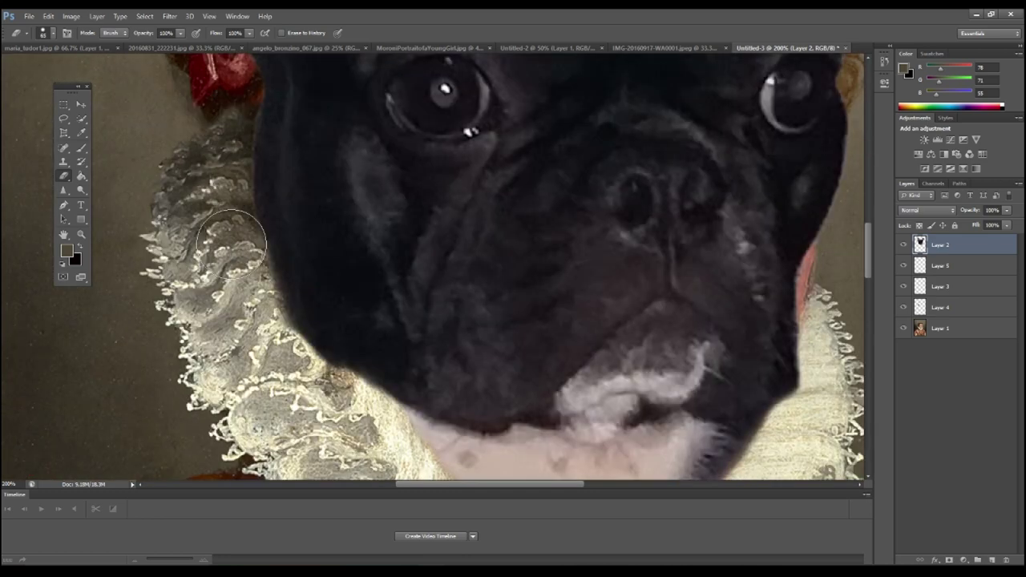
scroll(389, 187, down, 3)
key(m)
drag(297, 286, 432, 400)
key(ctrl+j)
key(ctrl+t)
drag(544, 193, 566, 246)
key(Return)
Check the new ruff piece against the portrait layer and zoom in on the ruff
key(e)
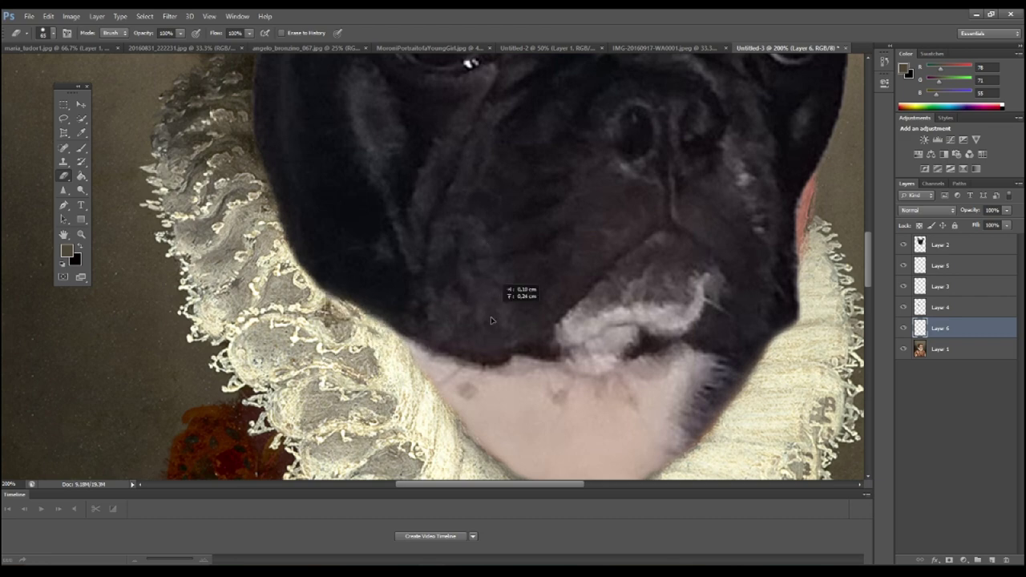
key(alt+[)
key(alt+])
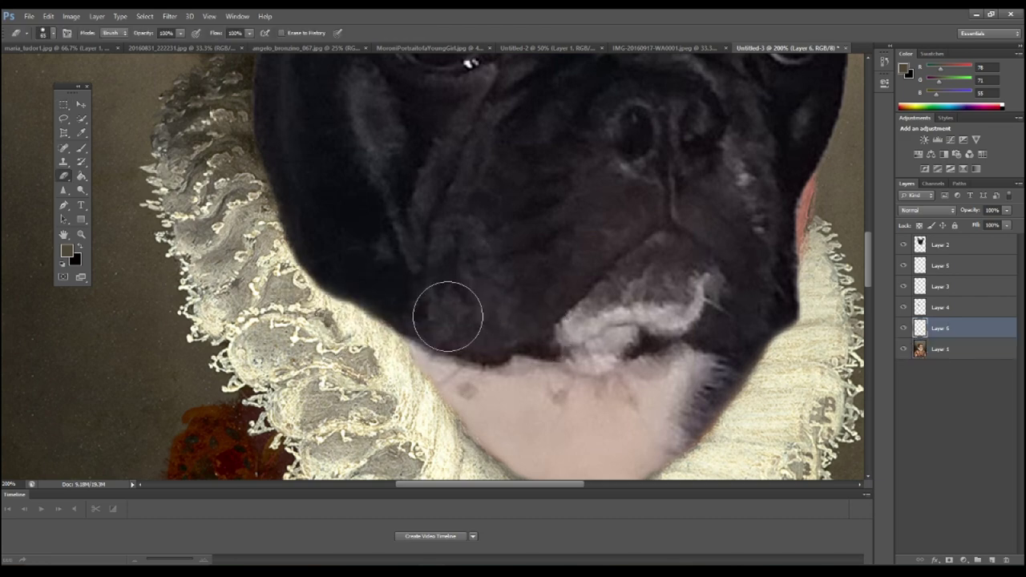
key(z)
key(ctrl+0)
click(517, 222)
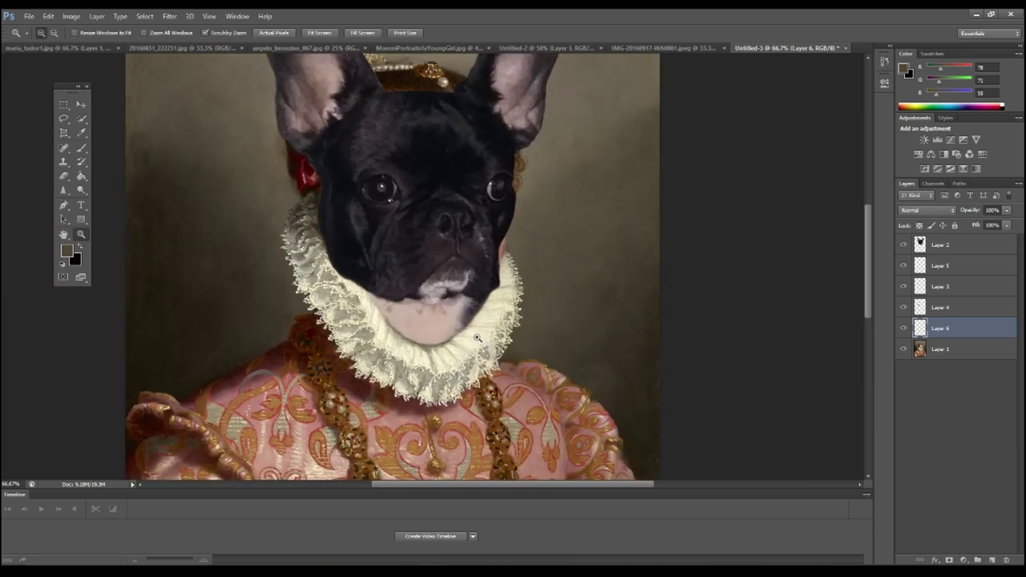
click(481, 241)
Marquee another ruff patch, fit the view, and hide the dog head layer
key(alt+period)
key(m)
drag(348, 258, 638, 328)
key(ctrl+minus)
key(ctrl+minus)
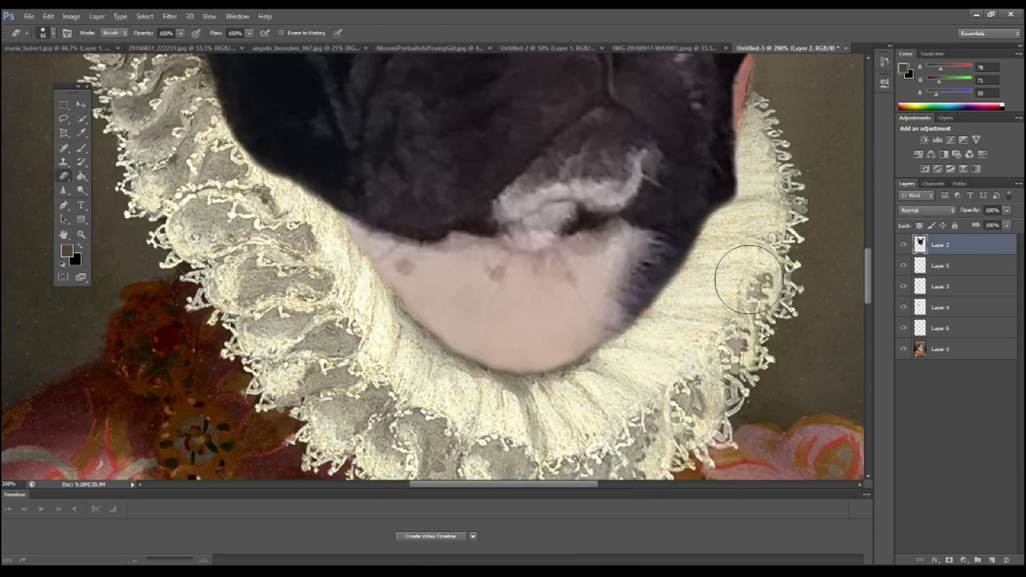
key(z)
key(ctrl+0)
key(ctrl+1)
key(ctrl+comma)
key(alt+comma)
Try a Content-Aware fill on the girl's red bow, then undo it
key(l)
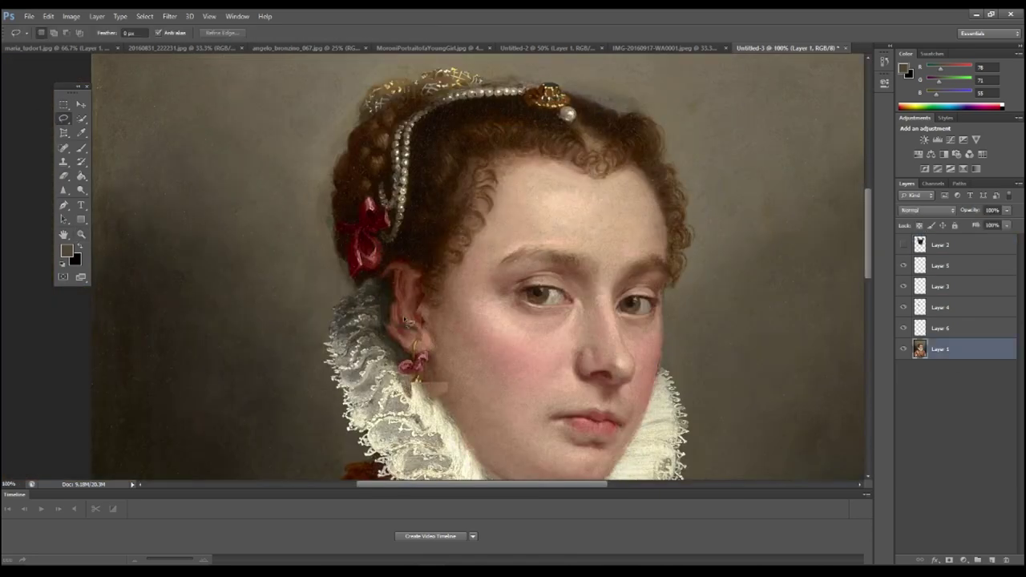
key(w)
drag(364, 253, 340, 222)
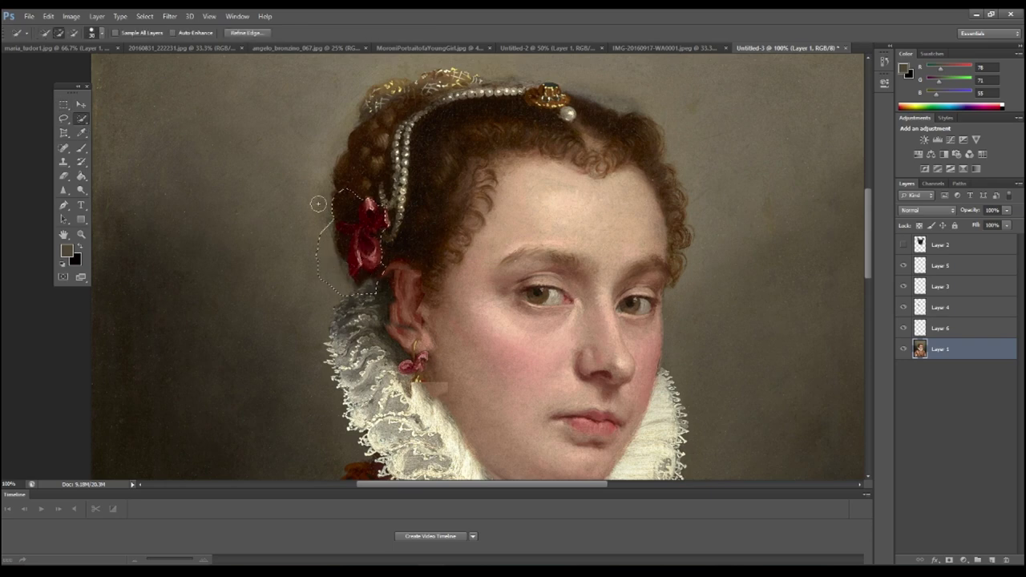
click(48, 16)
click(103, 167)
key(Return)
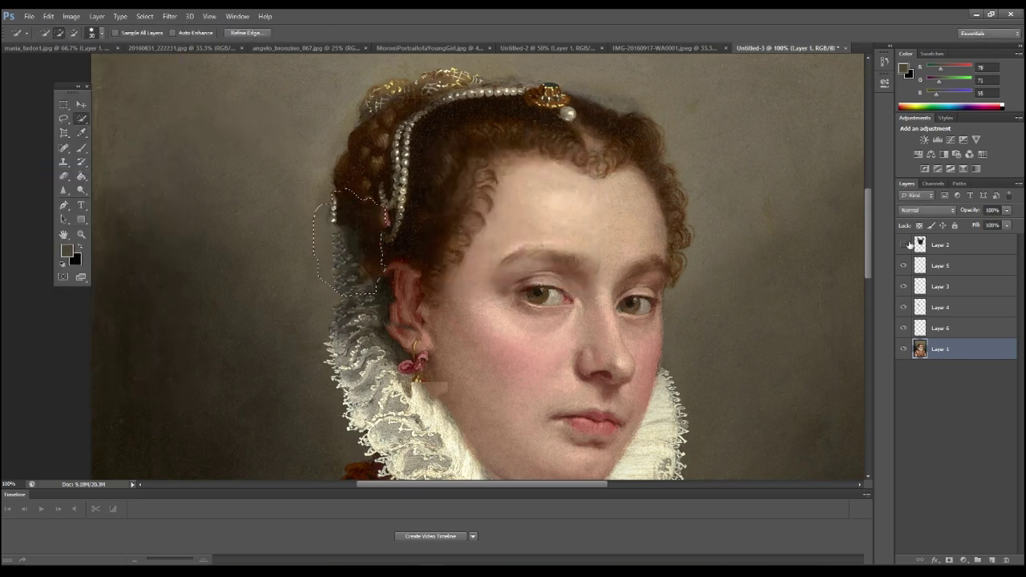
key(m)
key(ctrl+z)
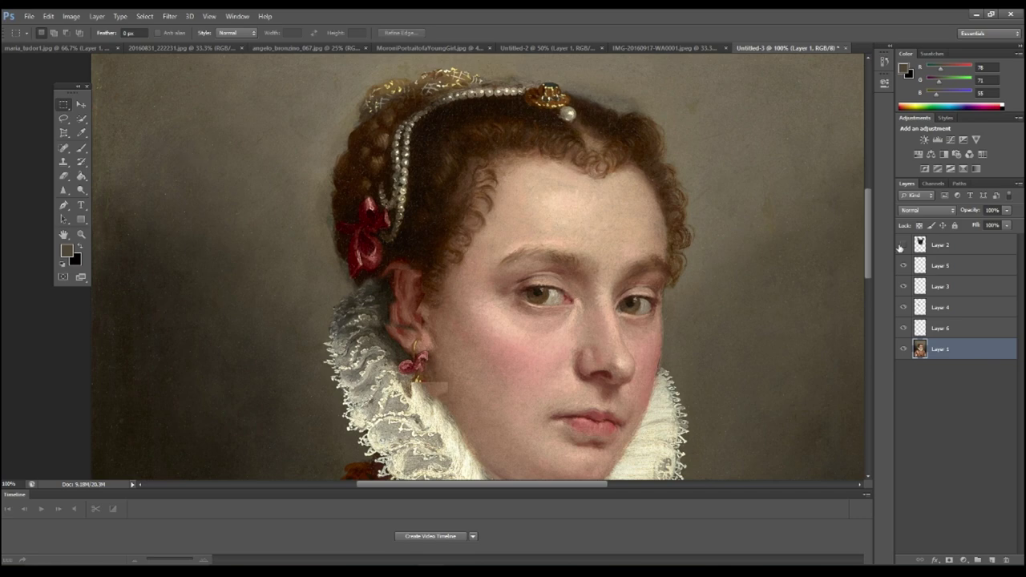
Show the dog head layer again and adjust the clone stamp brush size
click(903, 245)
key(s)
scroll(759, 282, down, 1)
right_click(690, 312)
right_click(677, 304)
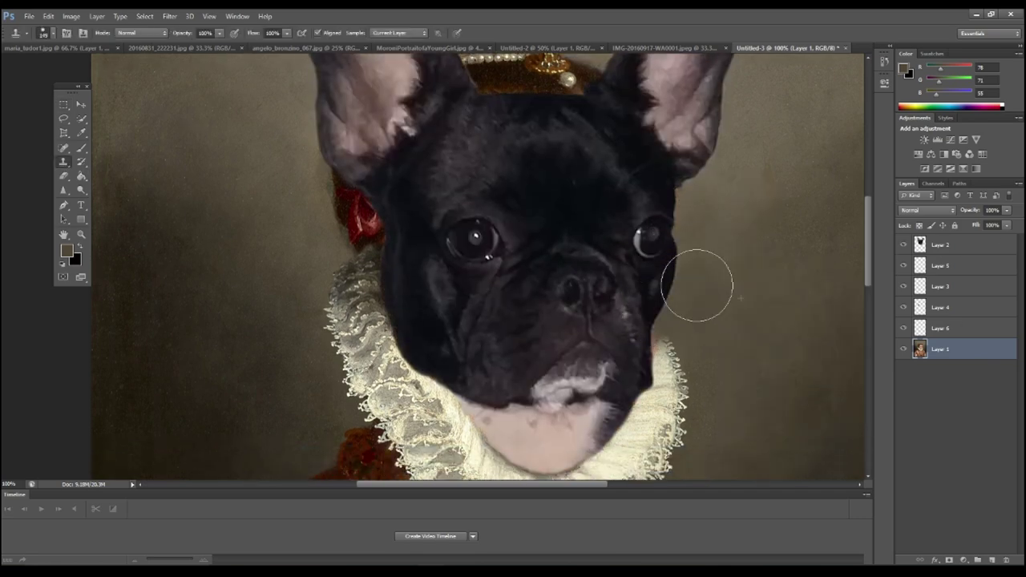
key(e)
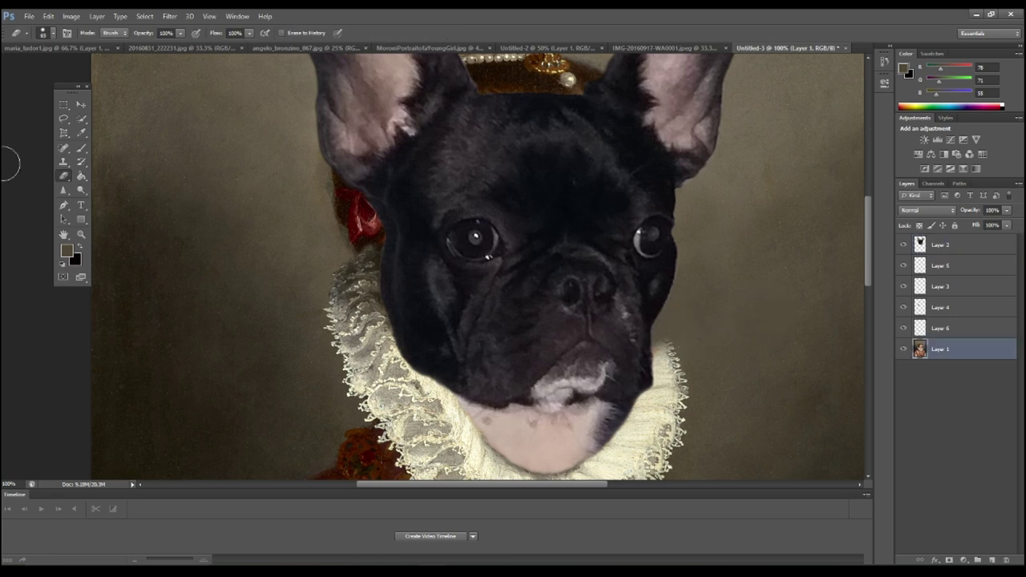
Copy the ruff patch beside the dog's chin to Layer 7 and enlarge the eraser
key(m)
drag(622, 320, 686, 376)
key(ctrl+j)
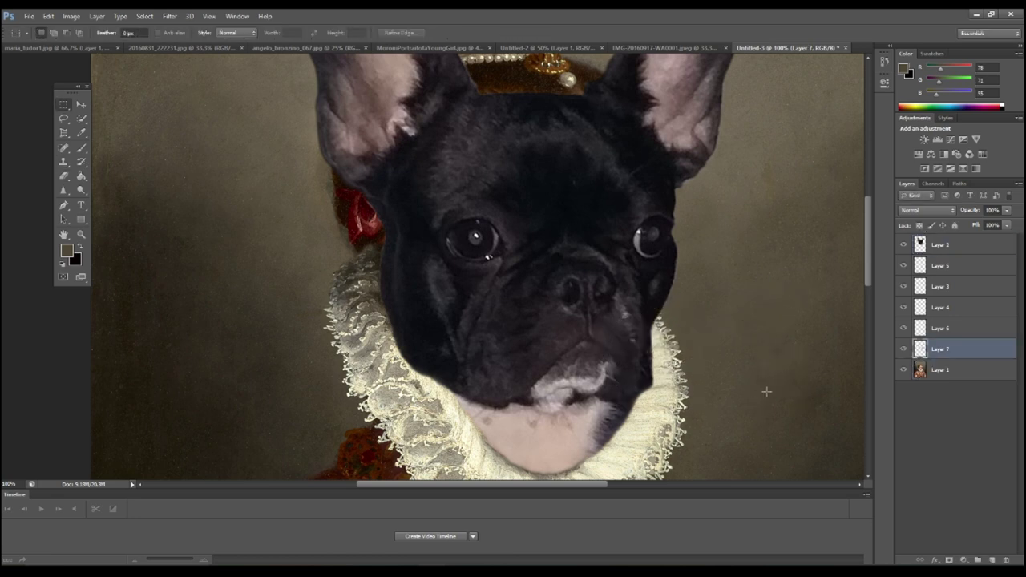
scroll(754, 411, down, 2)
key(e)
key(bracketright)
key(bracketright)
key(bracketright)
scroll(193, 257, up, 6)
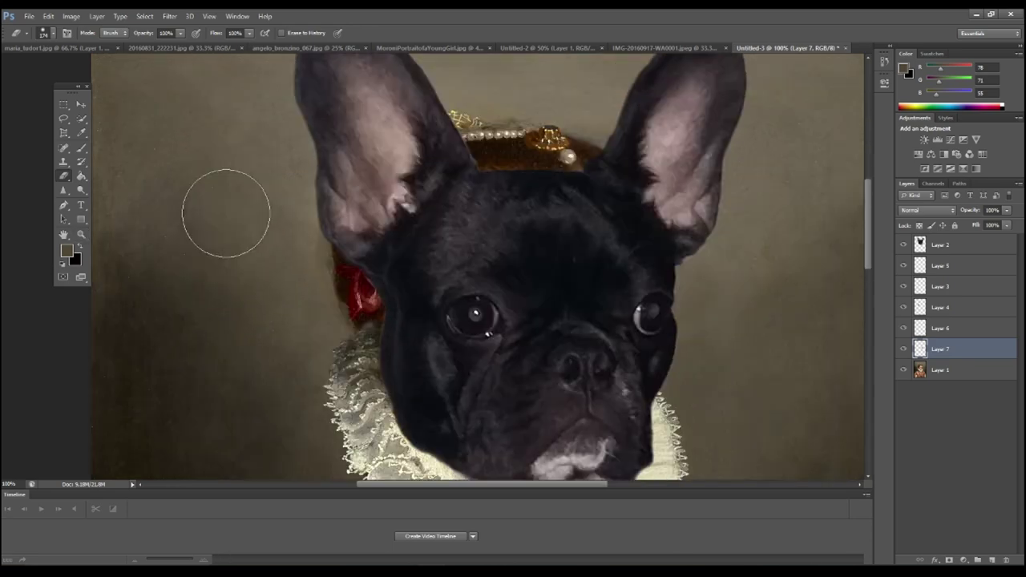
Clone-stamp background over the red ribbon beside the head on the portrait layer
scroll(228, 216, up, 4)
key(alt+bracketleft)
key(s)
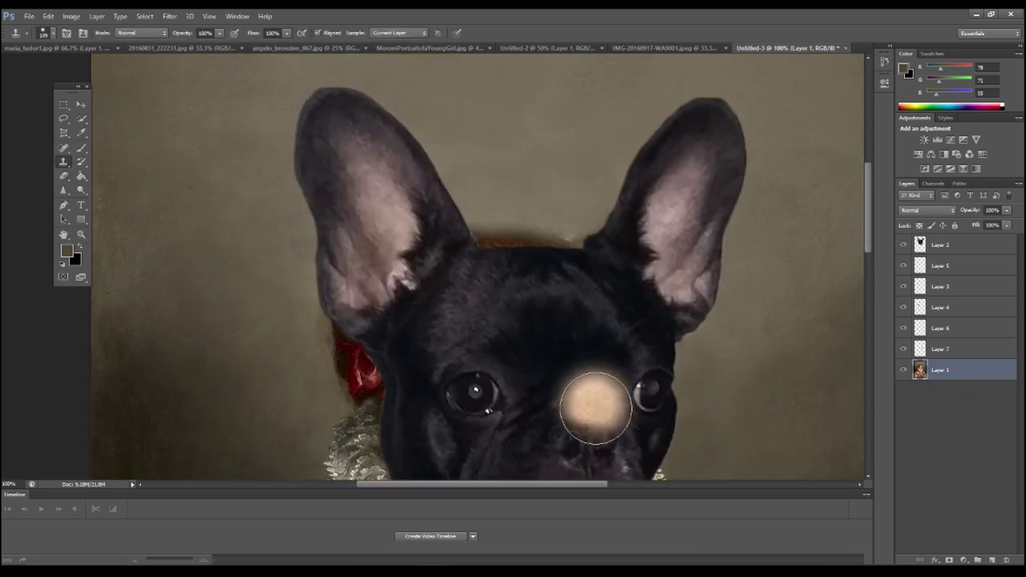
scroll(344, 308, down, 5)
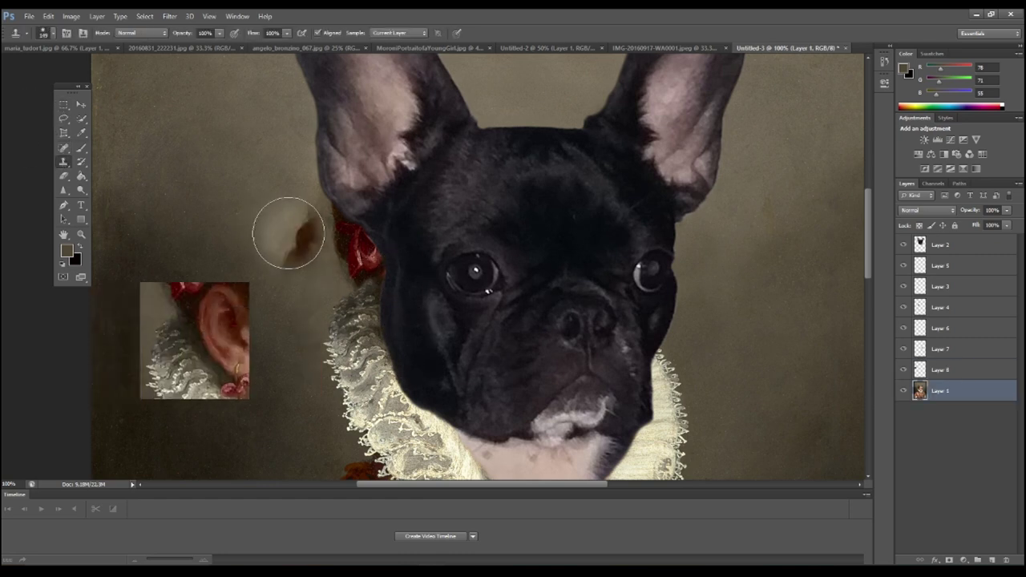
drag(340, 232, 339, 259)
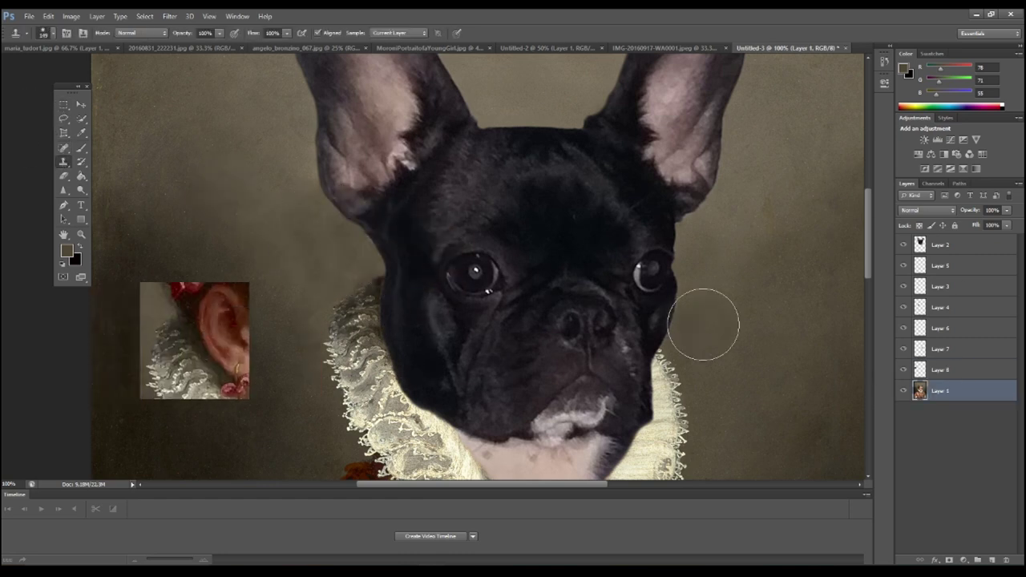
Erase the dog's jaw edge cleanly against the ruff on the dog head layer
key(e)
key(alt+period)
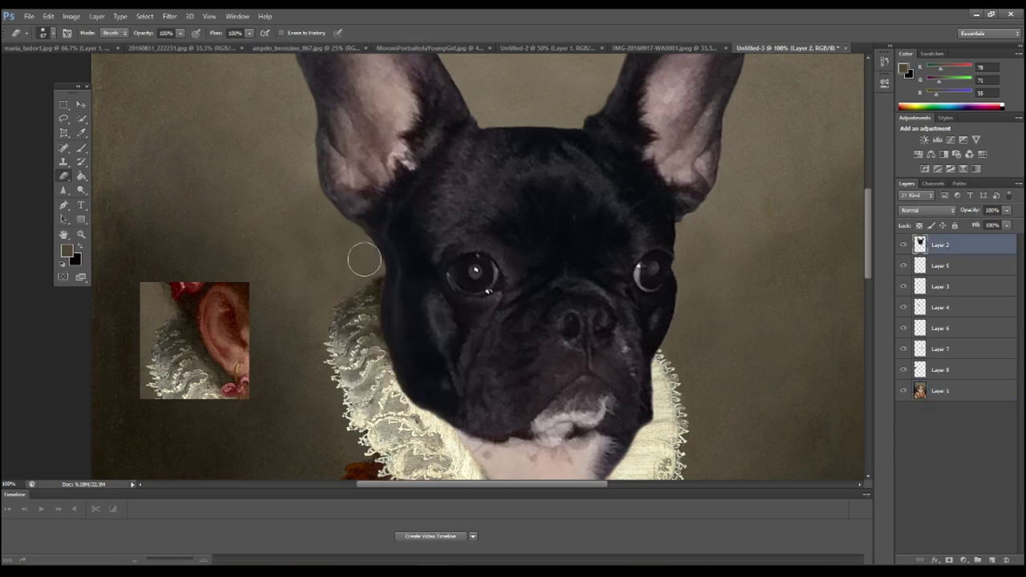
scroll(363, 259, down, 3)
drag(639, 379, 627, 373)
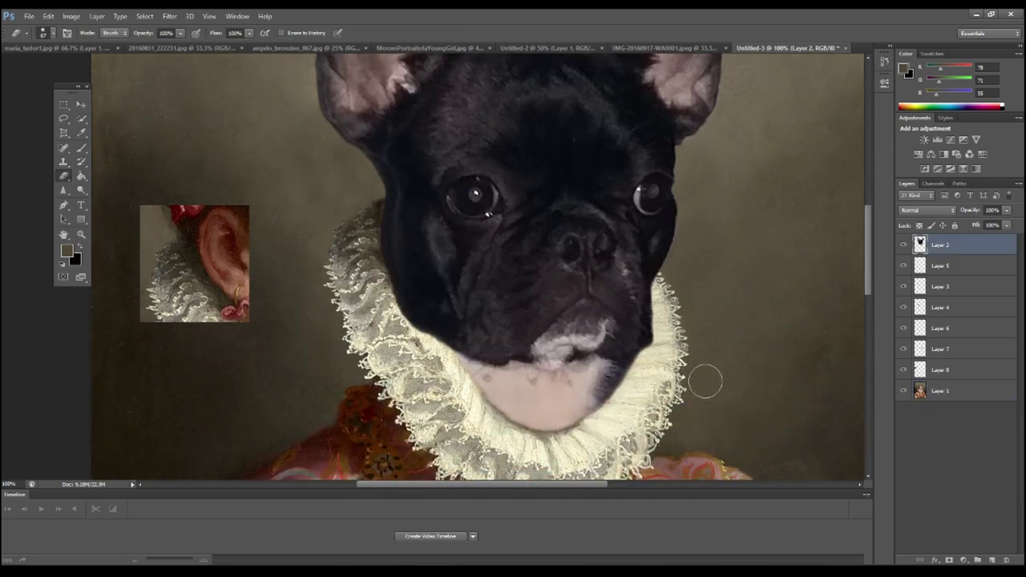
Delete the ear reference layer and fit the whole portrait on screen
click(933, 369)
key(Delete)
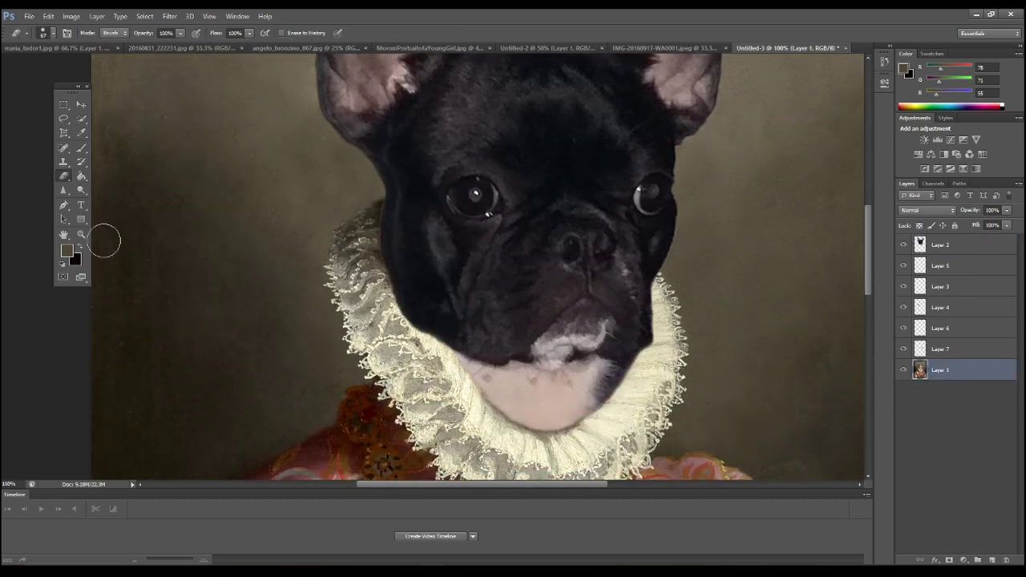
key(z)
drag(320, 104, 434, 303)
key(ctrl+0)
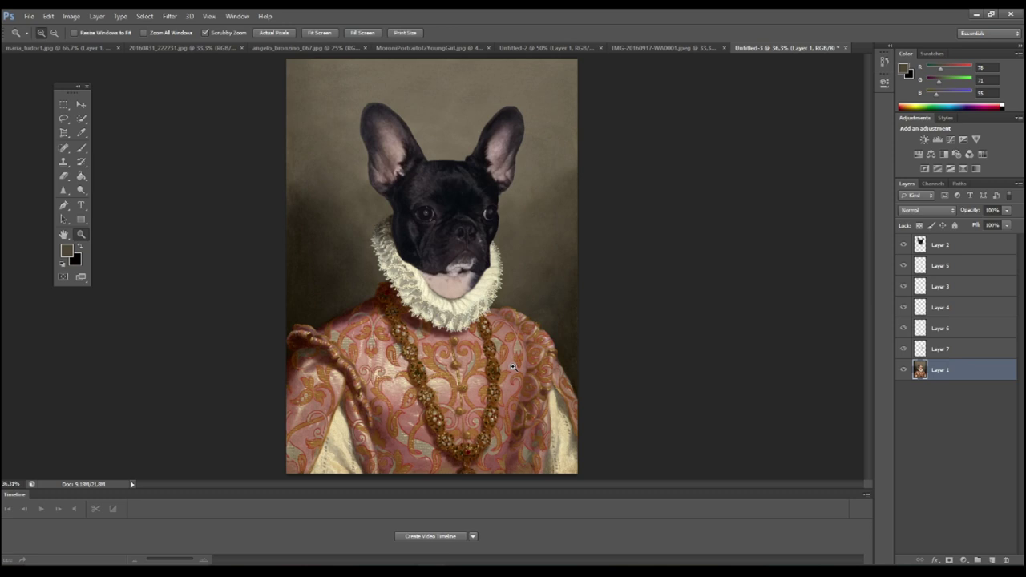
Convert the dog head layer into a smart object
click(958, 245)
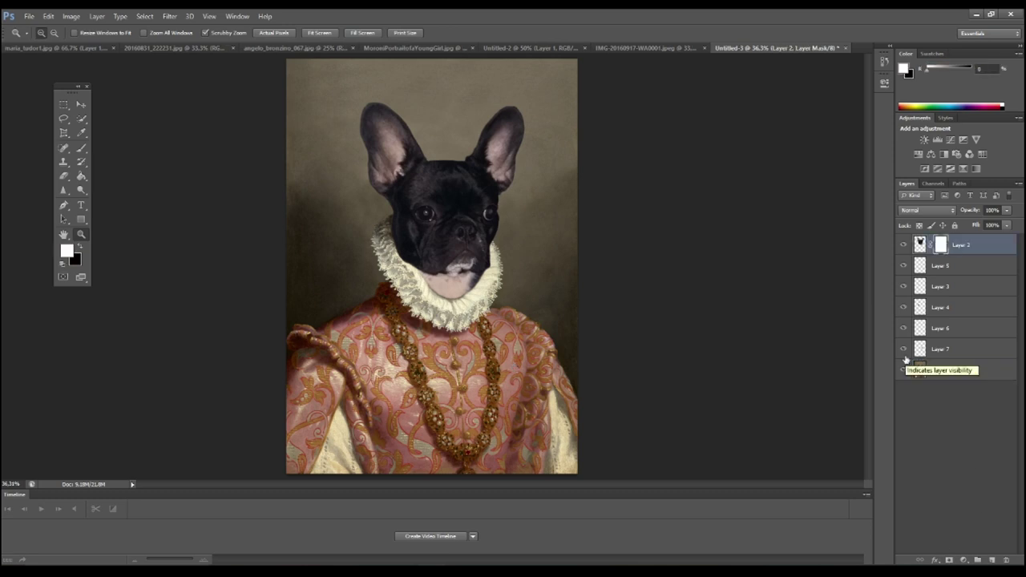
right_click(972, 253)
click(891, 221)
Apply Unsharp Mask to the dog head and bring up the Filter Gallery
click(170, 16)
click(310, 215)
click(571, 143)
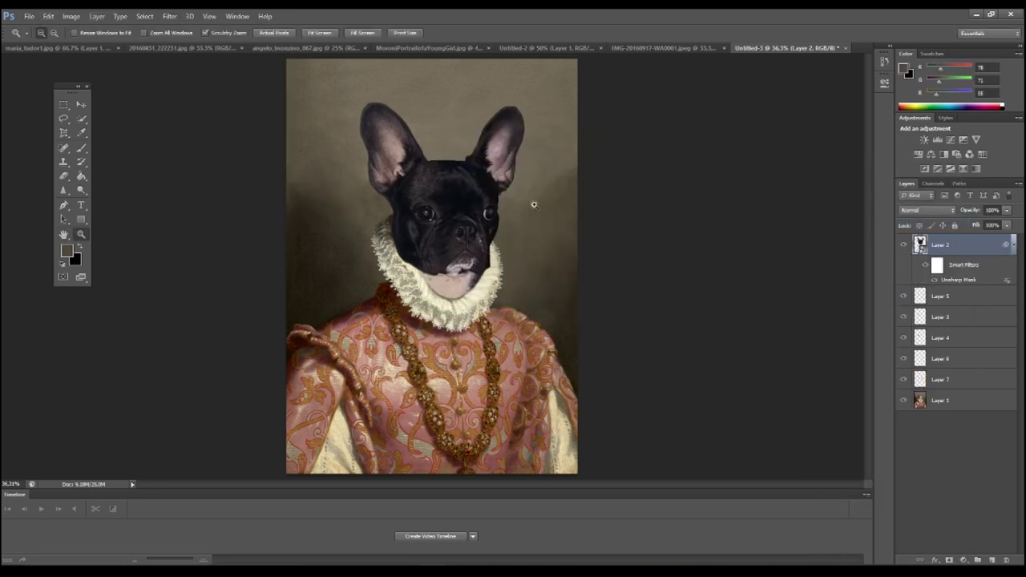
click(170, 16)
click(200, 60)
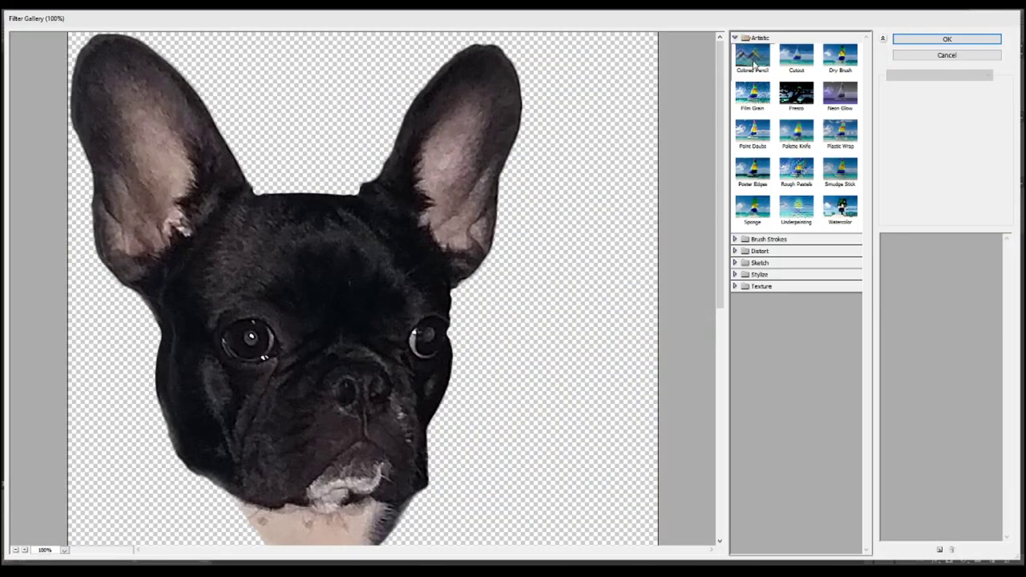
Apply Paint Daubs from the Filter Gallery, then Oil Paint with scale 1
click(751, 132)
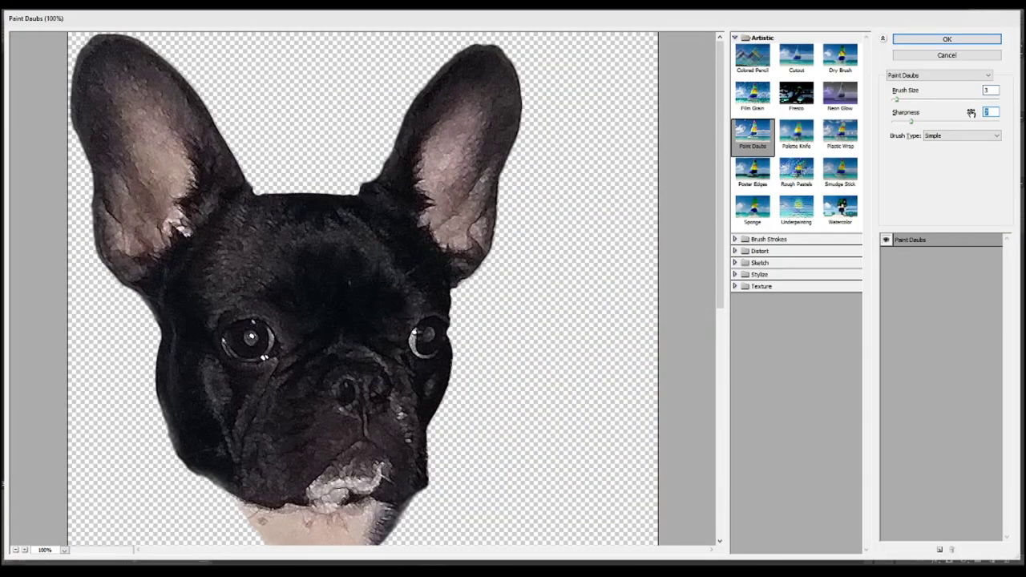
click(946, 38)
click(170, 16)
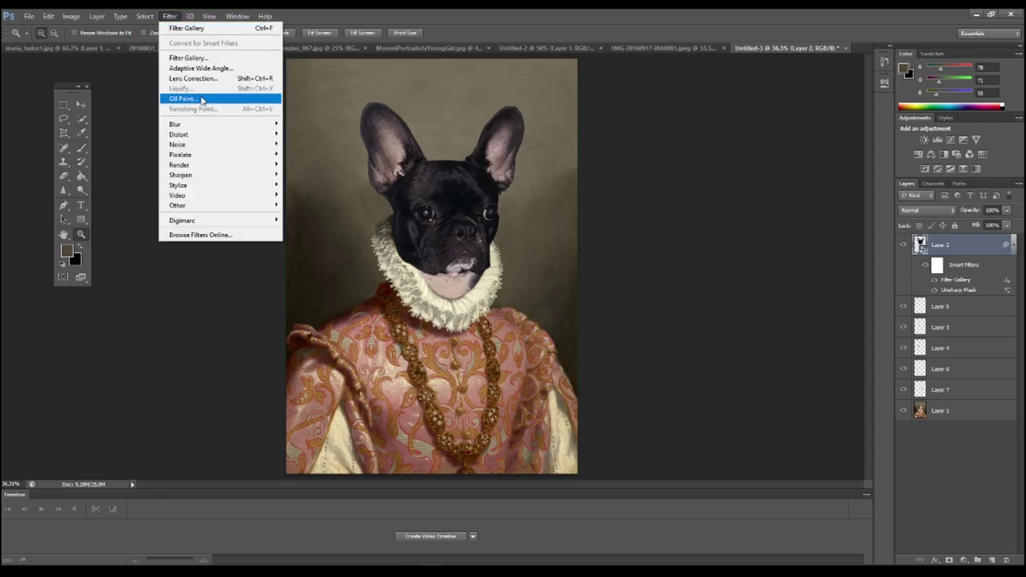
click(204, 99)
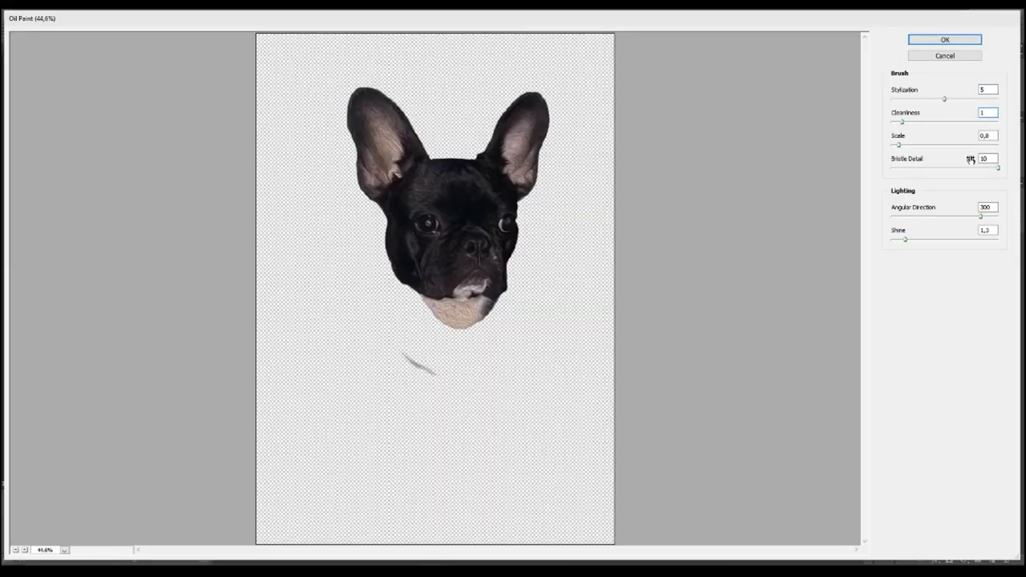
key(BackSpace)
text(1)
click(938, 40)
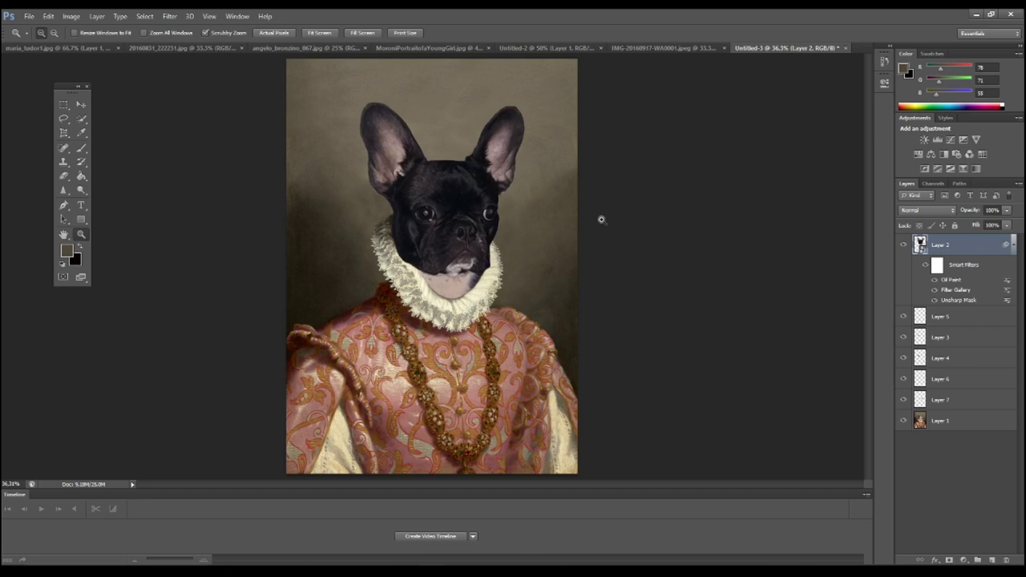
View the portrait at 100% and undo the Oil Paint effect
click(601, 219)
right_click(470, 200)
click(497, 220)
key(ctrl+z)
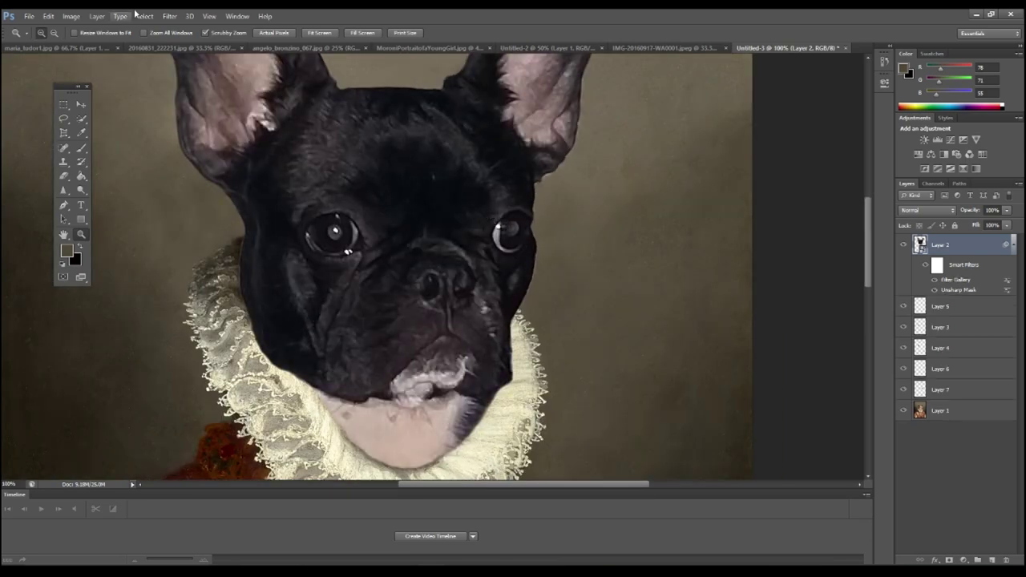
Reapply Oil Paint with higher cleanliness, lower stylization and scale 0,89
click(169, 16)
click(184, 94)
right_click(513, 116)
click(528, 227)
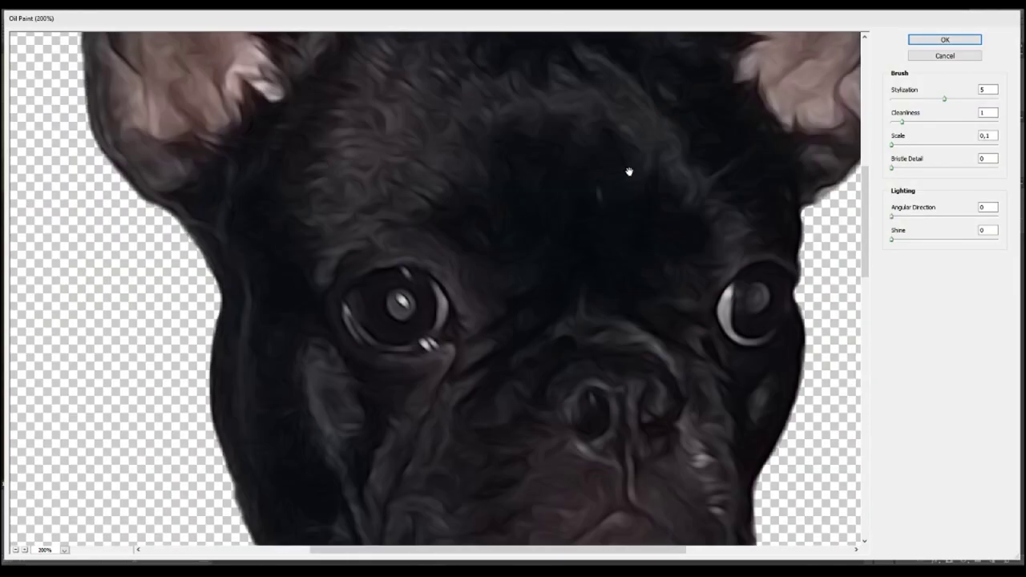
key(ctrl+minus)
drag(902, 121, 918, 100)
click(909, 122)
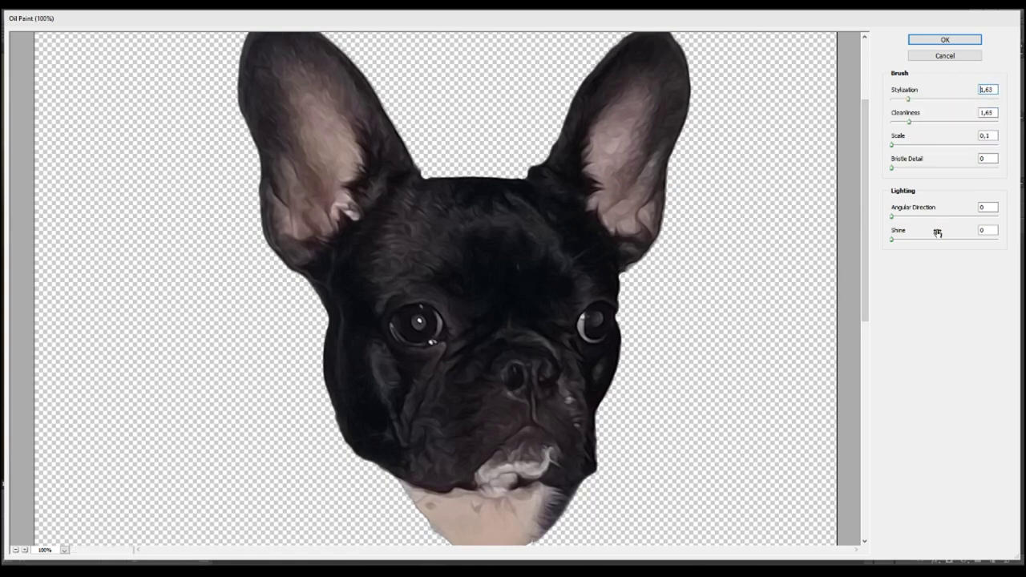
drag(932, 150, 900, 145)
double_click(987, 90)
text(0,89)
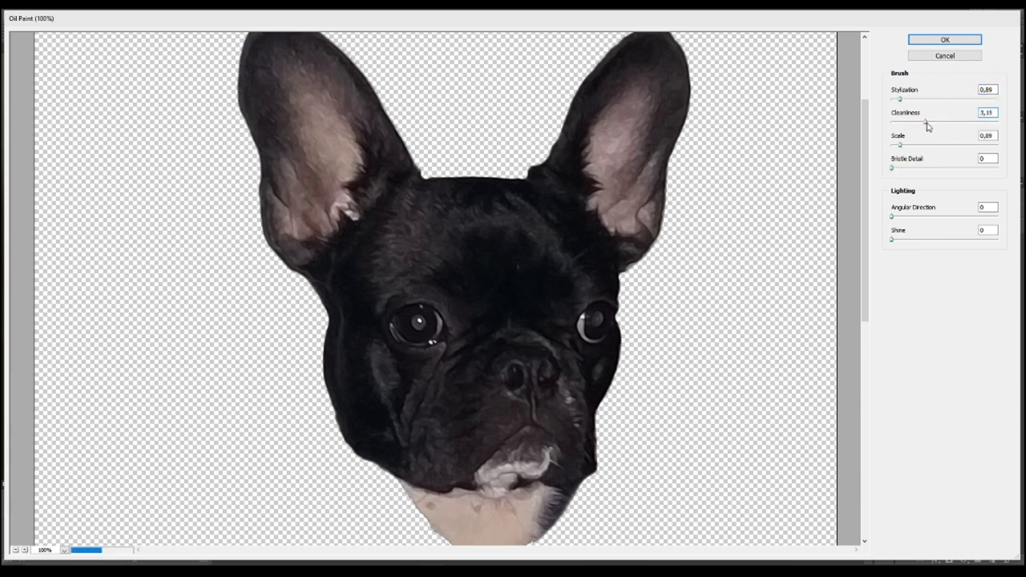
key(Return)
Sharpen the dog head again with a second Unsharp Mask
scroll(520, 293, down, 2)
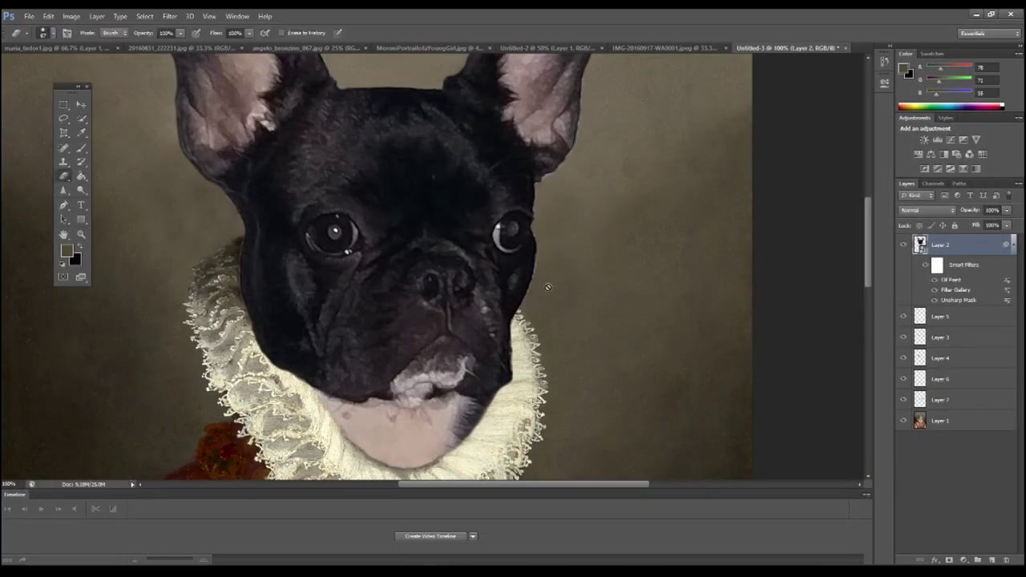
scroll(588, 283, down, 3)
scroll(641, 208, down, 3)
click(169, 16)
click(309, 218)
key(Return)
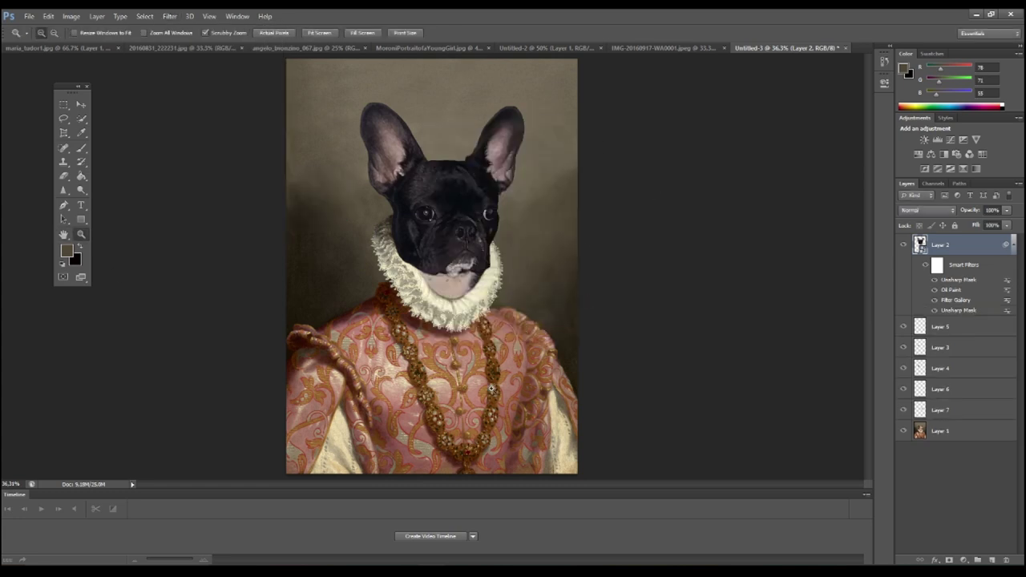
Apply a 2% Add Noise filter to the bulldog head, then zoom in on its mouth
scroll(378, 184, up, 2)
click(71, 16)
mouse_move(177, 144)
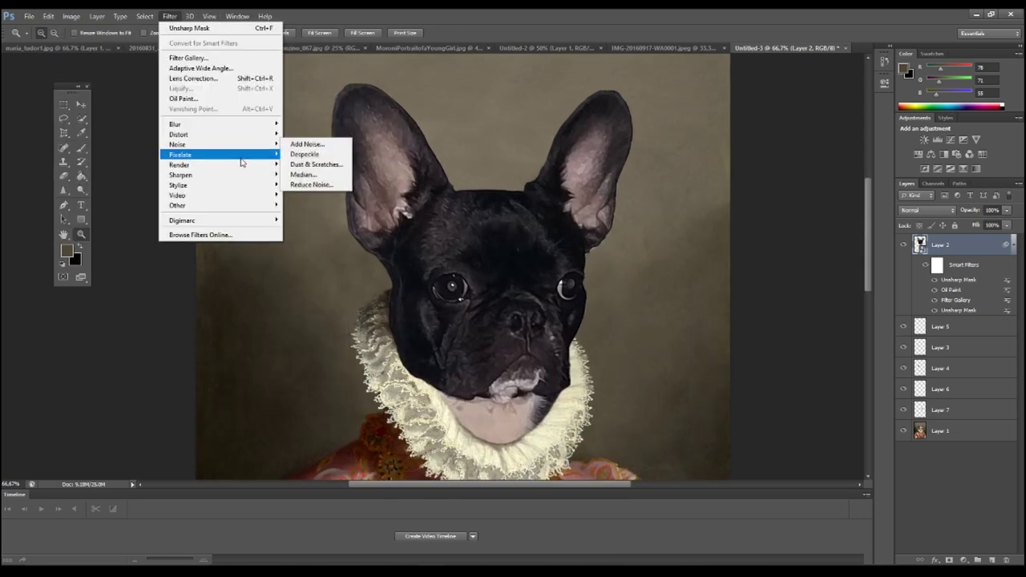
click(307, 144)
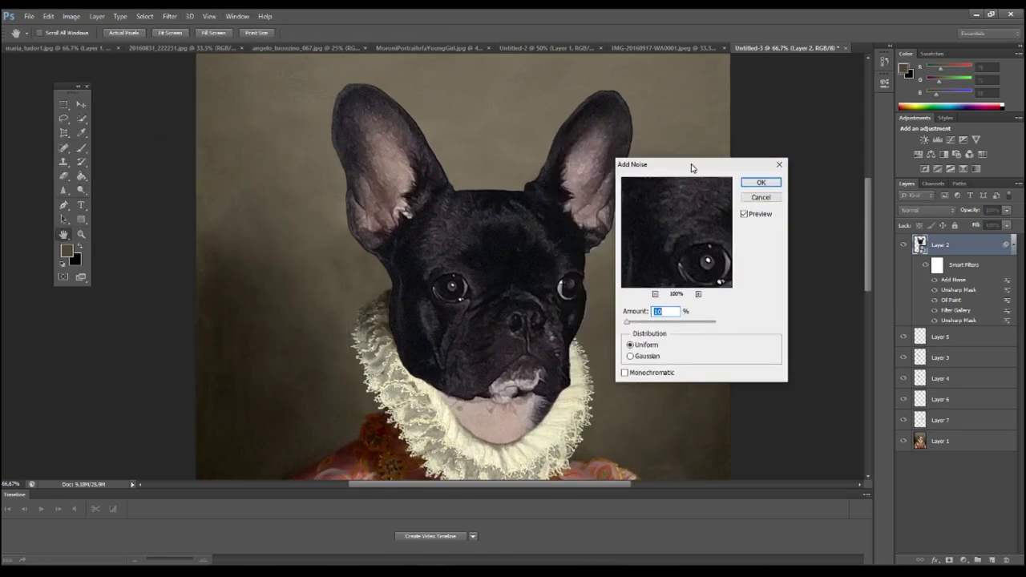
click(169, 16)
click(306, 143)
text(21)
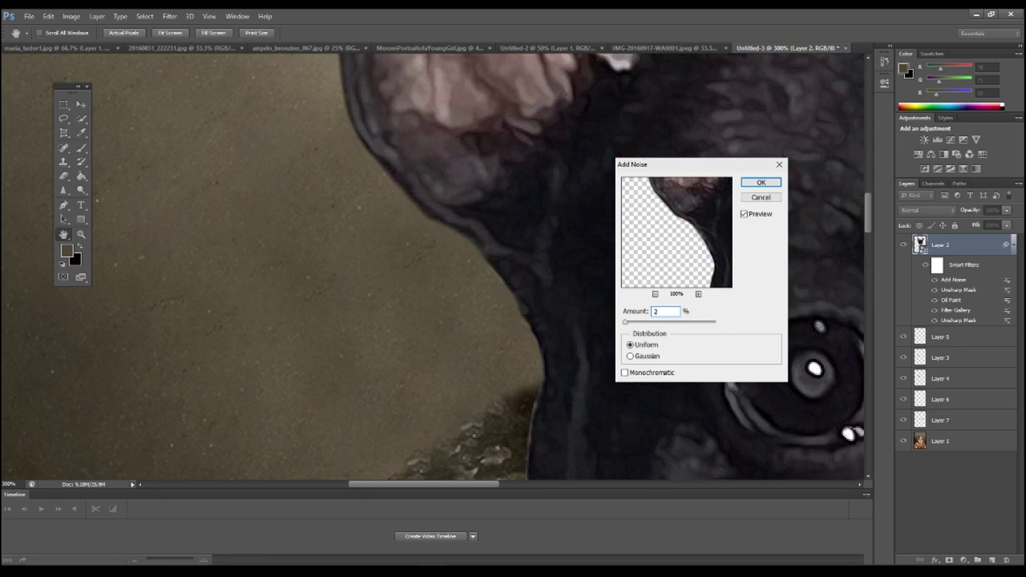
key(Return)
key(ctrl+0)
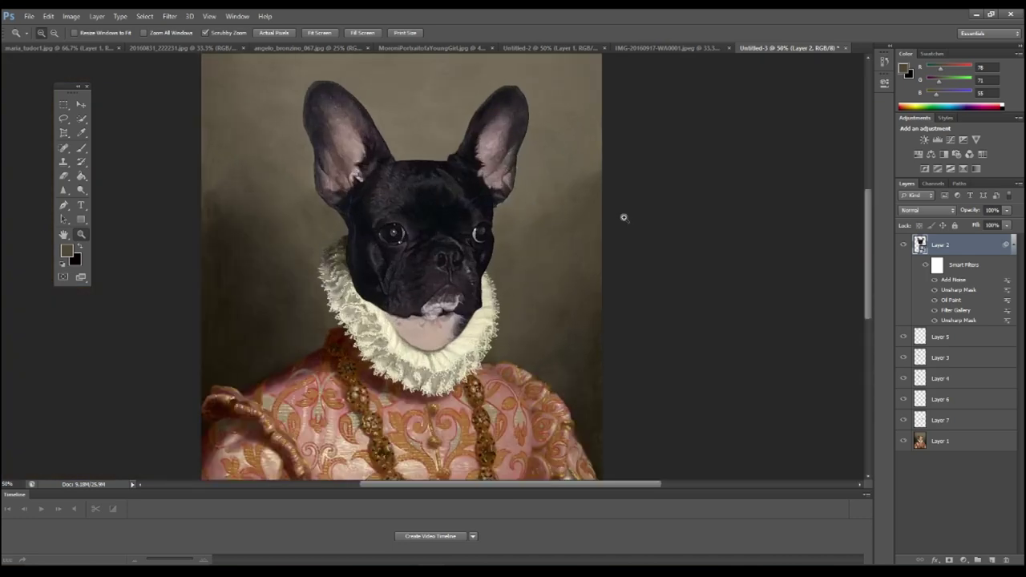
click(448, 264)
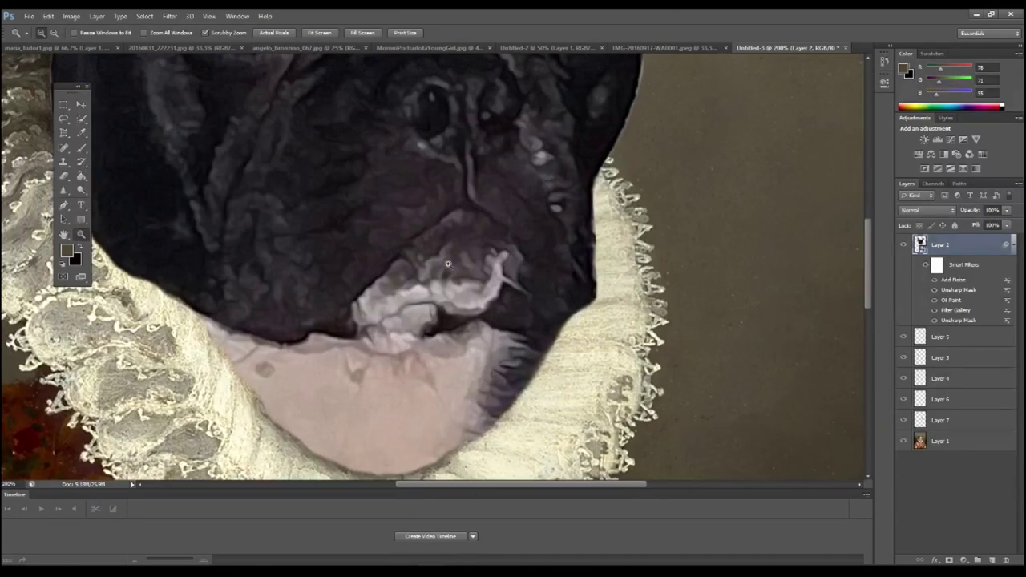
Rasterize the dog head layer and adjust its Levels, setting the midtones to 0.95
key(ctrl+0)
right_click(969, 245)
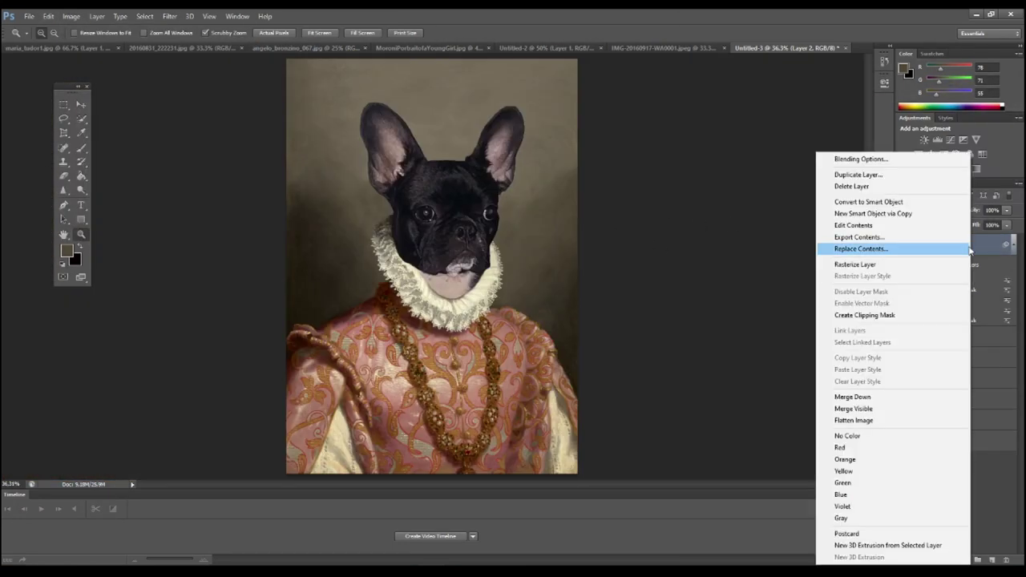
click(881, 263)
click(70, 16)
click(241, 50)
drag(743, 72, 680, 155)
drag(677, 273, 668, 272)
drag(745, 273, 741, 273)
drag(674, 273, 678, 274)
click(782, 171)
Shift the dog head's Color Balance away from blue
click(70, 16)
click(217, 112)
drag(688, 240, 683, 241)
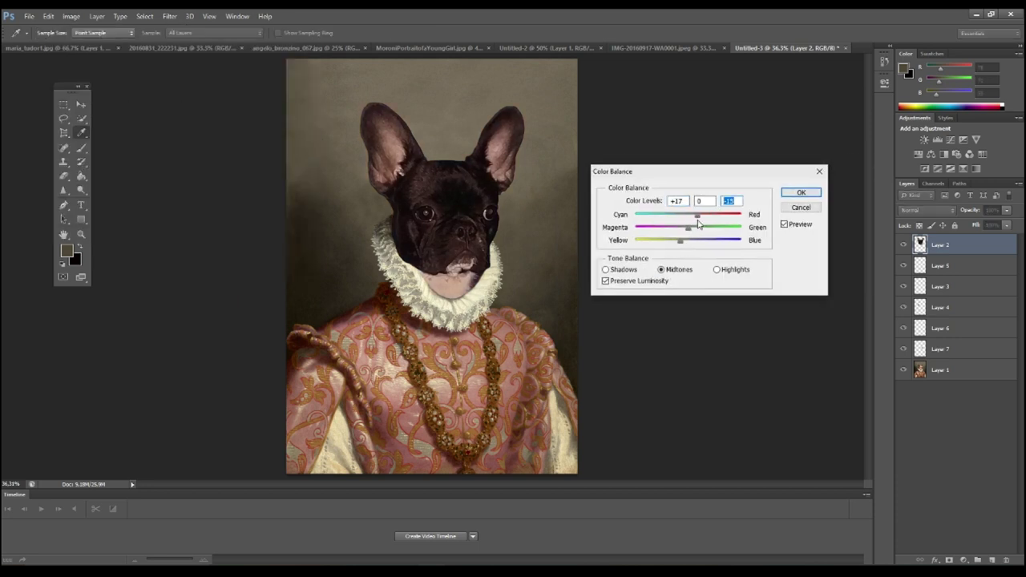
click(801, 193)
Reduce the dog head's contrast with Brightness/Contrast and pick the Eraser tool
click(70, 16)
click(217, 42)
mouse_move(721, 241)
mouse_down()
mouse_move(694, 240)
mouse_move(709, 218)
mouse_up()
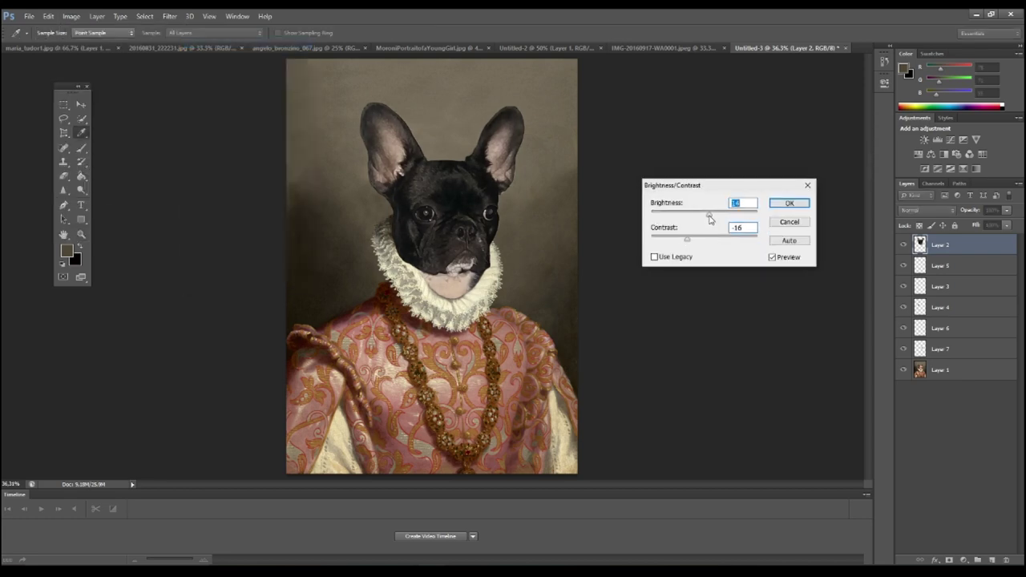
key(Return)
key(e)
scroll(504, 223, up, 4)
right_click(491, 263)
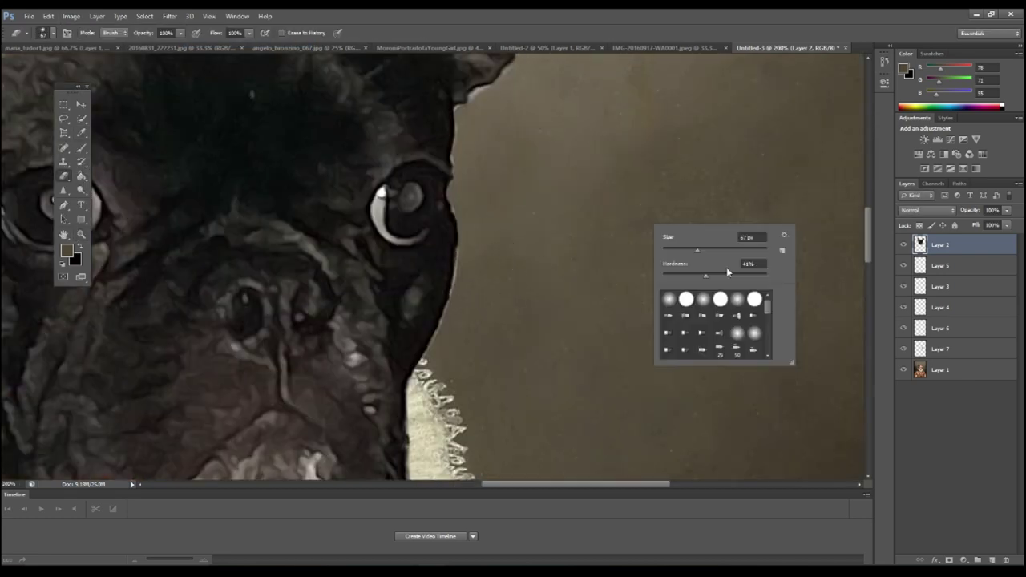
Shrink the eraser brush and erase stray fringe pixels around the ear tip
key(Escape)
right_click(488, 339)
key(Escape)
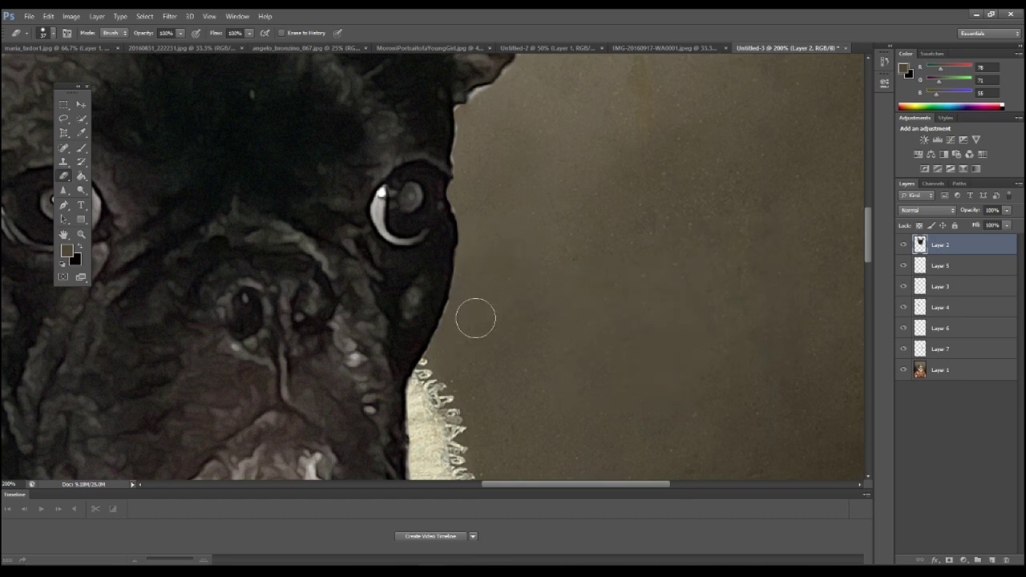
scroll(536, 260, down, 2)
scroll(582, 222, up, 4)
right_click(532, 284)
key(Escape)
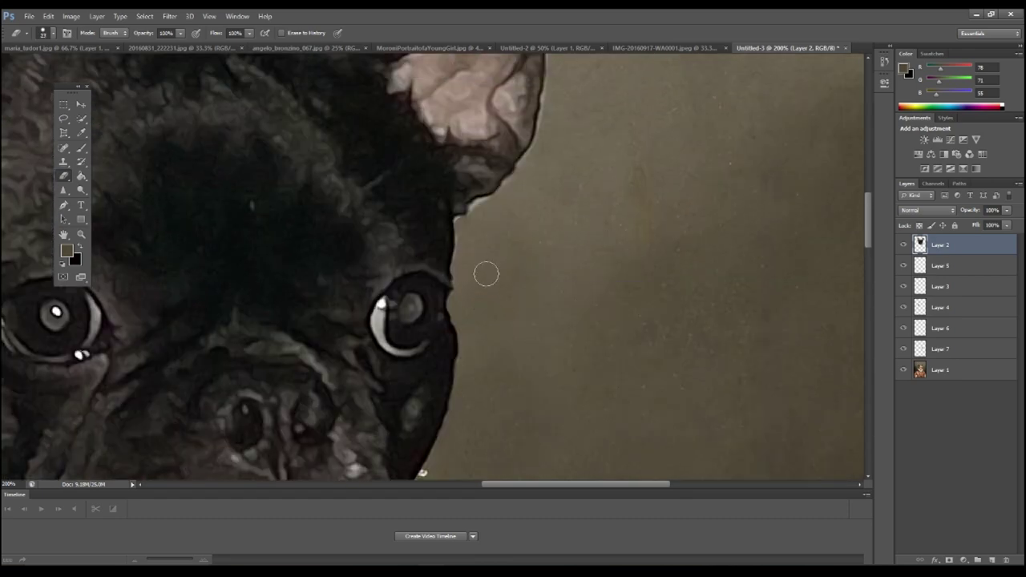
scroll(497, 277, up, 1)
scroll(529, 264, up, 2)
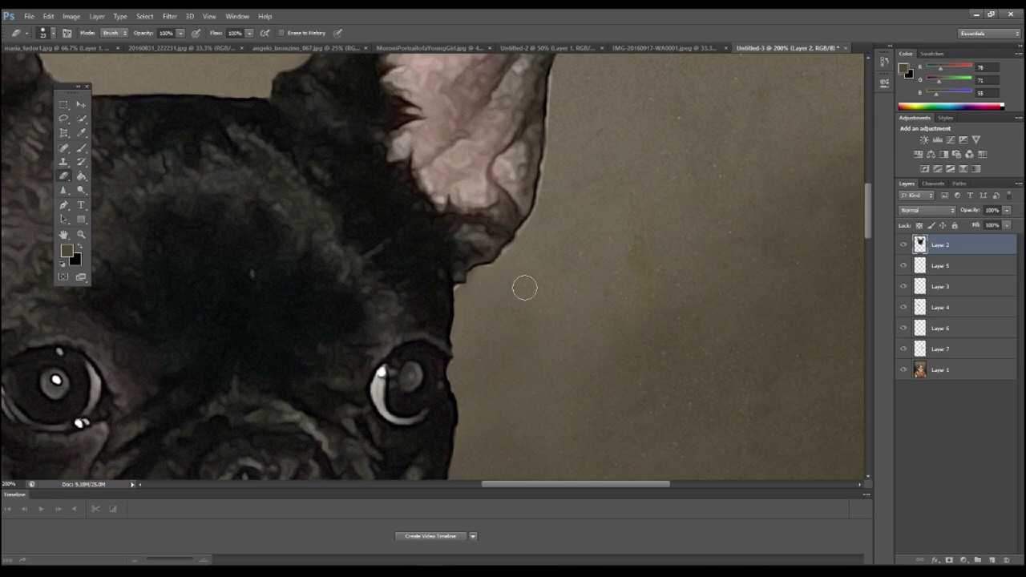
scroll(560, 264, up, 2)
right_click(574, 340)
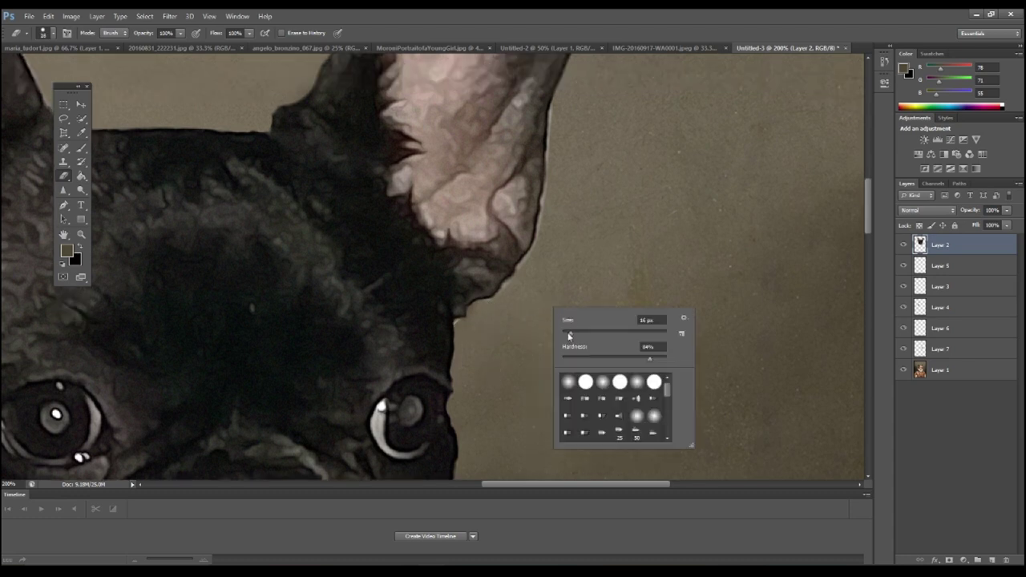
key(Escape)
Pan over to the other ear, then fit the whole portrait back in view
scroll(574, 339, up, 2)
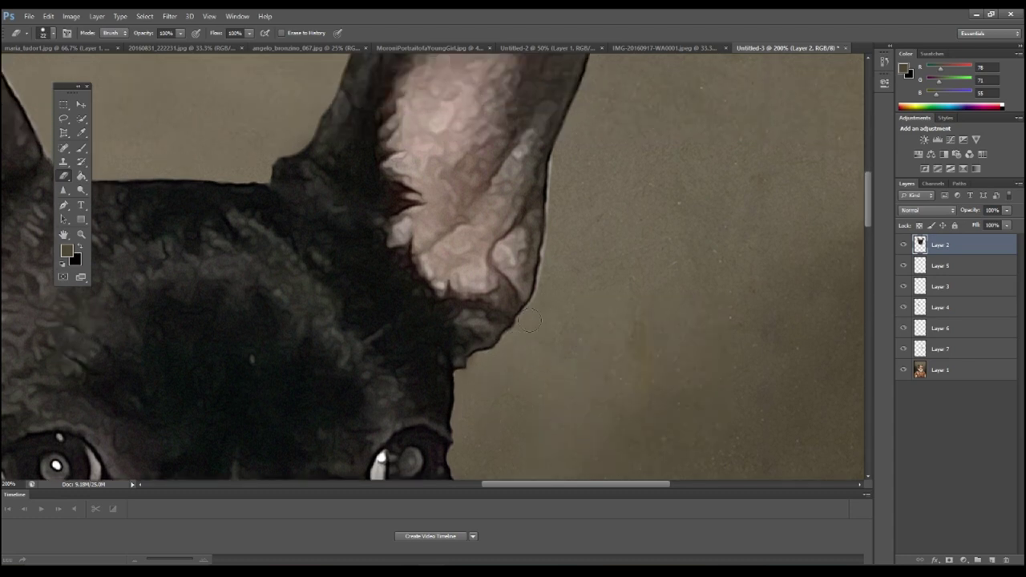
scroll(529, 321, up, 2)
scroll(558, 305, down, 1)
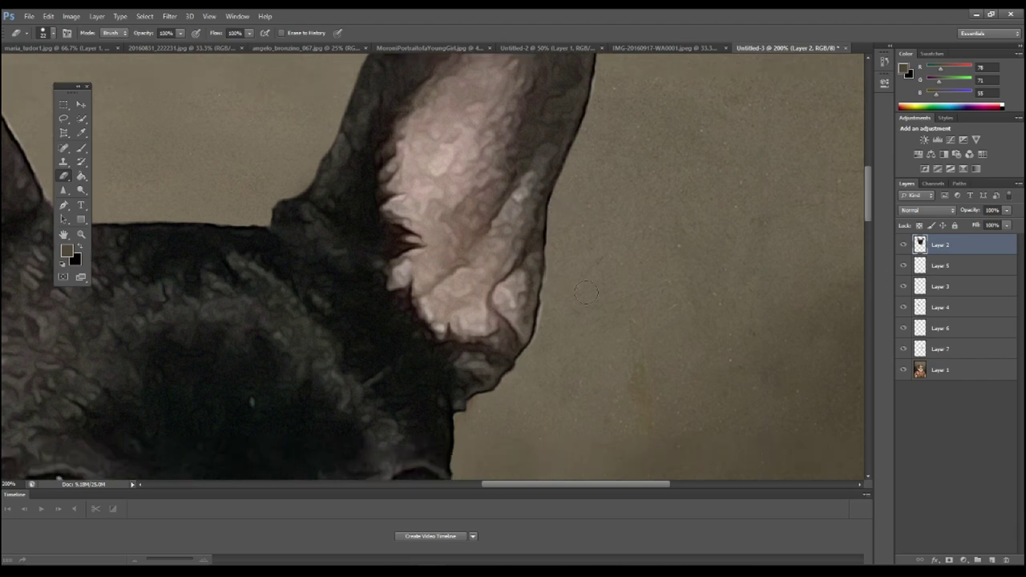
scroll(548, 334, up, 2)
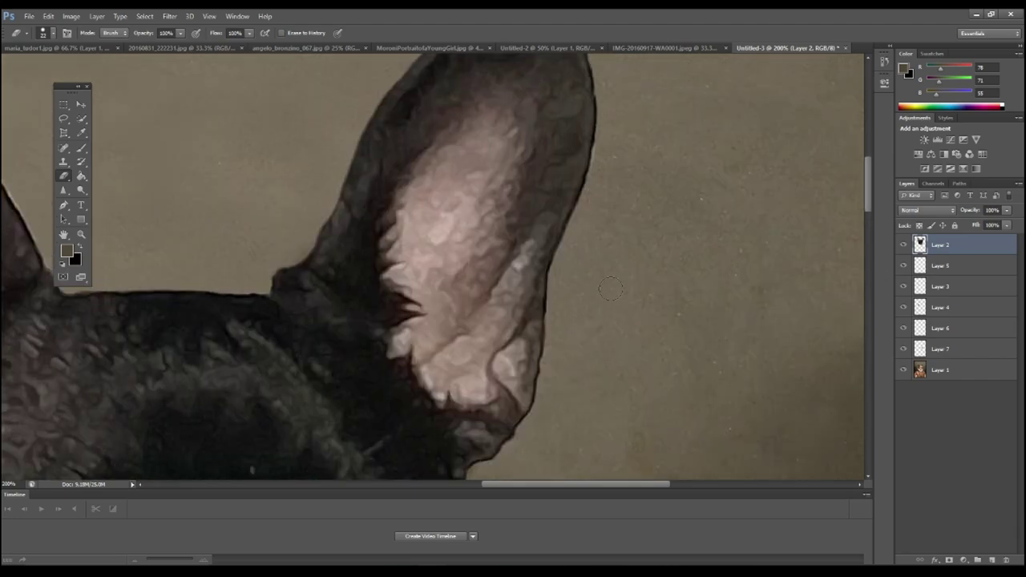
scroll(603, 242, up, 2)
scroll(486, 257, left, 4)
scroll(447, 278, left, 1)
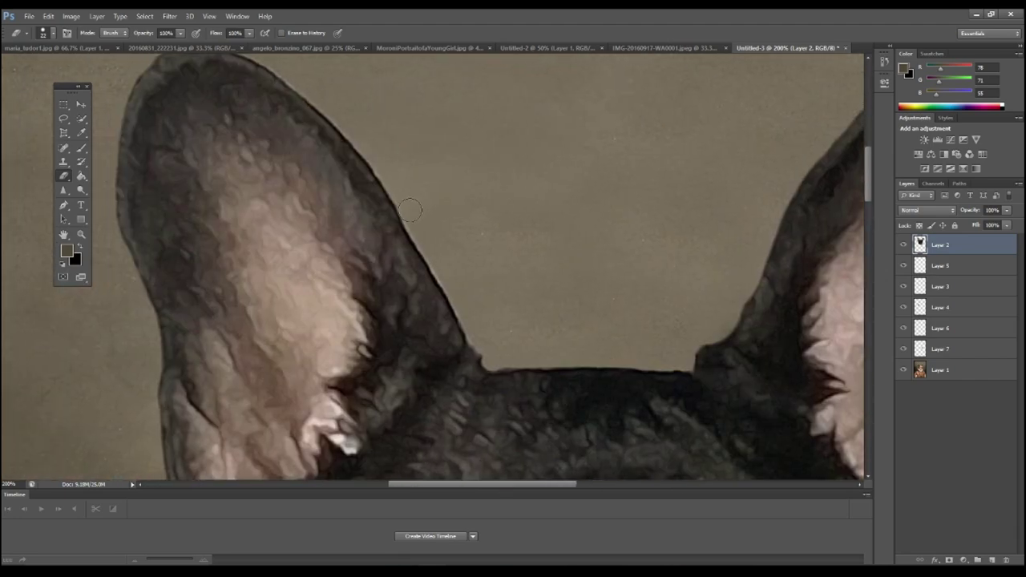
scroll(444, 303, up, 1)
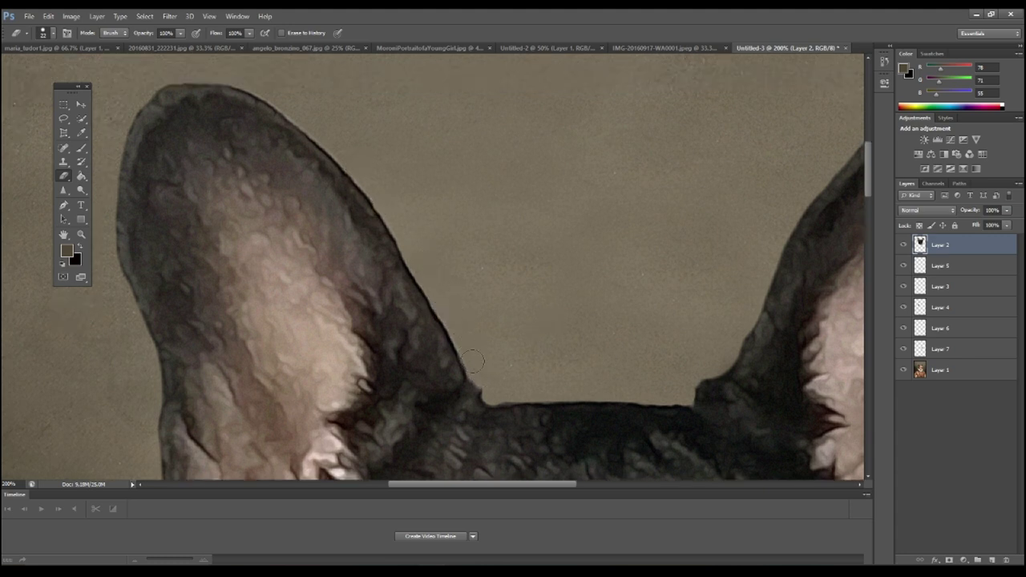
scroll(450, 307, up, 2)
scroll(450, 307, left, 2)
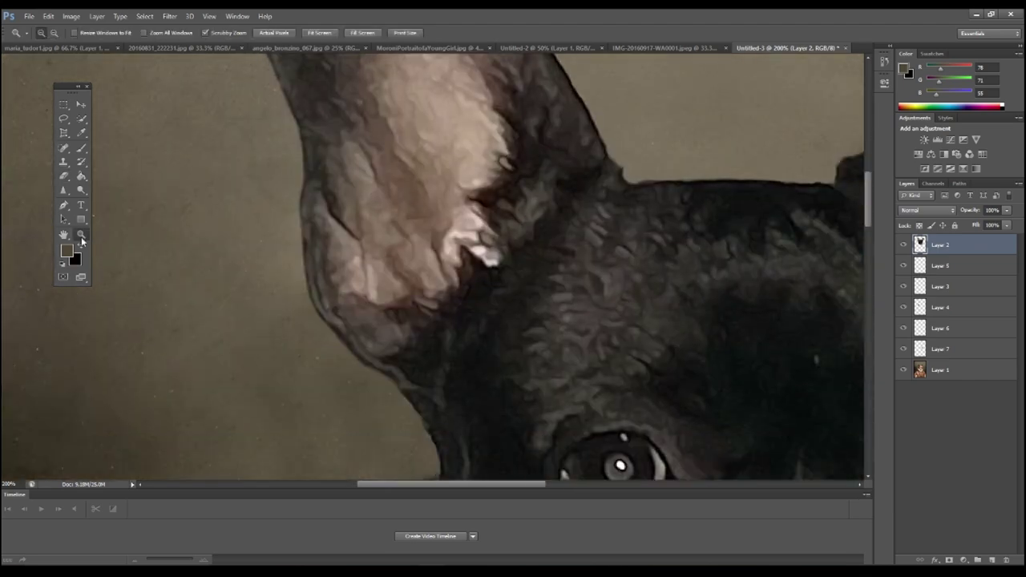
drag(456, 165, 503, 91)
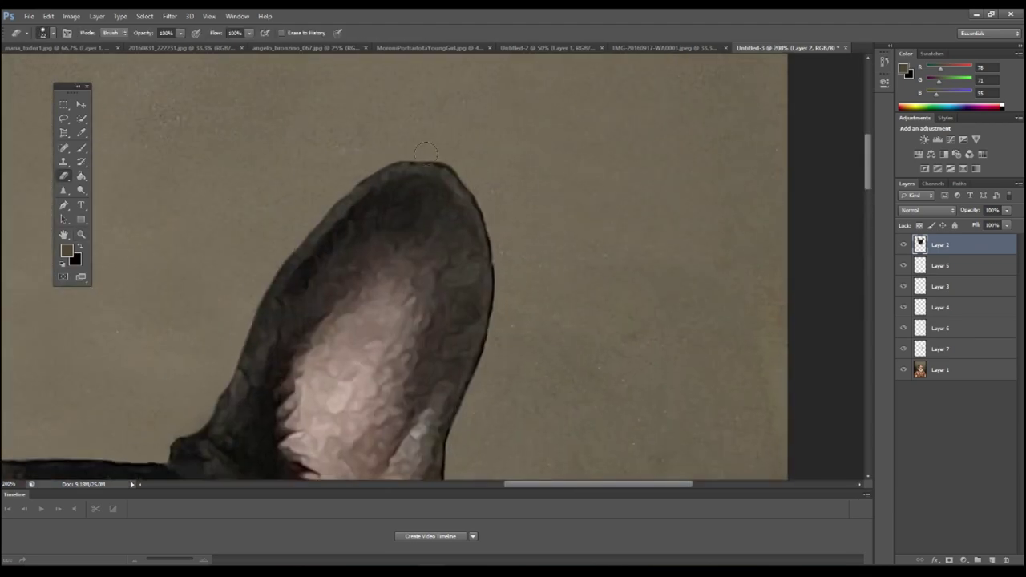
key(z)
key(ctrl+0)
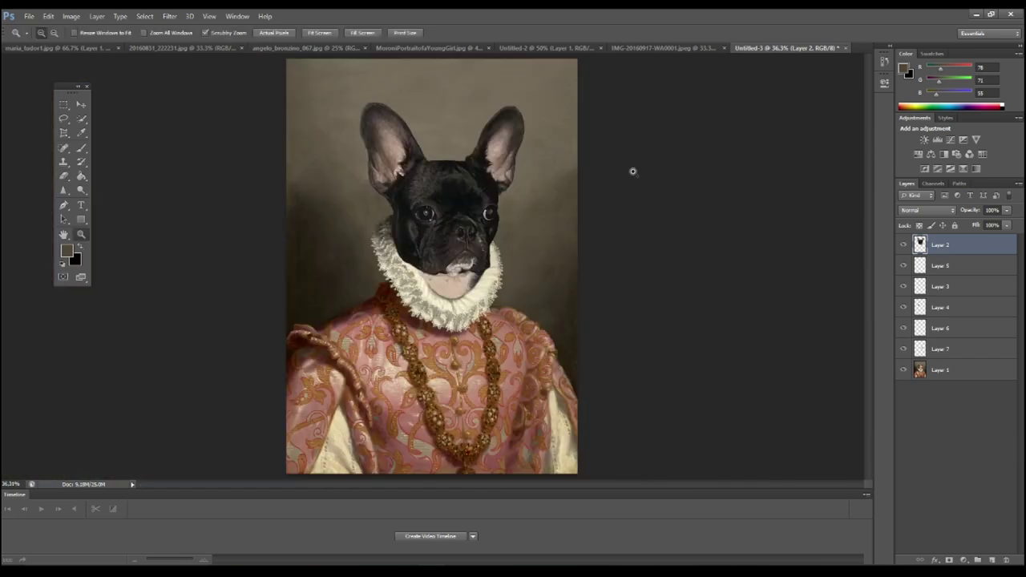
Add a new layer filled with orange (b88000), blended as Overlay at reduced opacity
click(97, 16)
click(241, 27)
click(67, 251)
drag(561, 96, 593, 141)
click(607, 204)
click(727, 161)
key(g)
click(415, 238)
key(shift+alt+o)
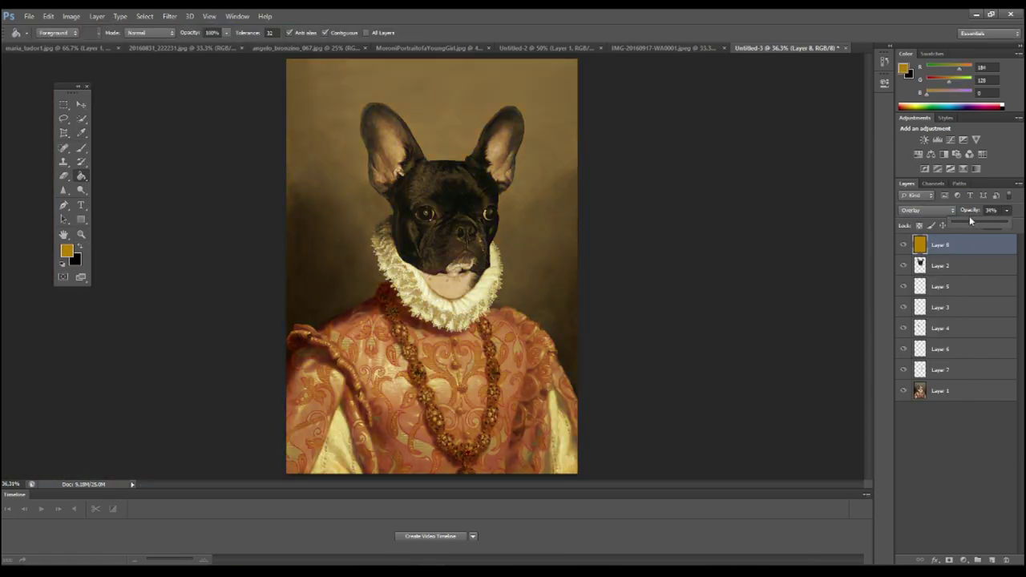
ctrl+click(945, 245)
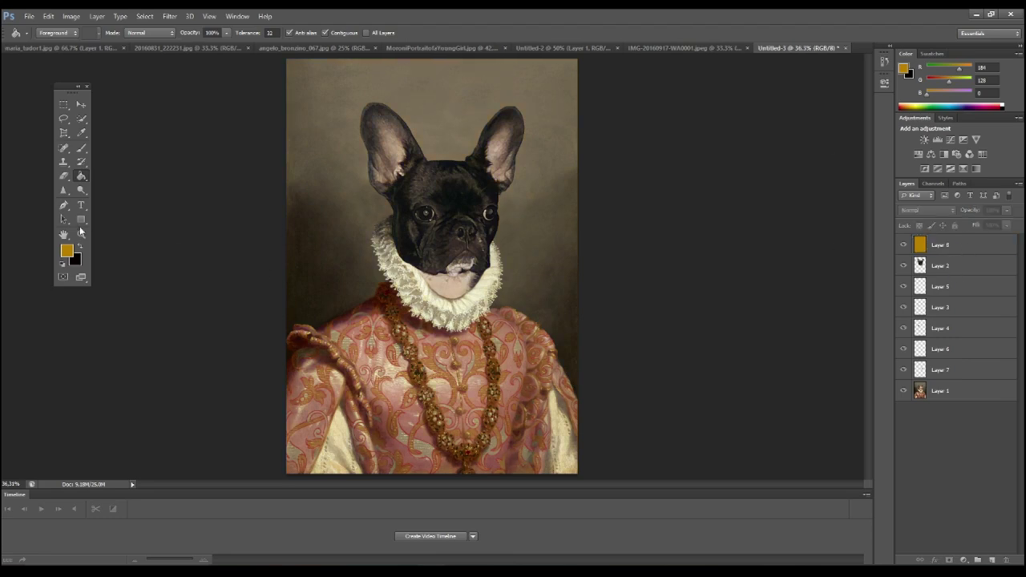
Select the dog head Layer 2 with the Eraser and zoom in on the face
key(e)
key(ctrl+plus)
click(939, 265)
key(ctrl+plus)
scroll(254, 283, down, 1)
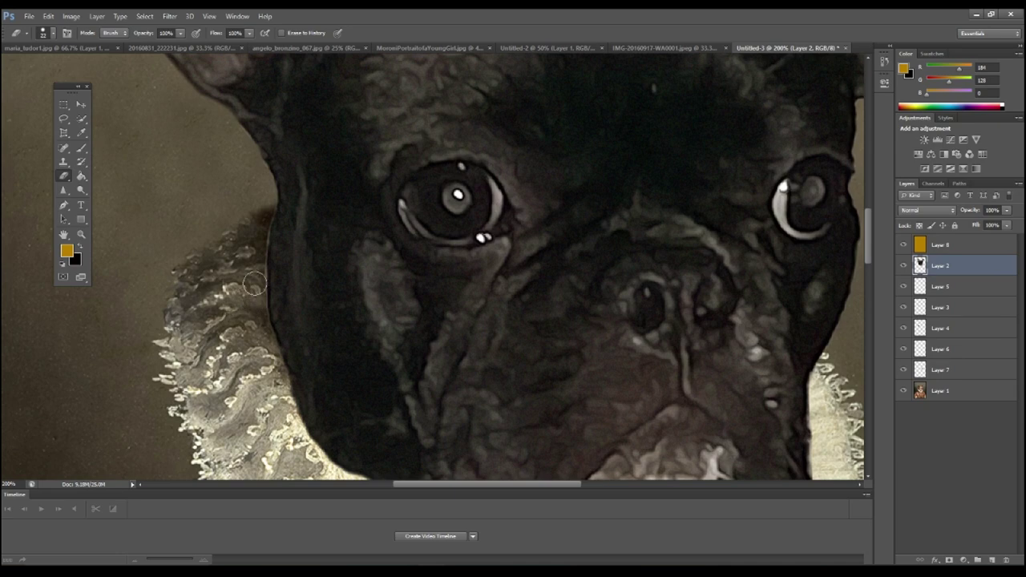
Zoom in on the left ear and resize the eraser brush
scroll(254, 282, down, 1)
scroll(344, 326, up, 3)
scroll(344, 325, left, 2)
scroll(273, 276, up, 3)
scroll(273, 277, left, 2)
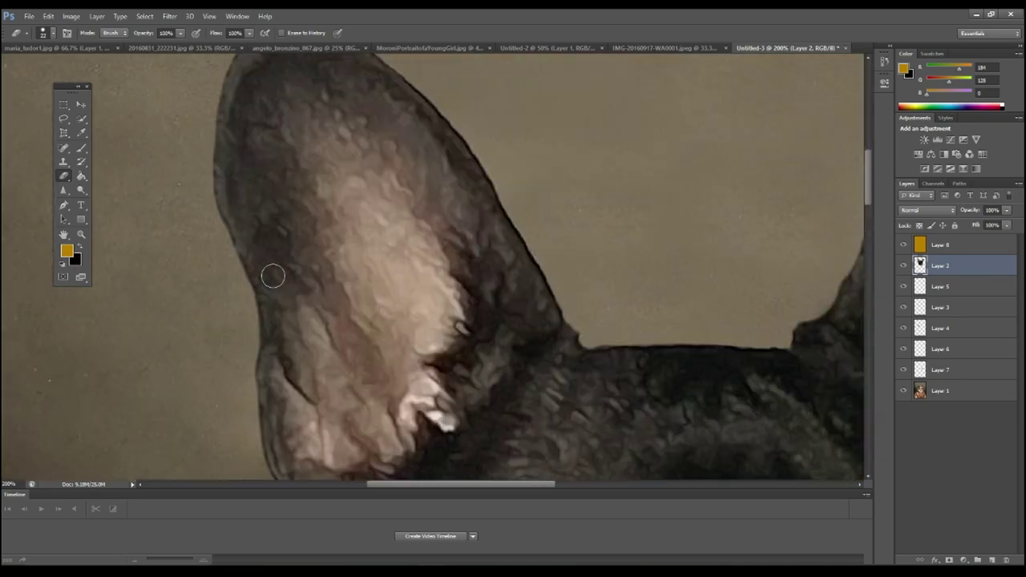
scroll(273, 277, up, 2)
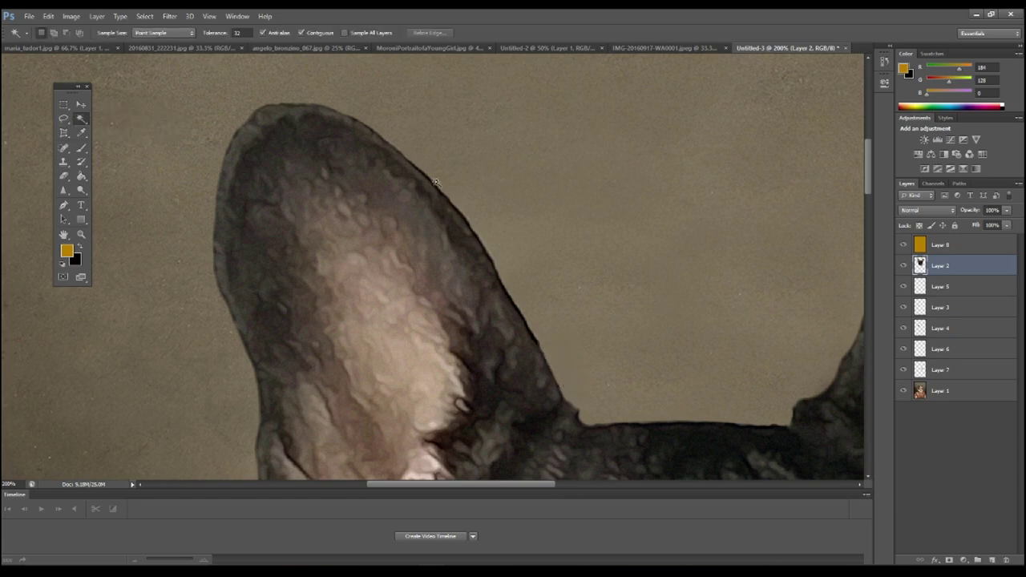
scroll(416, 192, down, 5)
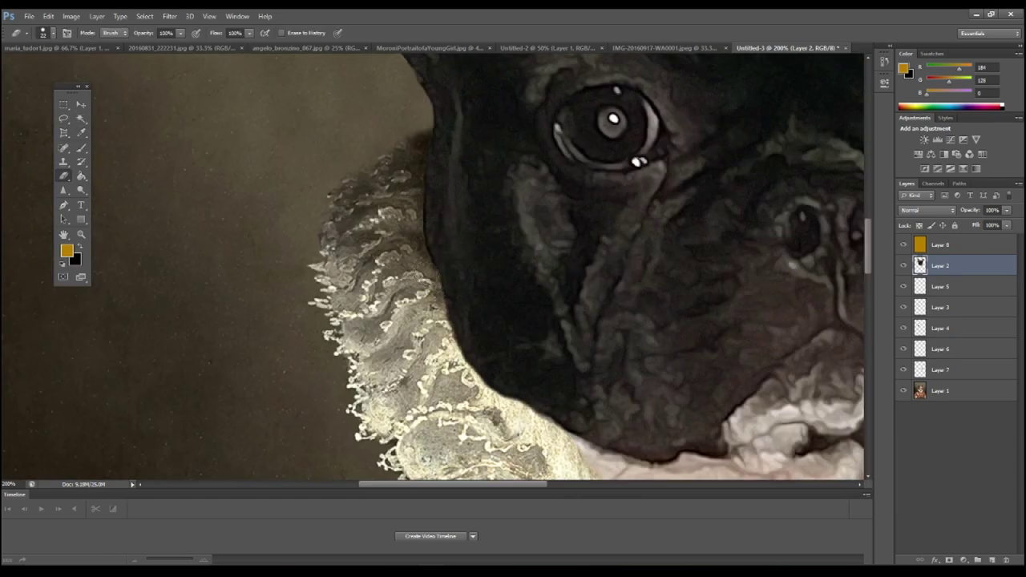
scroll(415, 255, up, 1)
scroll(418, 225, up, 3)
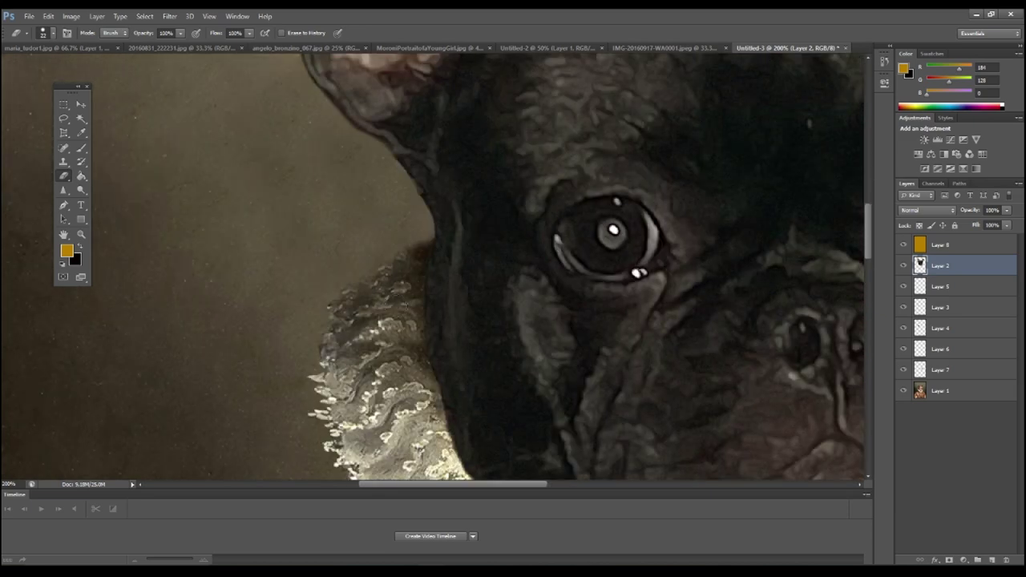
scroll(417, 309, up, 8)
scroll(417, 309, up, 7)
right_click(637, 271)
key(Escape)
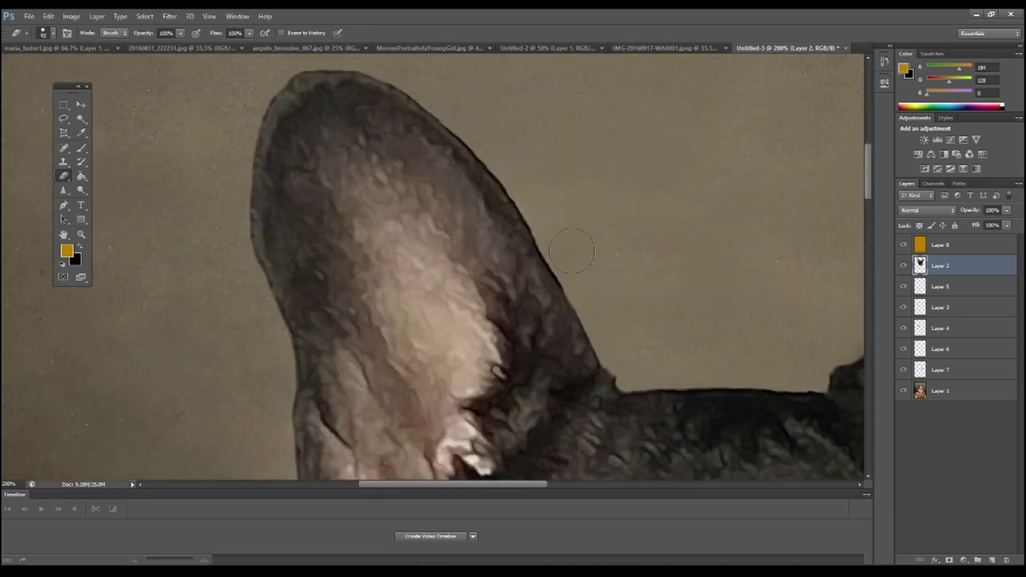
Erase the fringe along the left ear and the cheek edge against the ruff
scroll(396, 138, up, 3)
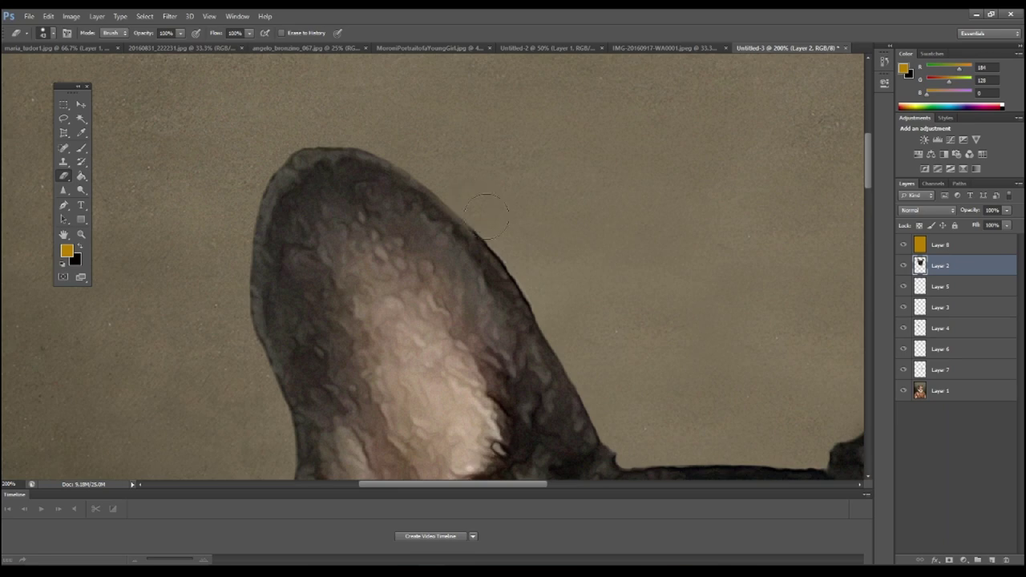
scroll(475, 201, down, 1)
scroll(545, 240, down, 1)
scroll(625, 278, down, 1)
scroll(320, 152, up, 3)
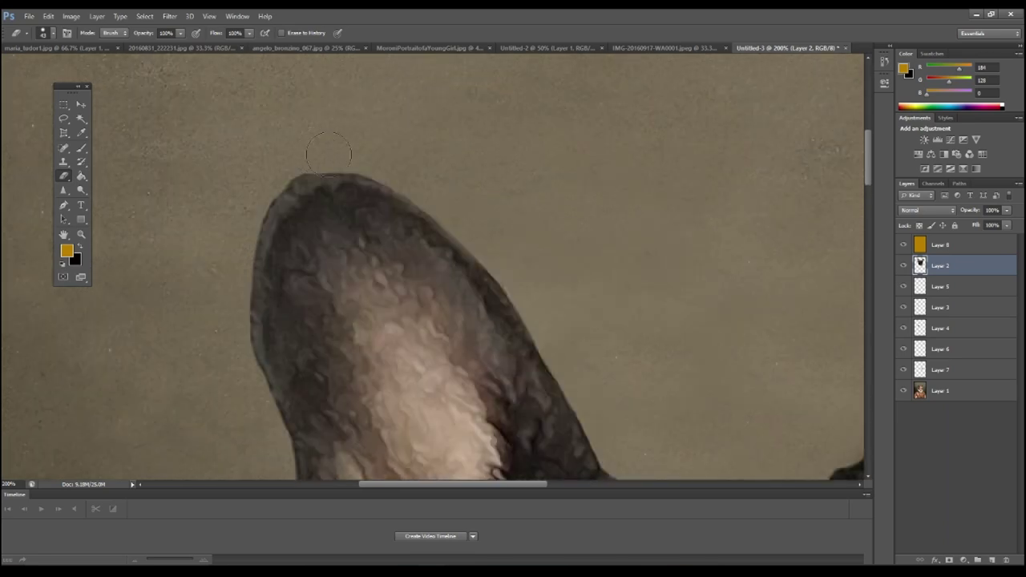
scroll(305, 200, down, 6)
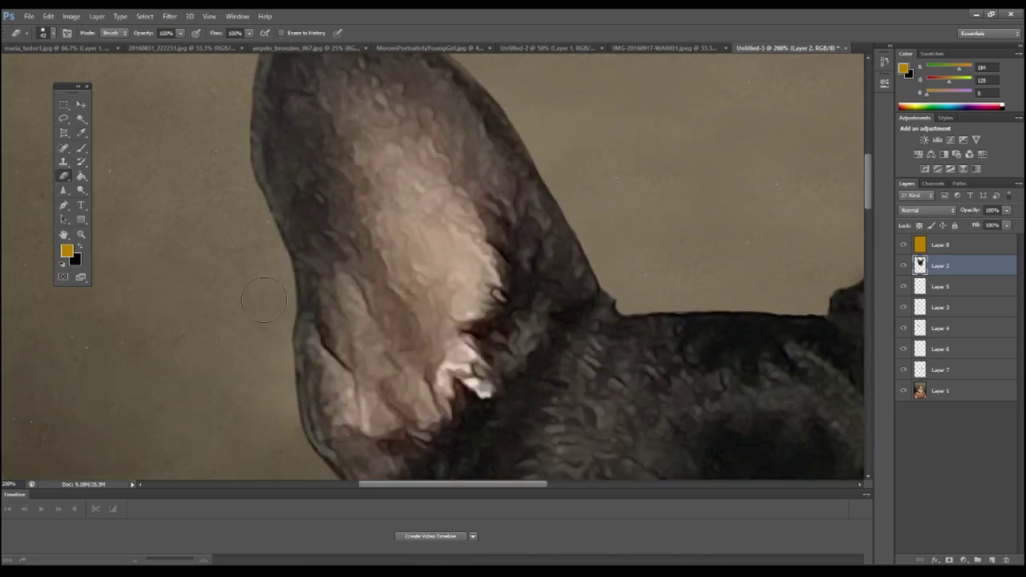
scroll(324, 305, down, 3)
scroll(345, 386, down, 2)
scroll(343, 384, up, 1)
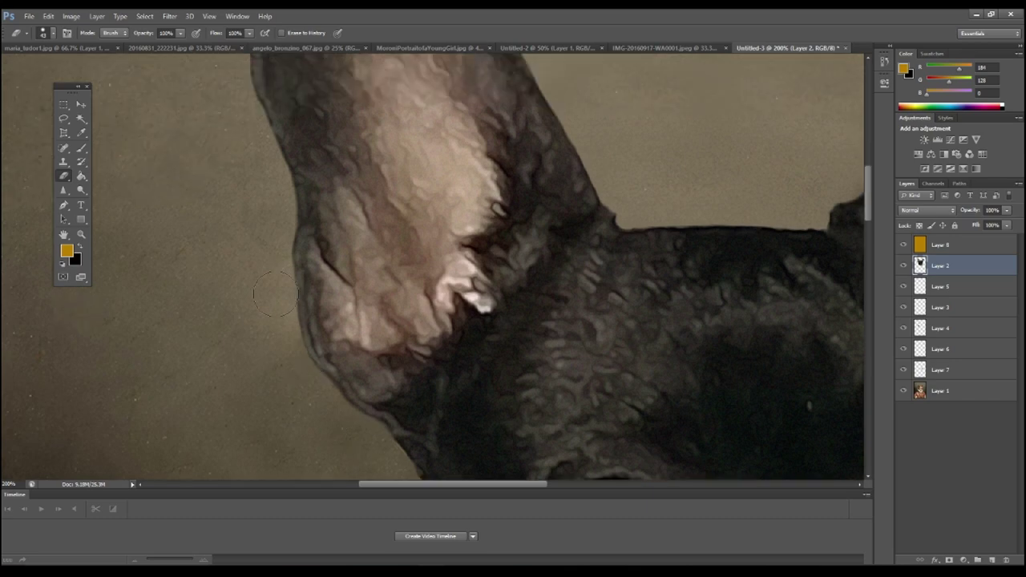
scroll(277, 317, up, 3)
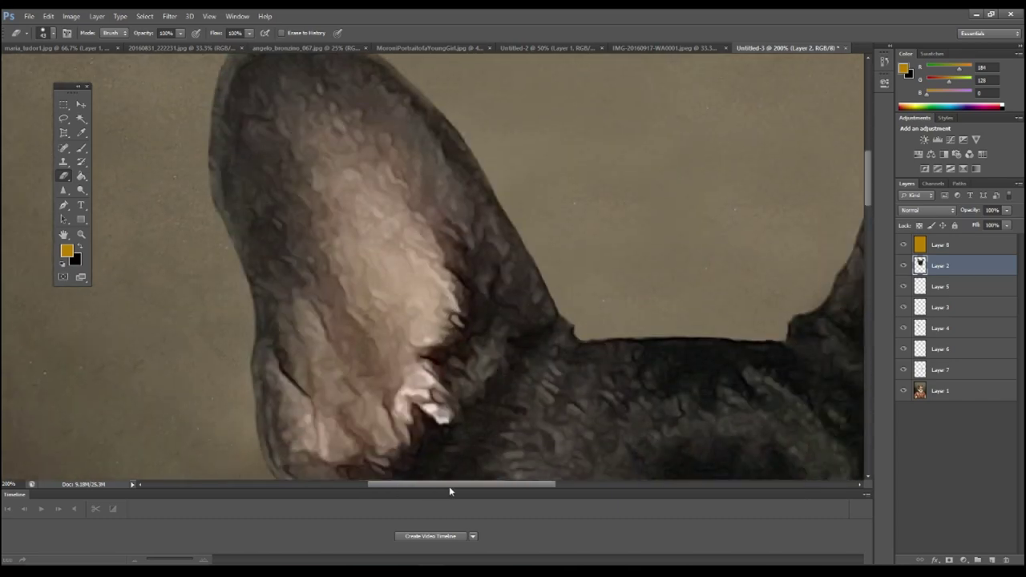
scroll(376, 317, right, 5)
Adjust the eraser brush and trim leftover pixels along the right ear
right_click(379, 276)
key(Escape)
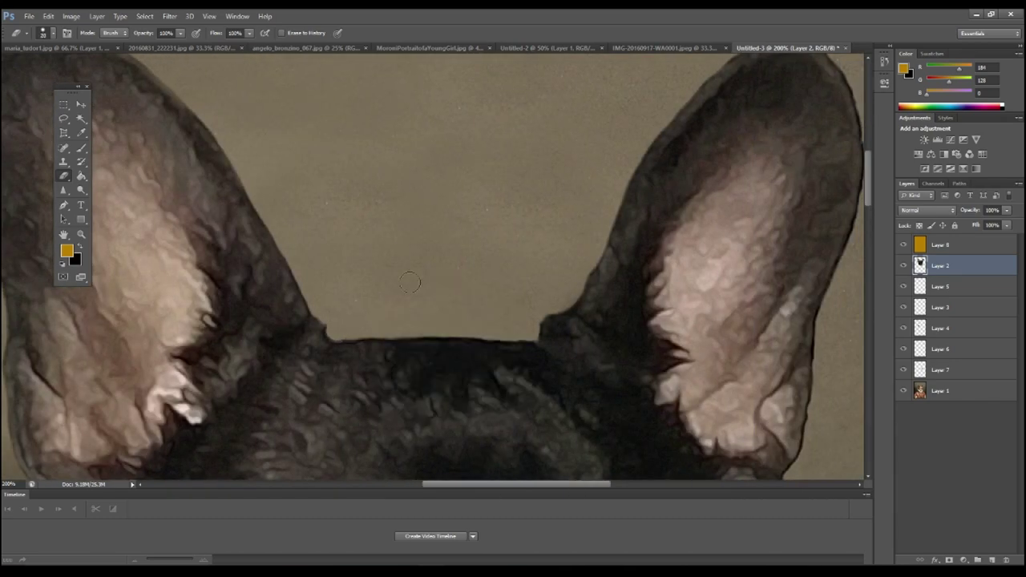
scroll(409, 286, down, 1)
right_click(410, 282)
key(Escape)
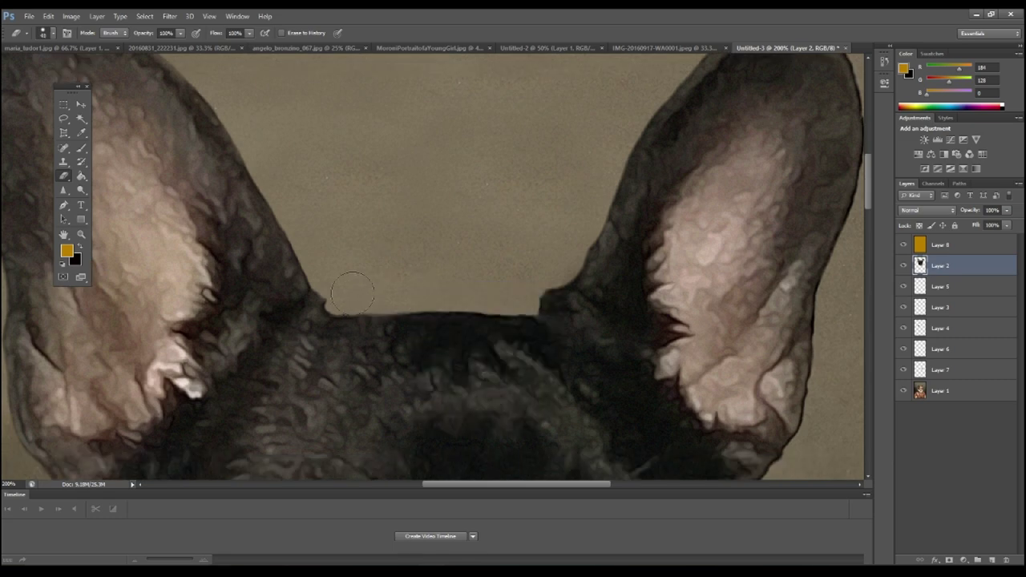
scroll(445, 313, up, 1)
scroll(471, 299, right, 5)
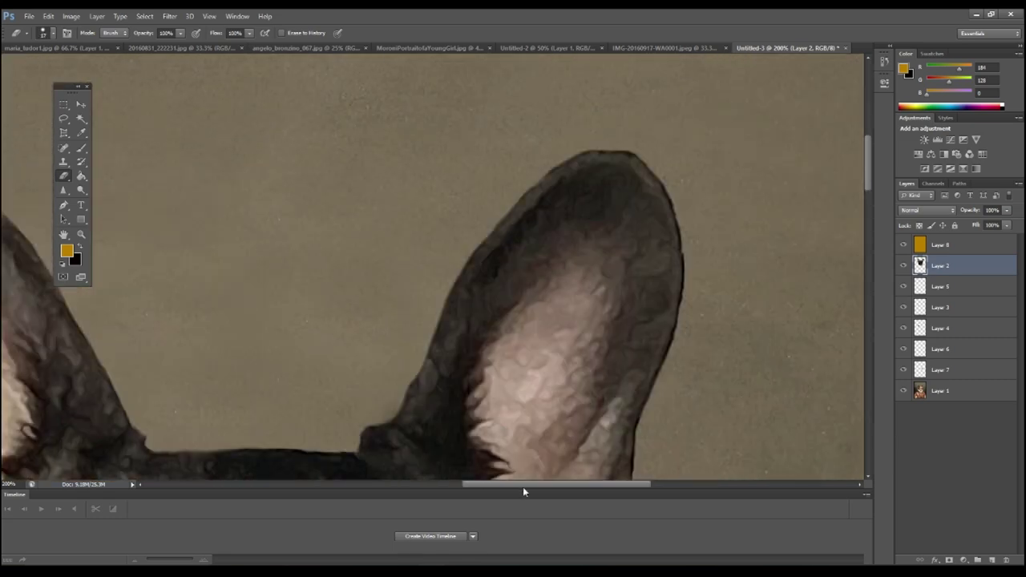
right_click(539, 260)
key(Escape)
scroll(484, 121, down, 2)
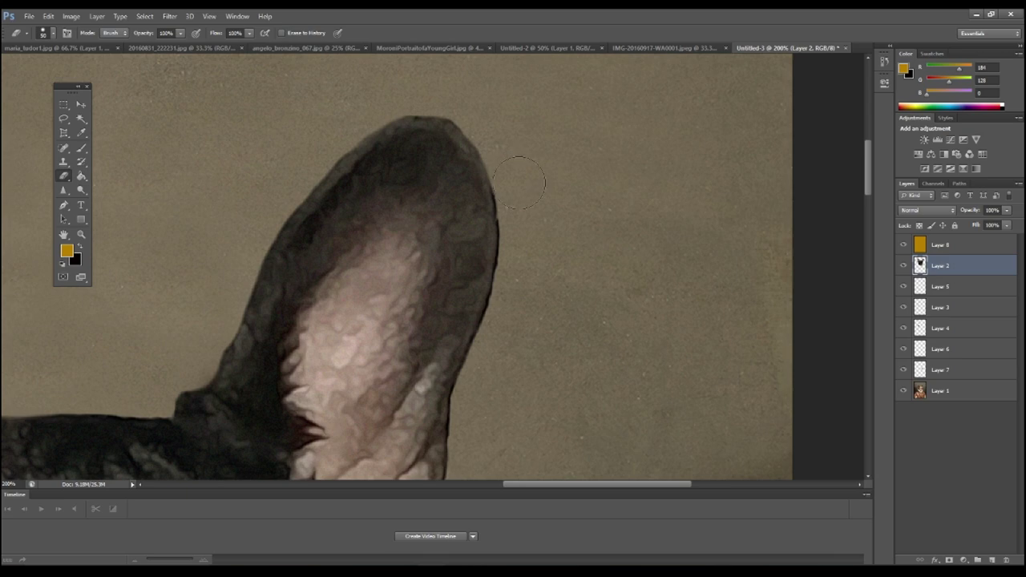
scroll(519, 183, down, 3)
scroll(517, 180, down, 2)
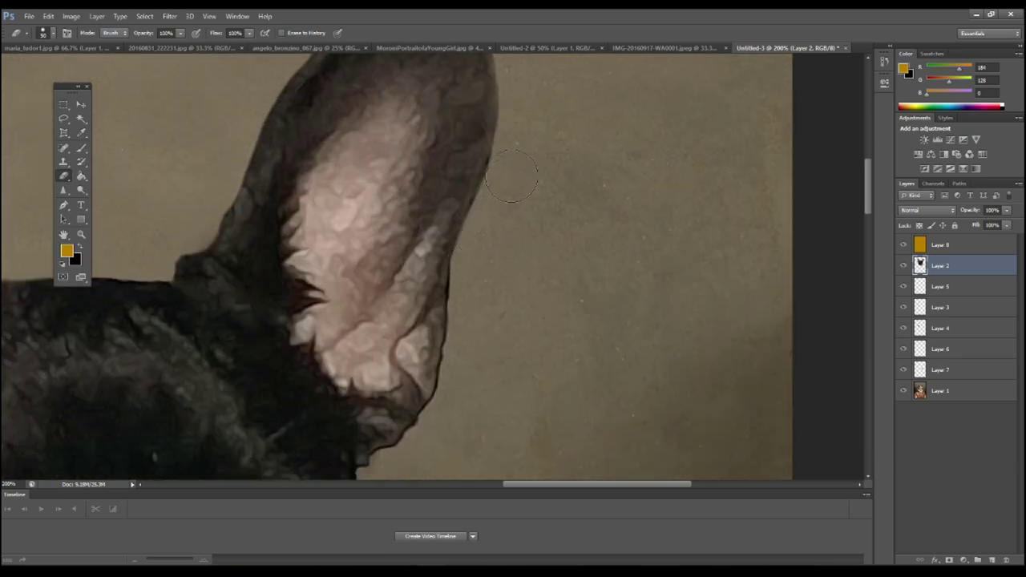
scroll(497, 215, down, 3)
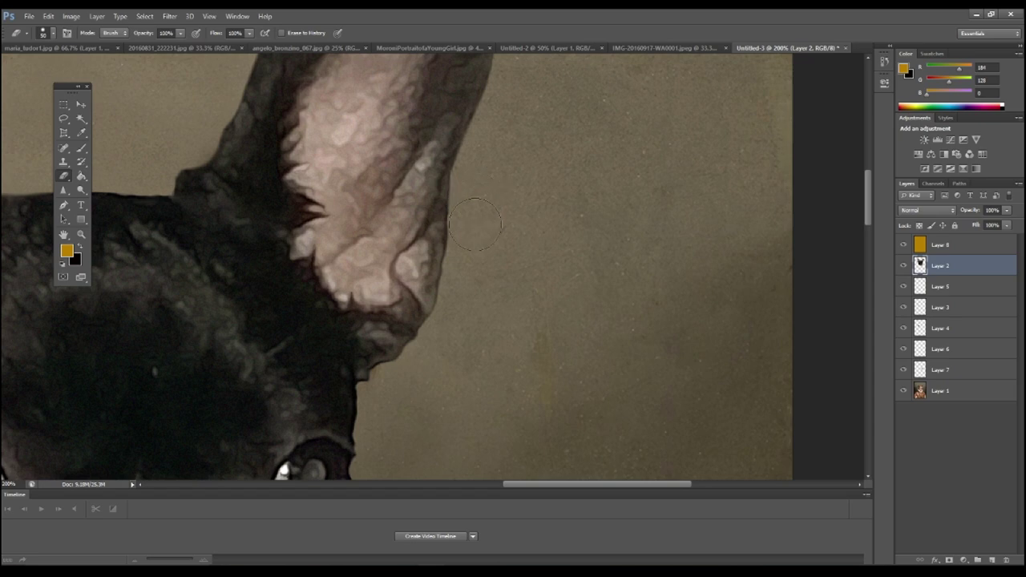
scroll(475, 224, down, 3)
Trim the right side of the head with a much smaller eraser brush
right_click(441, 328)
key(Escape)
scroll(382, 293, down, 1)
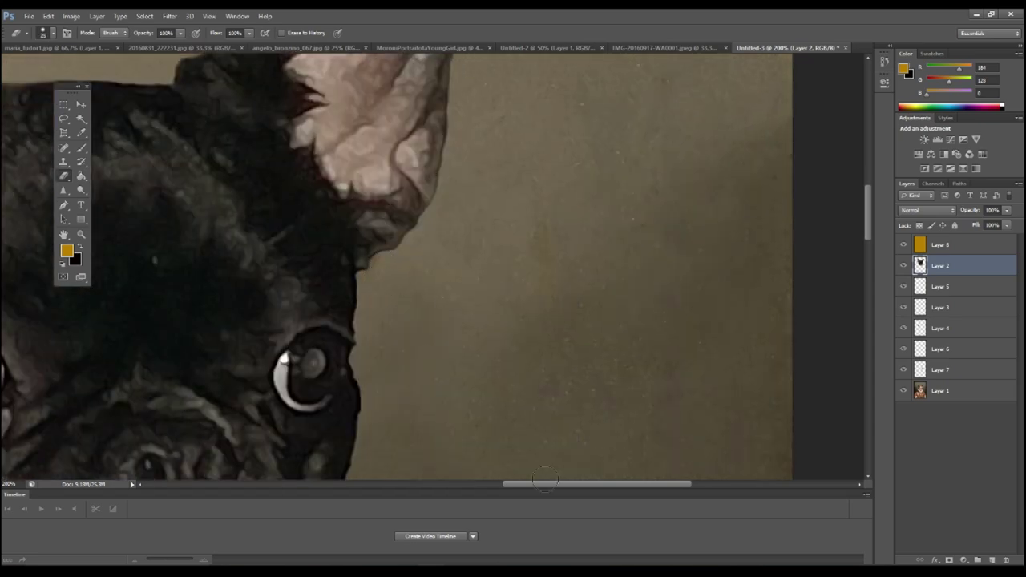
scroll(393, 313, down, 3)
scroll(393, 312, left, 3)
scroll(409, 337, down, 6)
scroll(419, 352, up, 1)
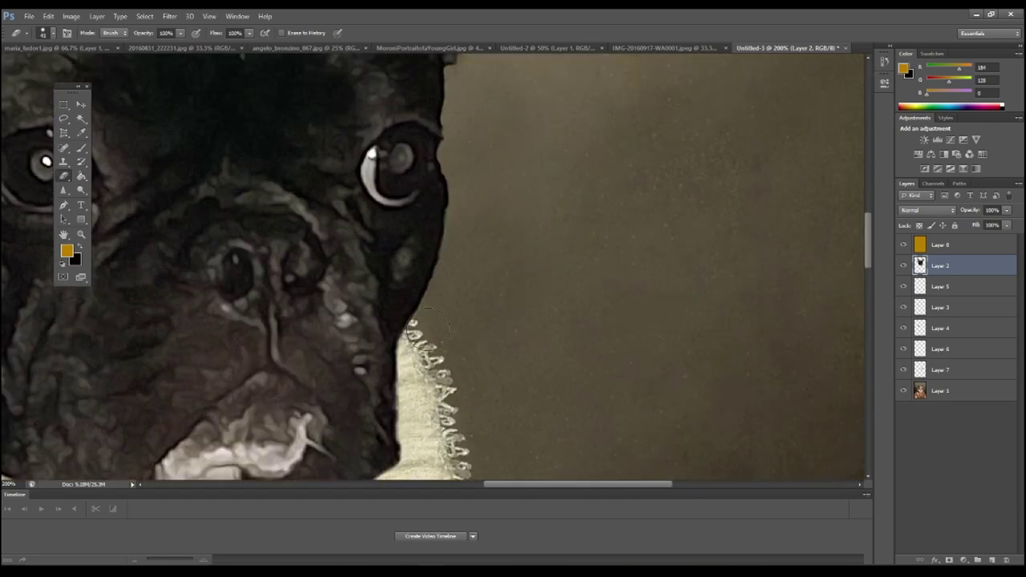
scroll(433, 329, up, 4)
scroll(468, 301, up, 2)
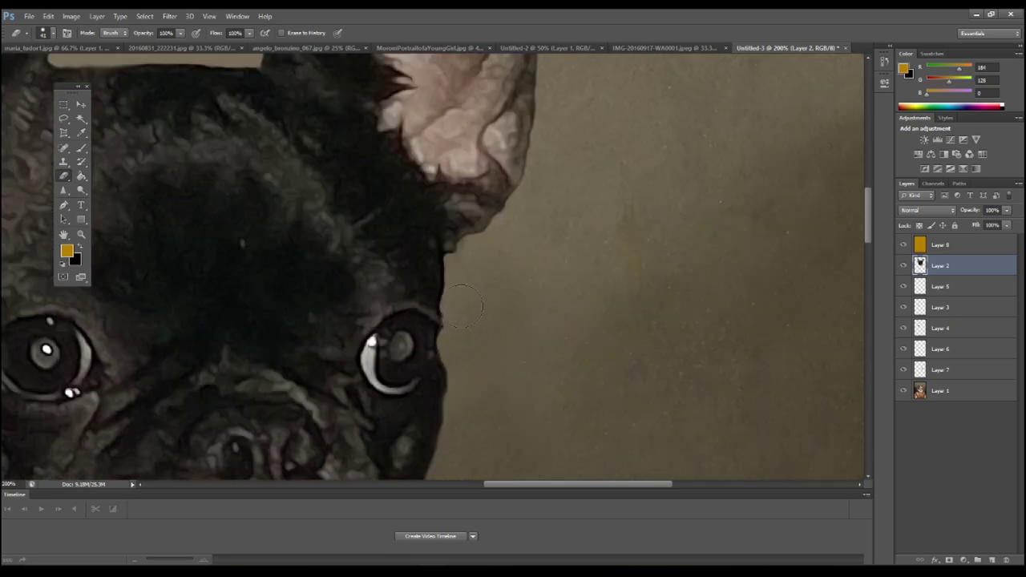
key([)
key([)
scroll(450, 266, down, 1)
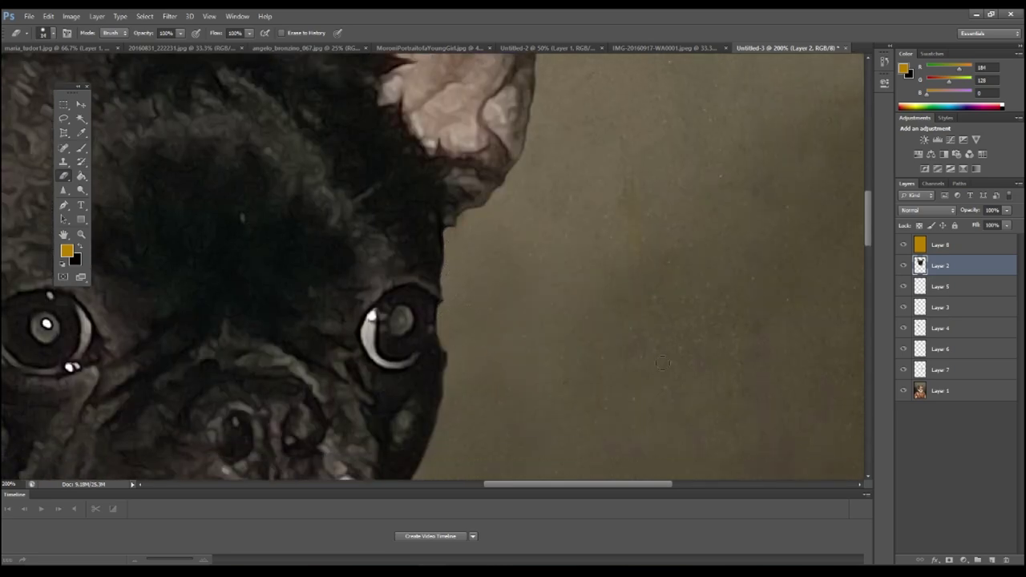
drag(443, 318, 460, 172)
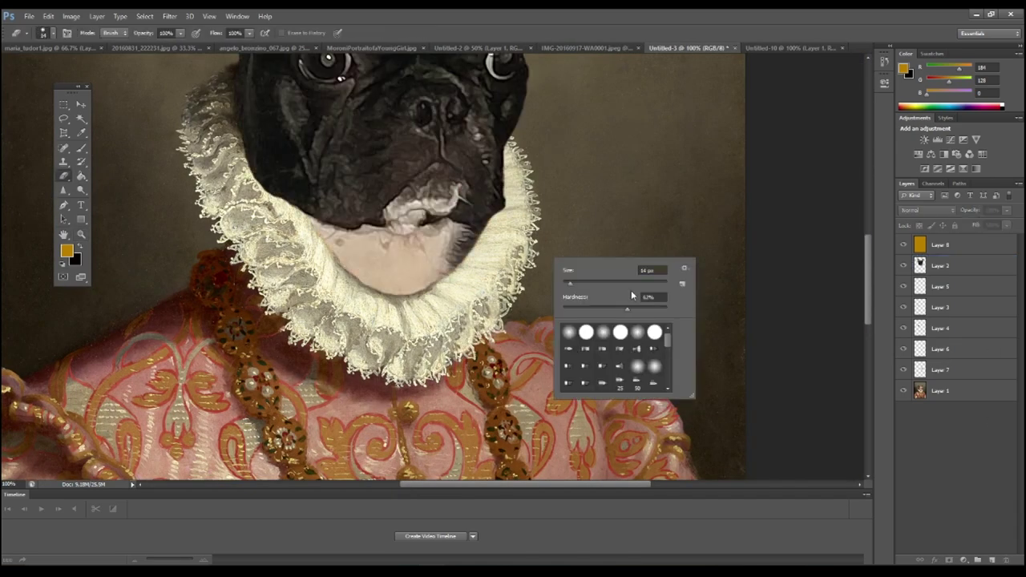
Fit the portrait in view and slightly lower the dog head's brightness
key(Escape)
key(z)
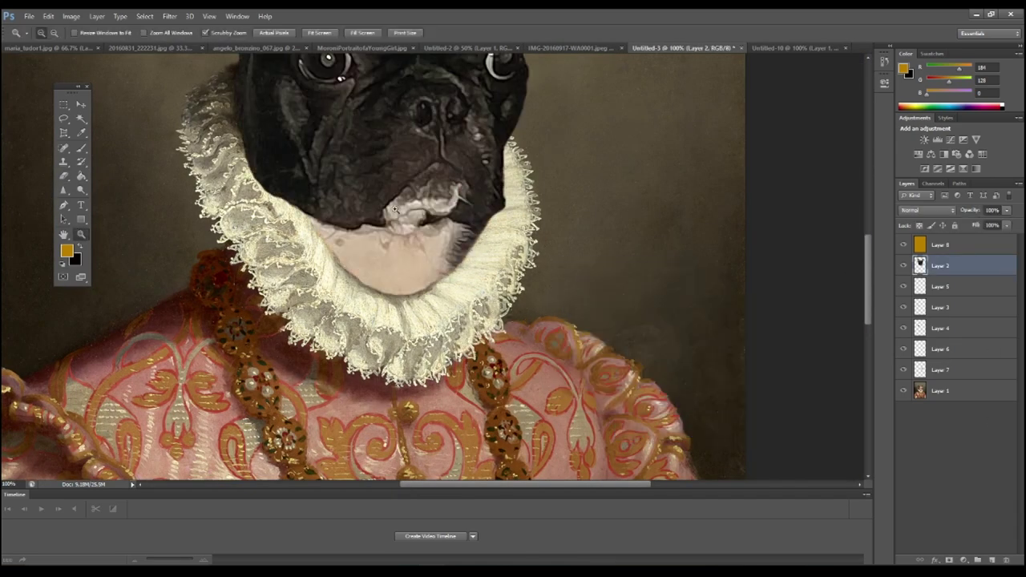
key(ctrl+0)
click(70, 16)
click(216, 44)
drag(740, 218, 701, 218)
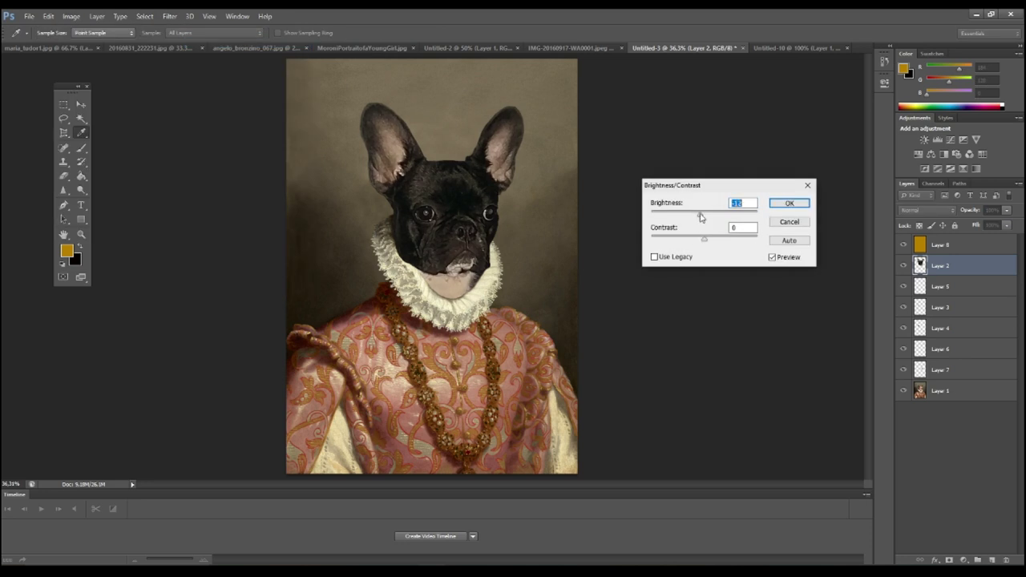
key(Escape)
click(70, 16)
Shift the head's Color Balance midtones toward red, then return to the Eraser
click(216, 109)
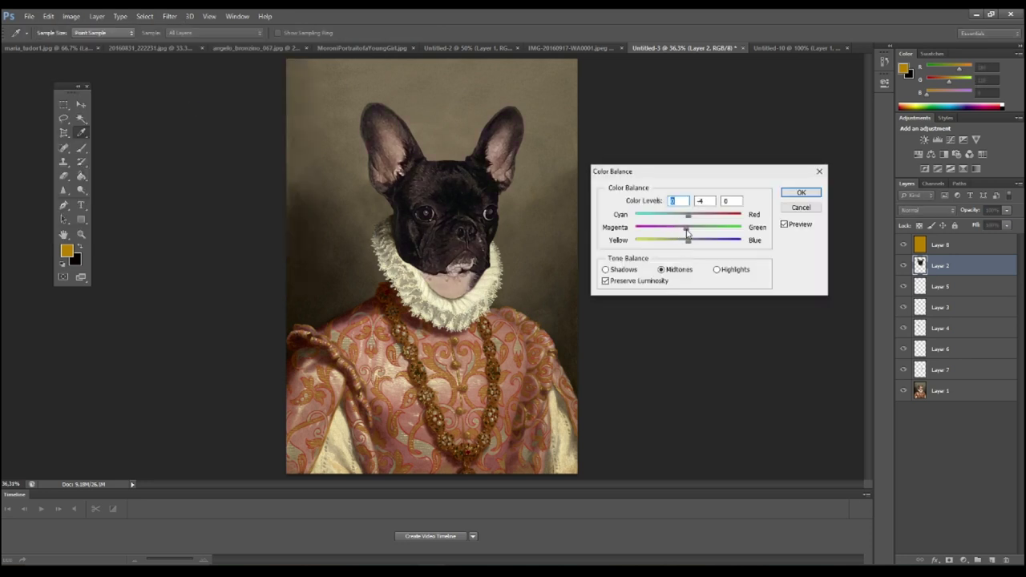
click(714, 215)
click(801, 192)
key(e)
scroll(560, 247, up, 4)
right_click(559, 247)
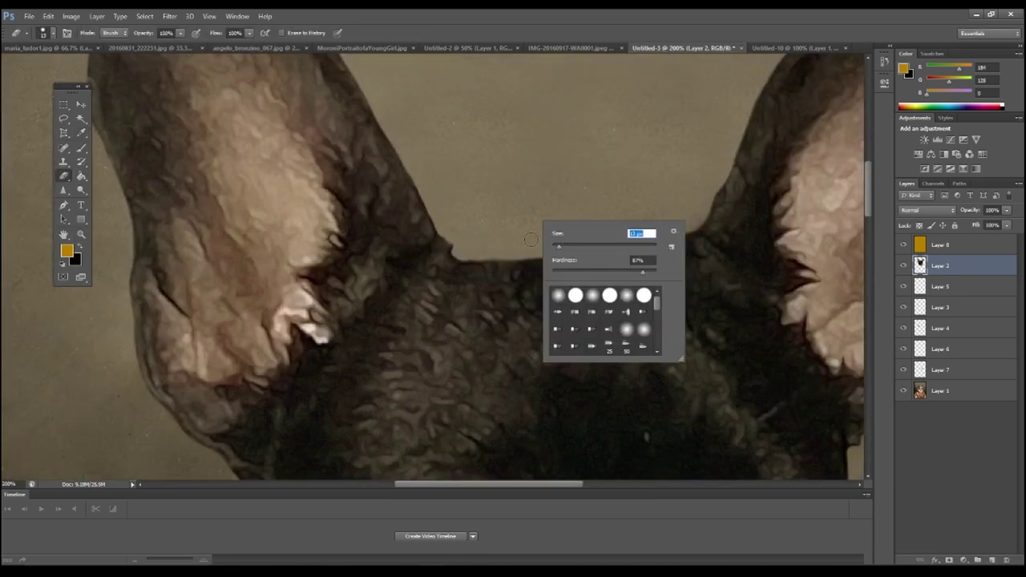
Zoom in on the dog's head and ruff and check the eraser brush size
key(Escape)
key(z)
drag(609, 292, 549, 293)
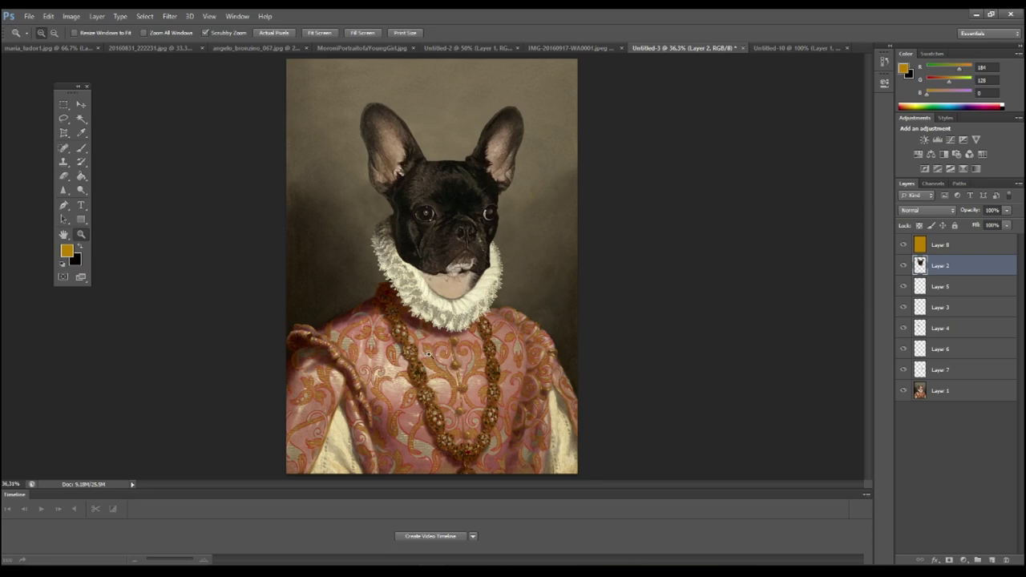
key(ctrl+1)
key(e)
right_click(505, 272)
key(Escape)
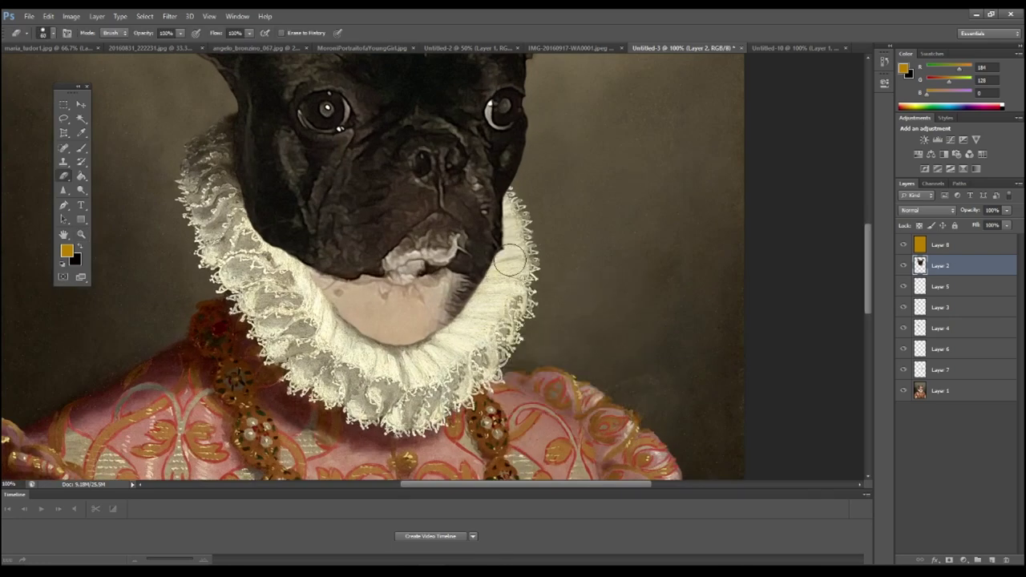
Add a new empty layer (Layer 9) just above the original portrait layer
key(alt+comma)
key(ctrl+shift+alt+n)
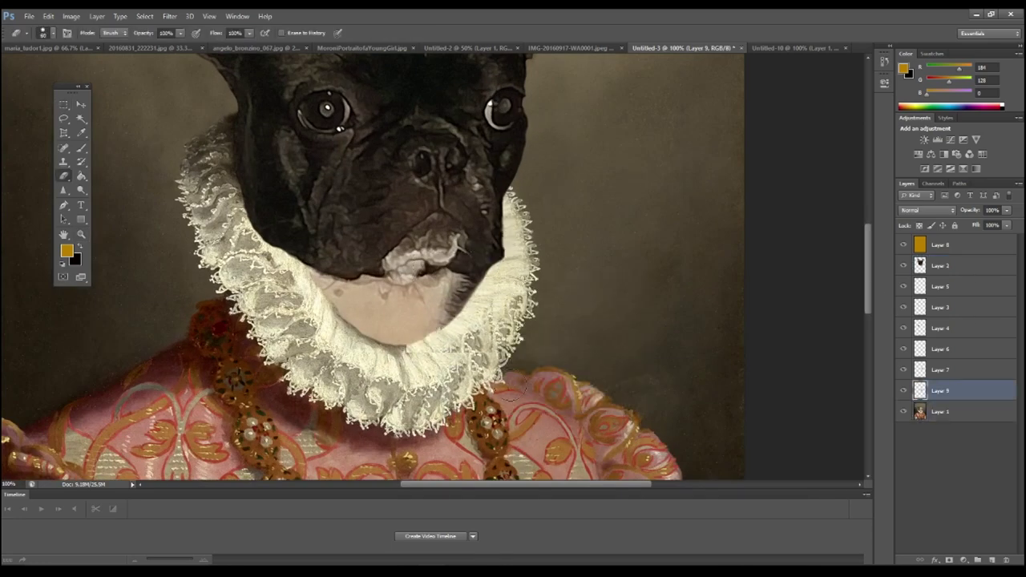
drag(505, 323, 593, 332)
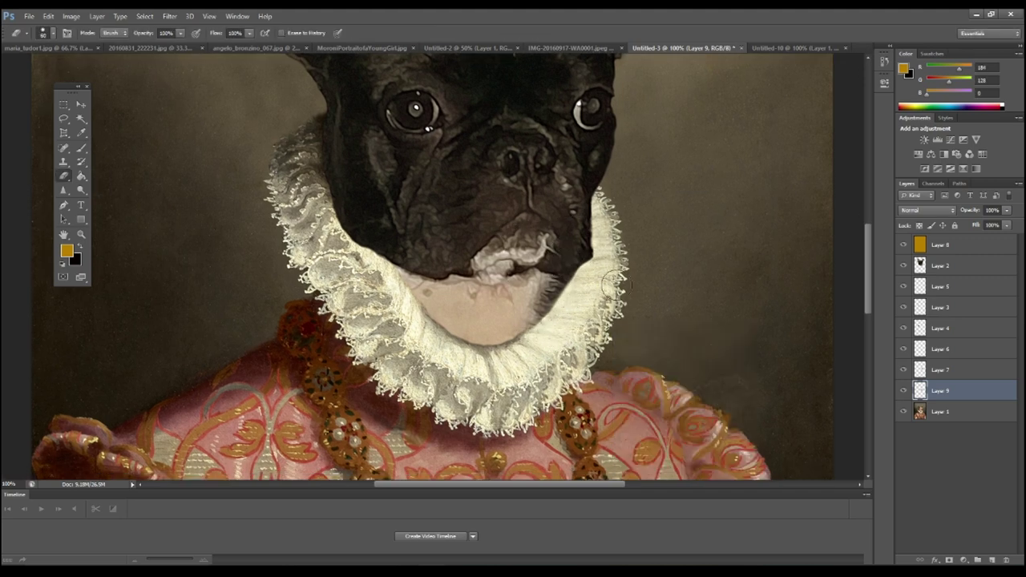
Return to the dog's head Layer 2, zoom into its left eye and ready the Clone Stamp
ctrl+click(606, 240)
right_click(617, 242)
key(Escape)
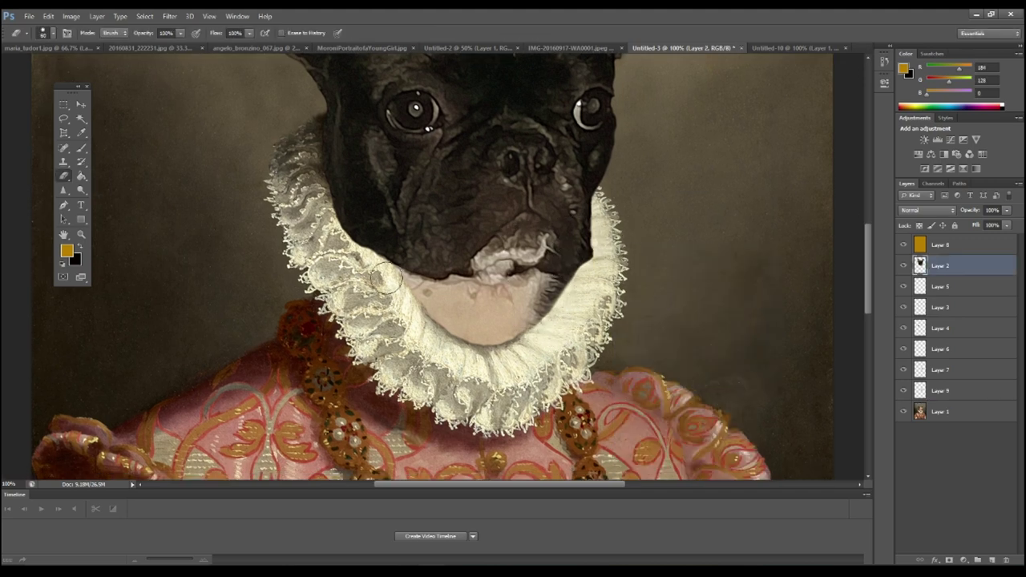
scroll(296, 255, up, 3)
scroll(216, 321, up, 1)
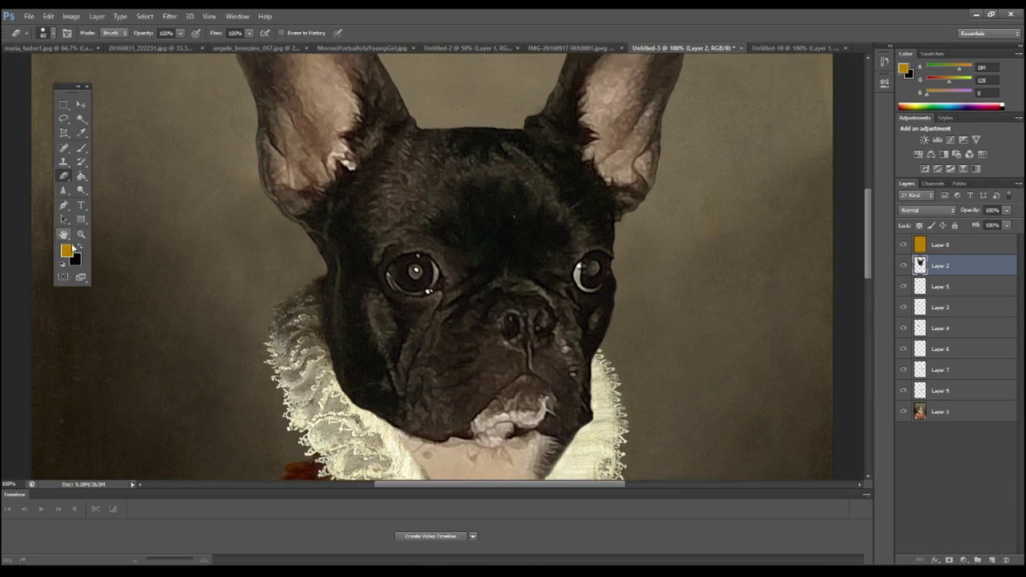
key(z)
click(400, 248)
key(s)
right_click(641, 289)
key(Escape)
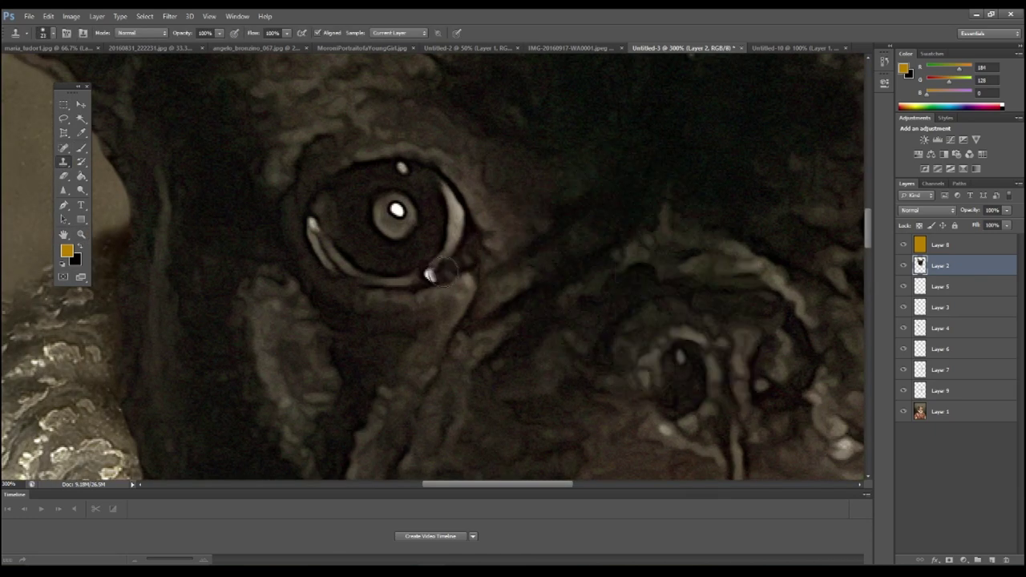
Copy the eye patch to a new layer, warp it to fit the eye and erase its edges
key(ctrl+j)
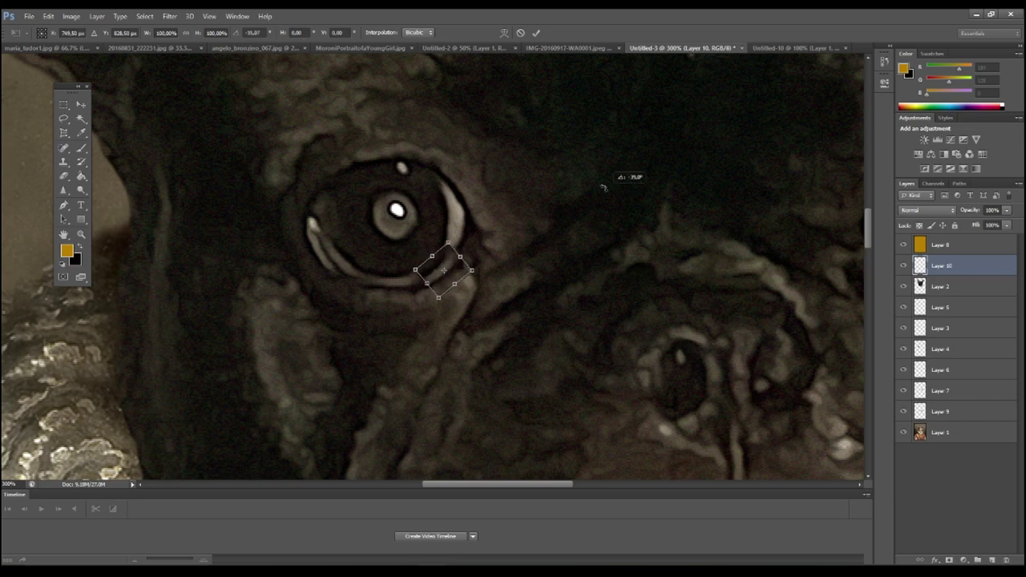
click(48, 17)
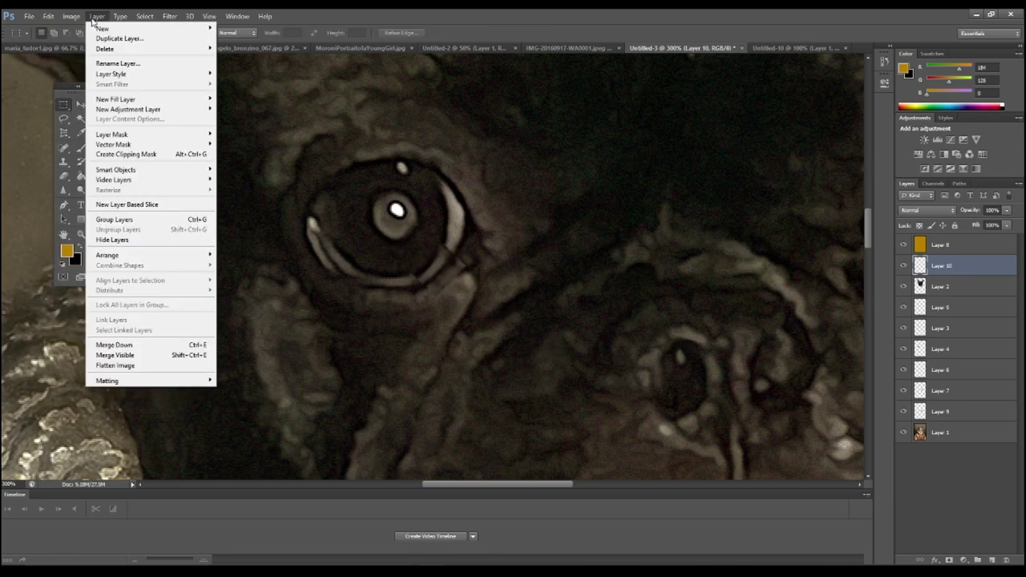
click(210, 290)
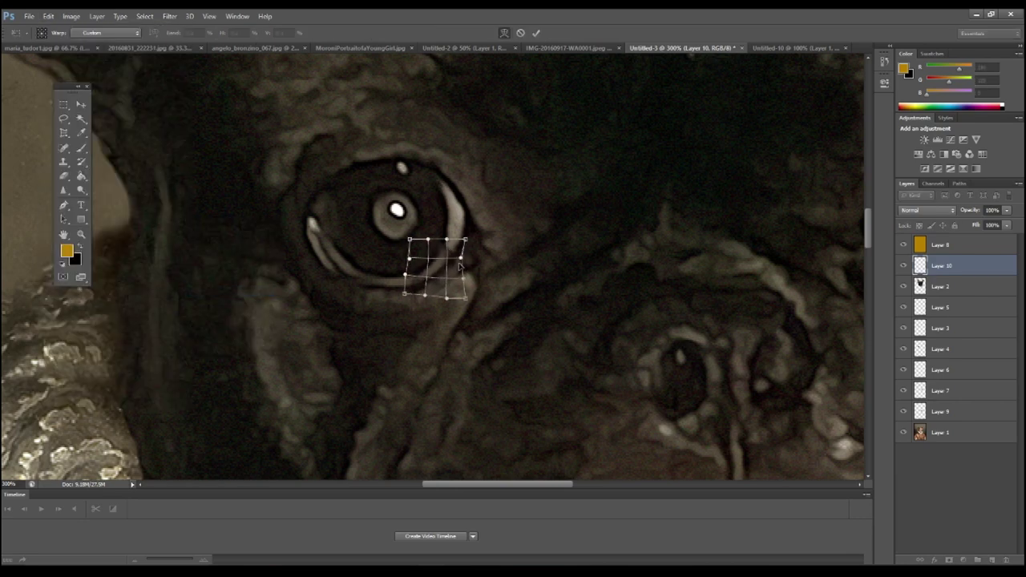
key(Return)
key(e)
right_click(641, 240)
key(Escape)
right_click(556, 267)
key(Escape)
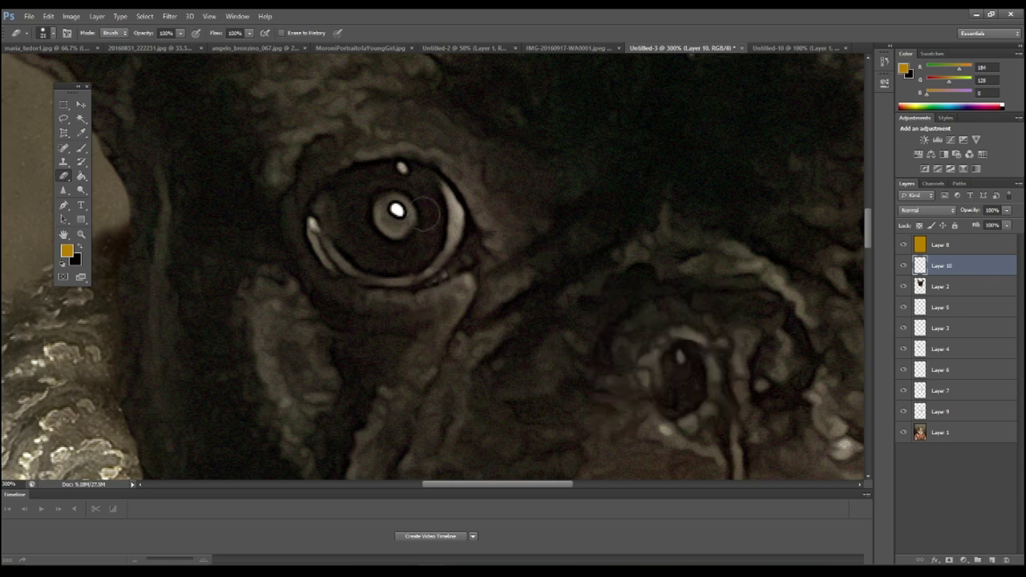
Lighten the eye patch with the Dodge tool, zoomed in on the eye
right_click(80, 190)
click(120, 199)
right_click(452, 255)
key(Escape)
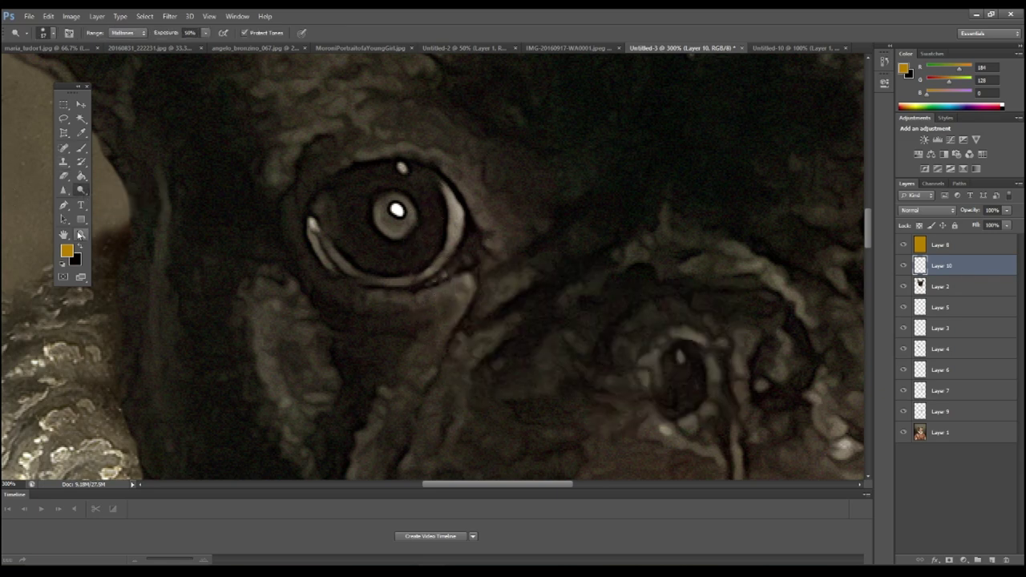
key(ctrl+0)
key(ctrl+plus)
key(ctrl+plus)
On Layer 2, sample a dark grey and paint a new catchlight in the pupil
key(alt+bracketleft)
click(80, 133)
click(362, 210)
key(b)
click(360, 208)
Merge Layer 5 and the other eye-fix layers together
key(l)
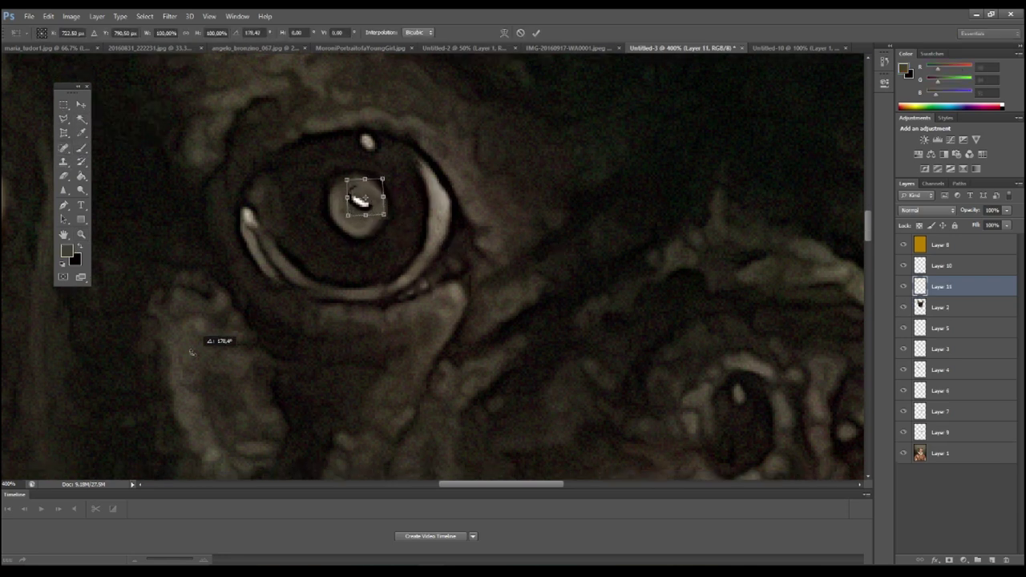
shift+click(961, 307)
right_click(962, 314)
click(841, 396)
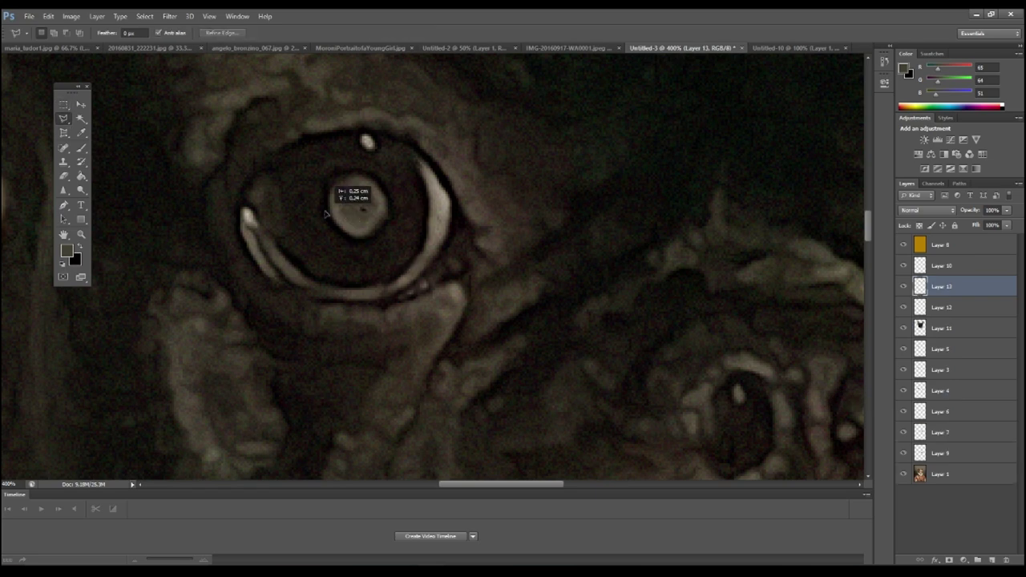
shift+click(962, 328)
right_click(962, 333)
click(841, 397)
Copy the other eye's rim onto a new layer and duplicate that layer
key(z)
key(ctrl+0)
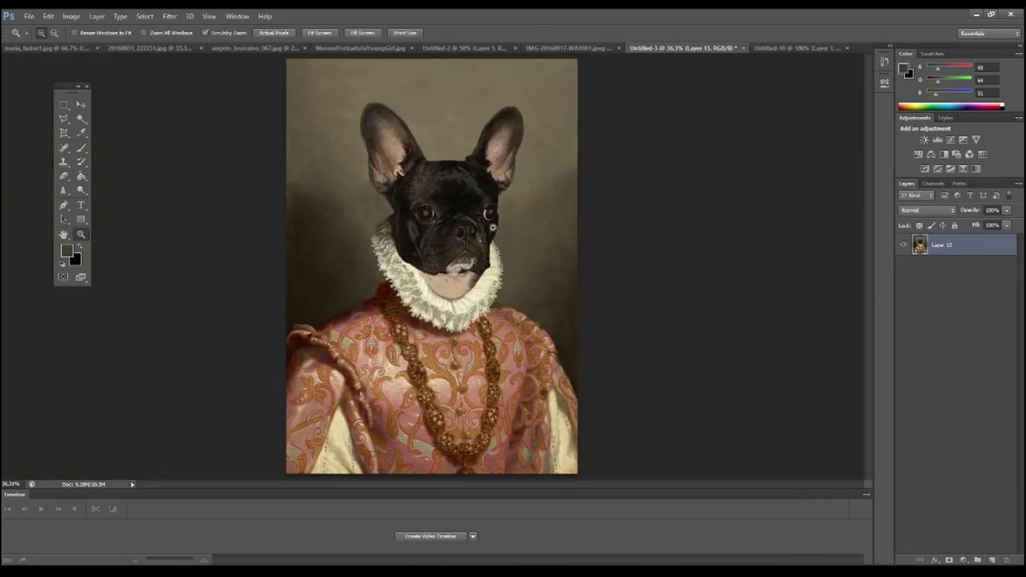
key(ctrl+plus)
click(557, 407)
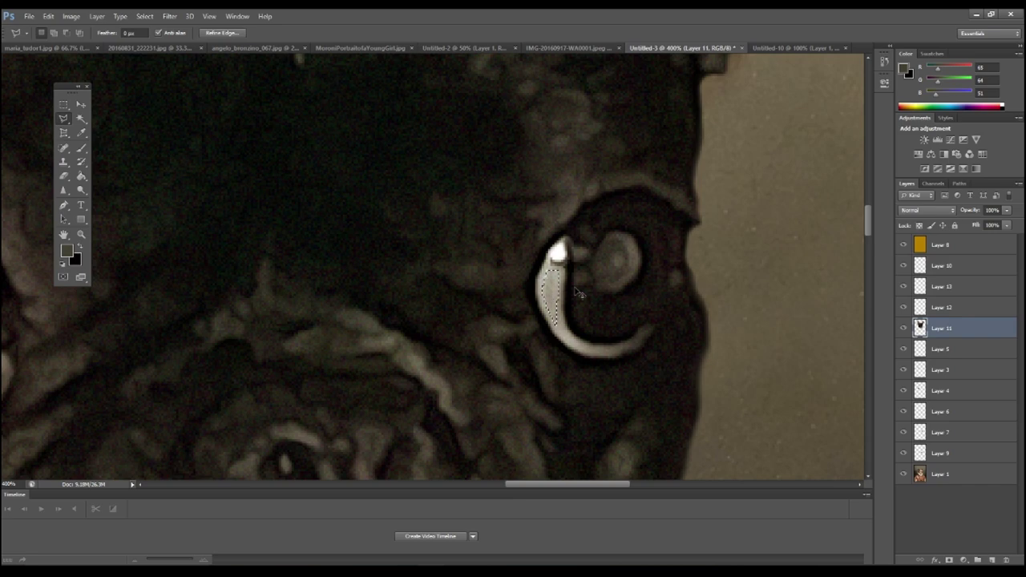
key(ctrl+j)
right_click(989, 340)
click(858, 194)
key(Return)
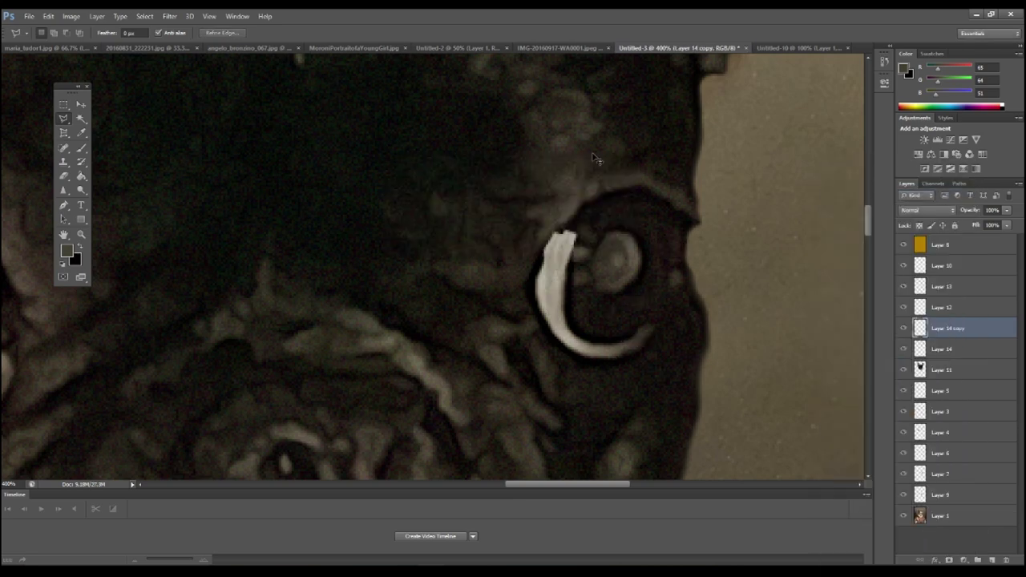
scroll(597, 161, down, 3)
scroll(678, 275, up, 2)
Erase around the eye rim on Layer 14 and Layer 14 copy, zoomed on the face
key(e)
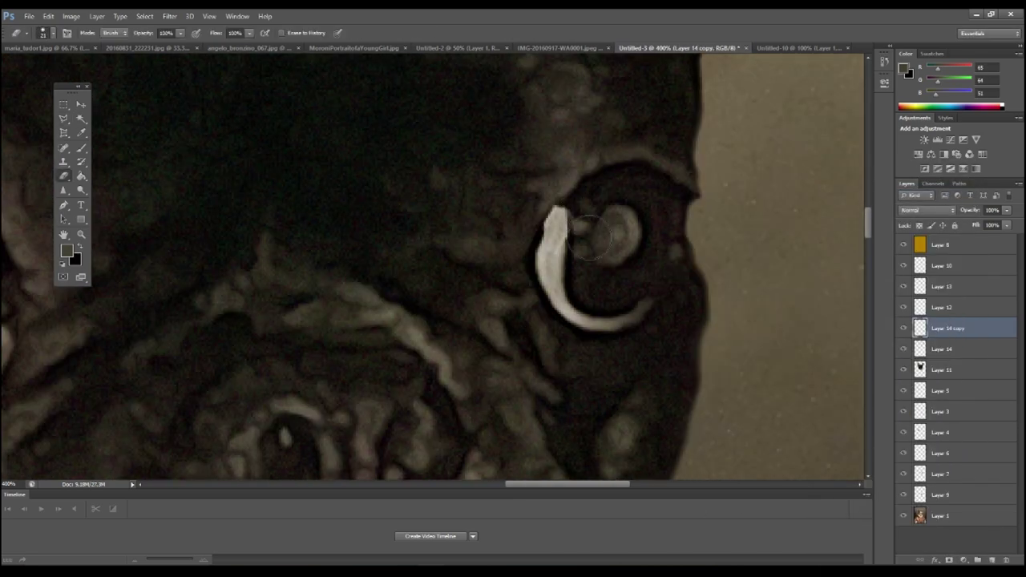
key(alt+bracketleft)
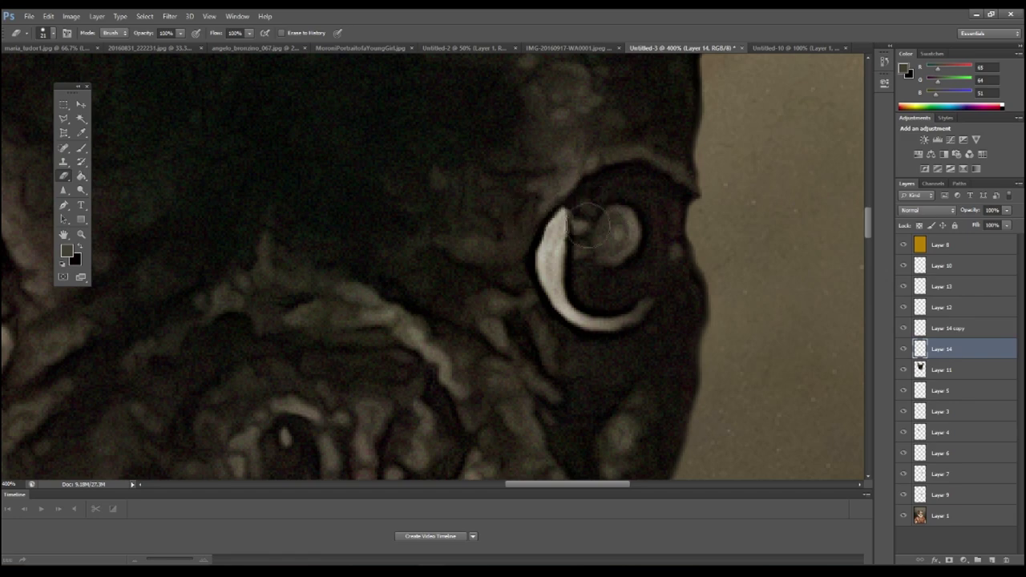
key(z)
key(ctrl+0)
drag(465, 200, 900, 326)
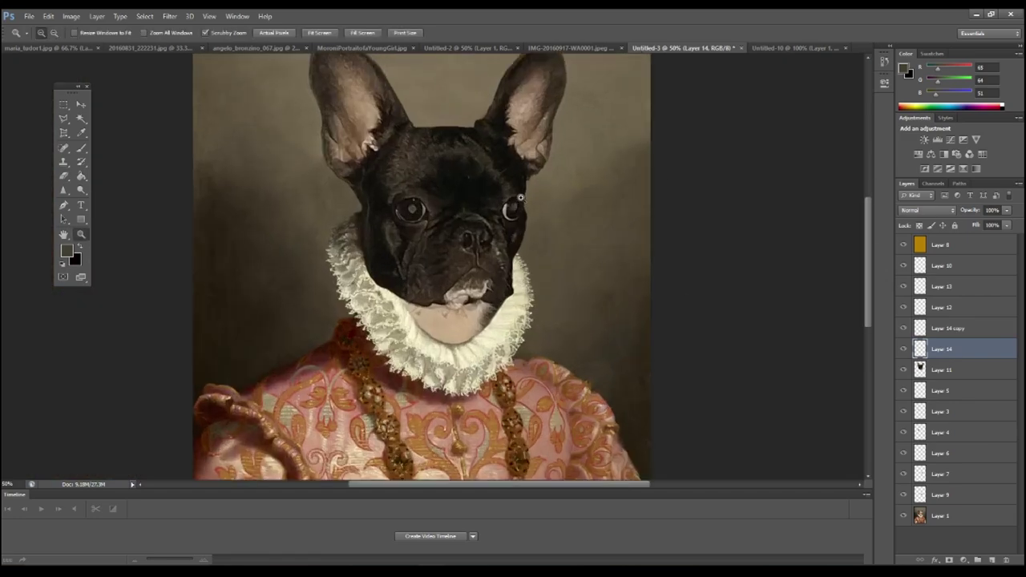
key(alt+bracketright)
key(e)
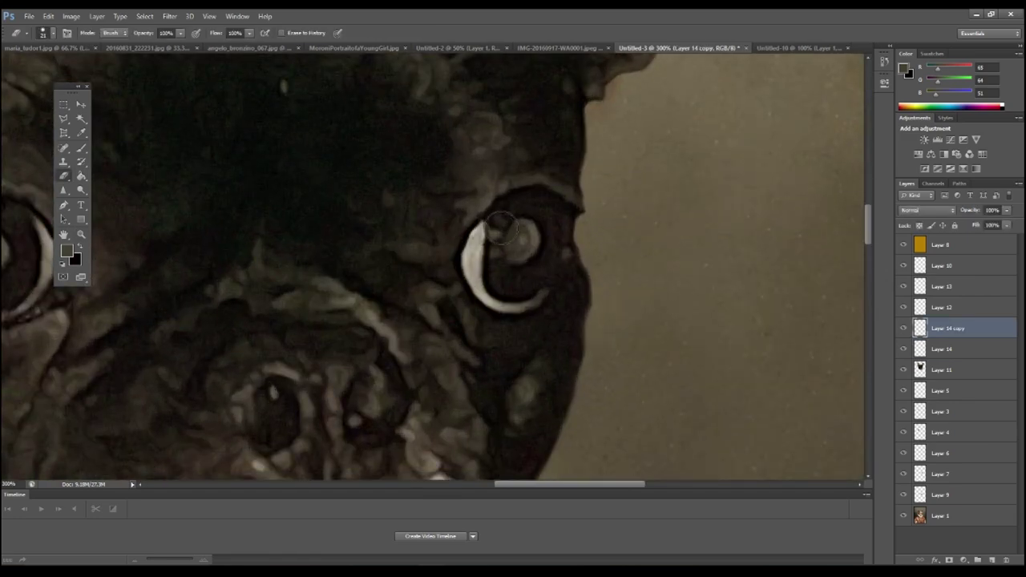
Merge Layer 14 into Layer 14 copy and set the Clone Stamp brush size
key(s)
shift+click(946, 348)
right_click(945, 349)
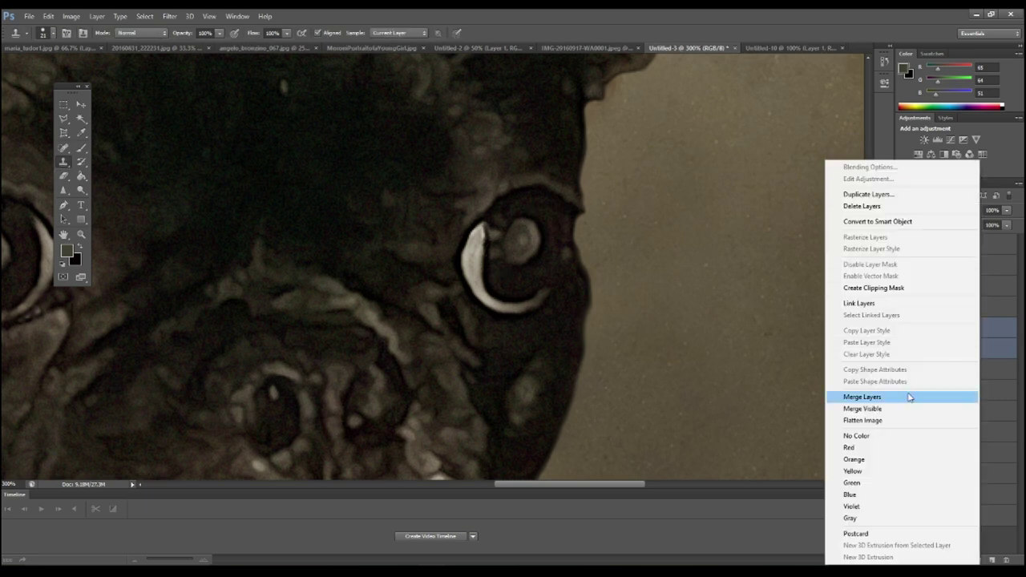
click(842, 393)
right_click(517, 251)
key(Escape)
key(z)
key(ctrl+0)
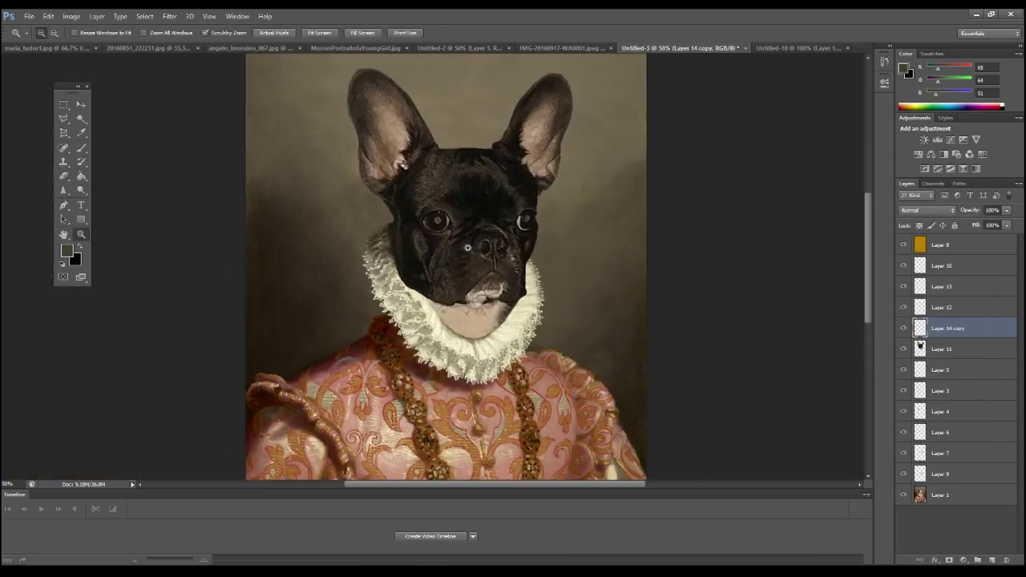
Zoom in on the dog's ears and set an eraser brush on head Layer 11
drag(525, 180, 903, 330)
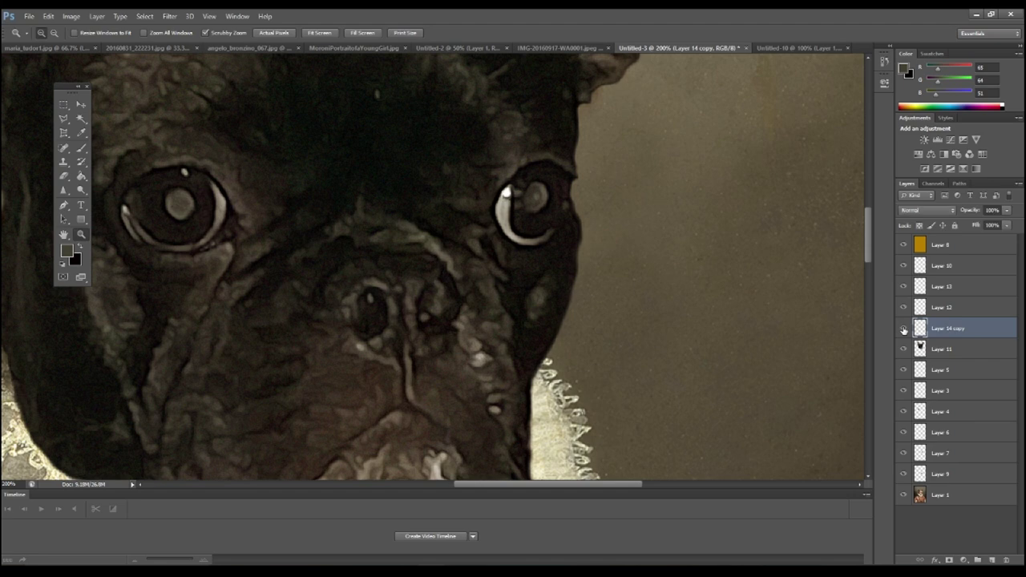
key(ctrl+0)
click(514, 185)
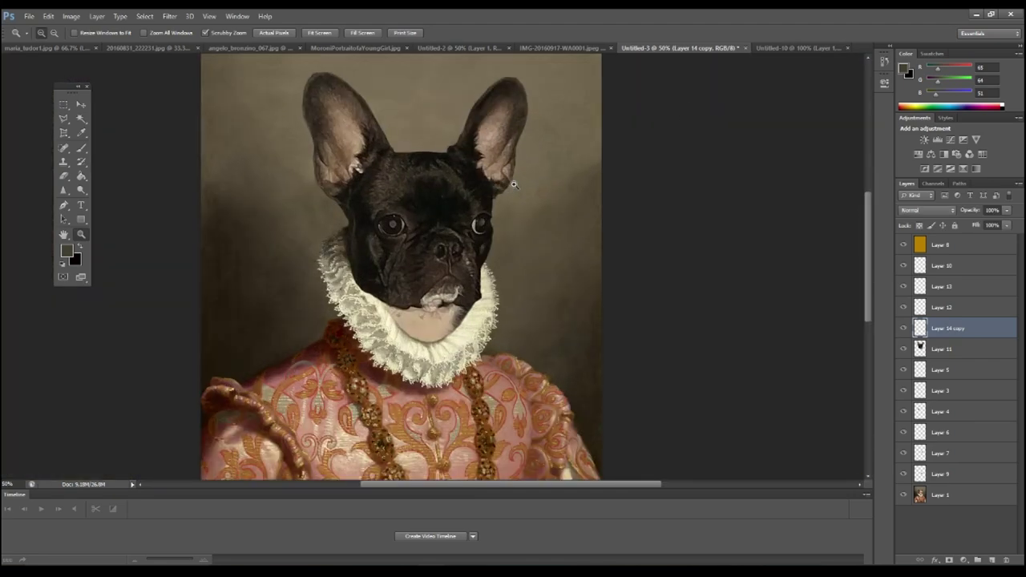
key(alt+bracketleft)
click(476, 224)
key(e)
right_click(446, 180)
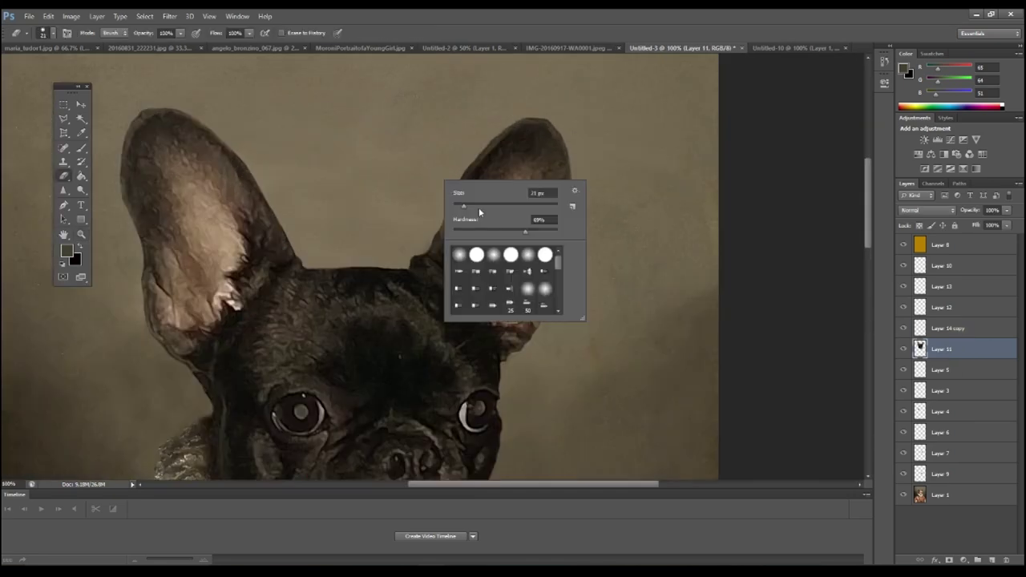
key(Escape)
Check the Clone Stamp brush size at the dog's eyes, then zoom back out
key(s)
key(ctrl+0)
key(ctrl+plus)
key(ctrl+plus)
key(ctrl+plus)
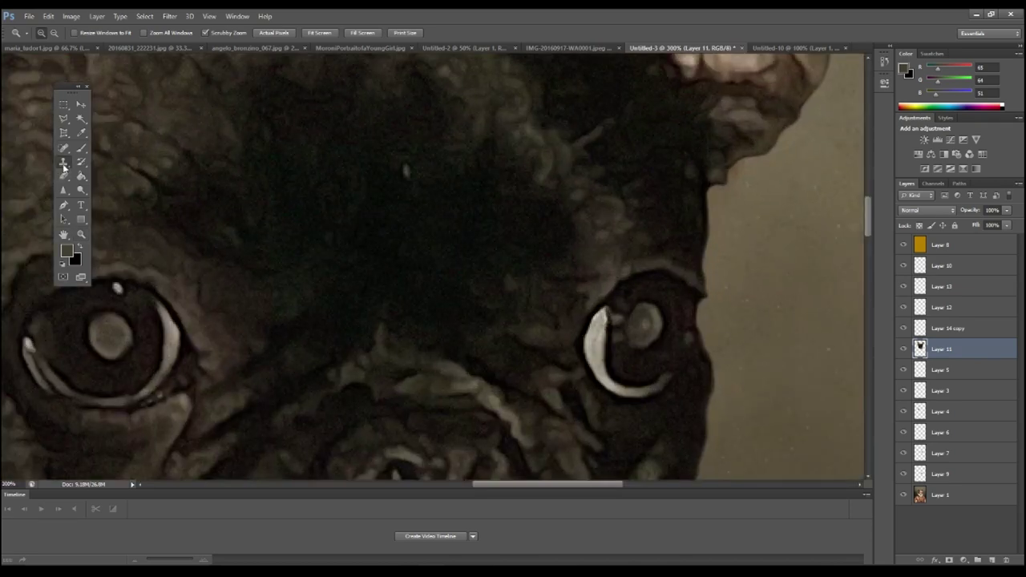
right_click(458, 232)
key(Escape)
key(z)
drag(400, 201, 28, 297)
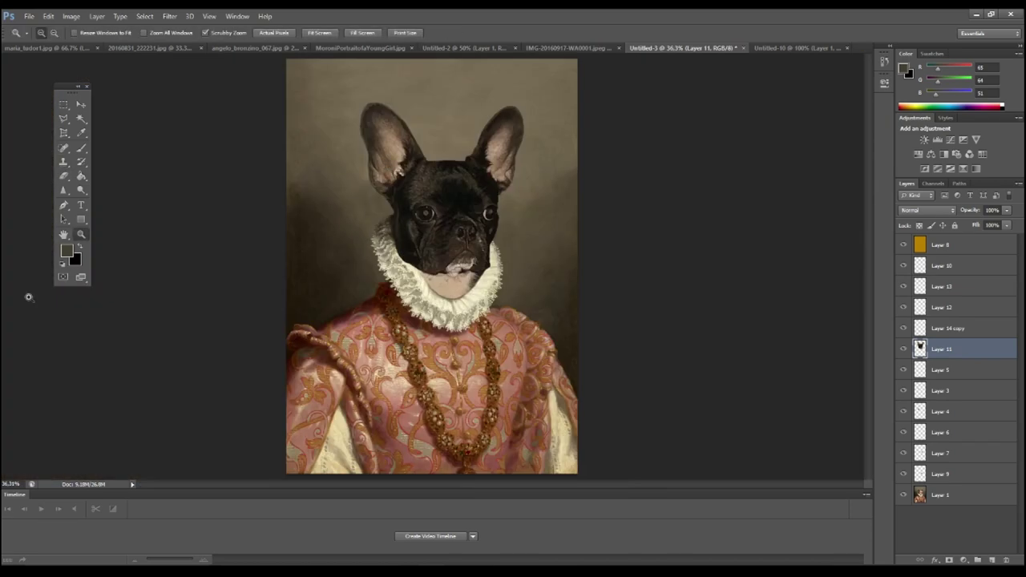
Lower the orange Overlay colour Layer 8 to 6% opacity
click(960, 252)
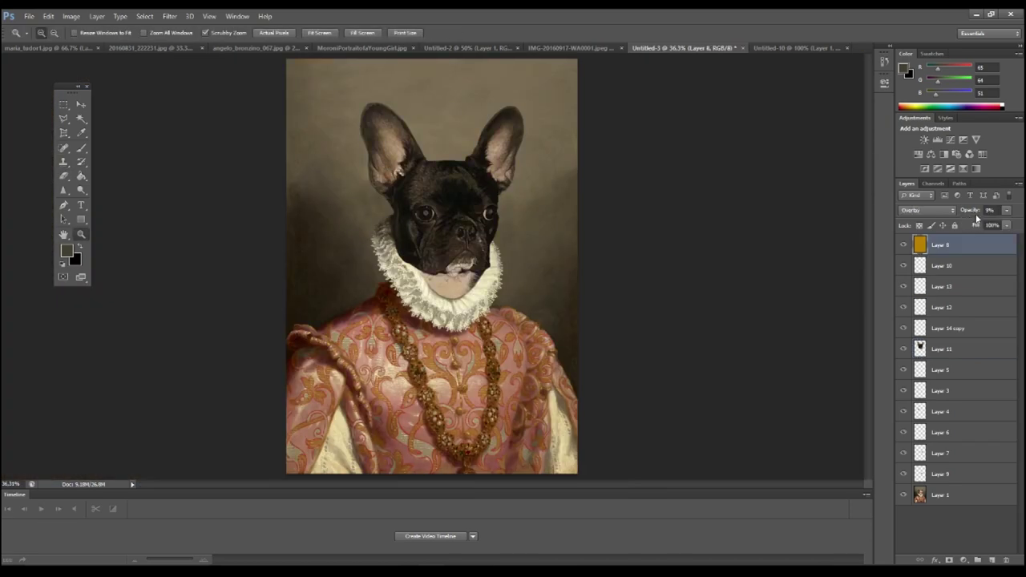
click(282, 551)
click(520, 170)
right_click(520, 170)
click(659, 180)
Reselect Layer 11 and erase stray edges around the dog's face, ruff and neck
click(977, 358)
key(e)
key(ctrl+1)
key(z)
key(ctrl+0)
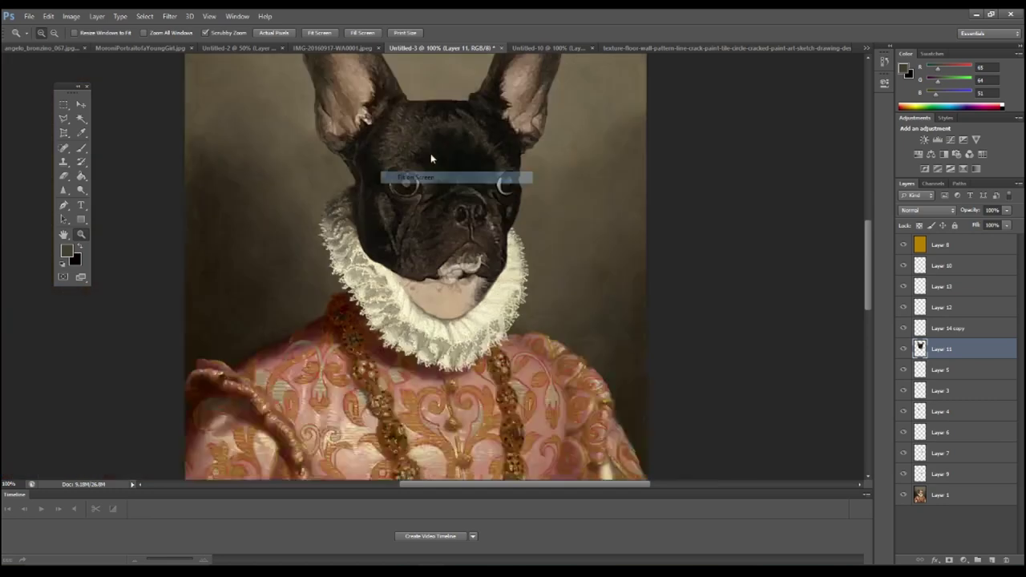
key(ctrl+1)
key(e)
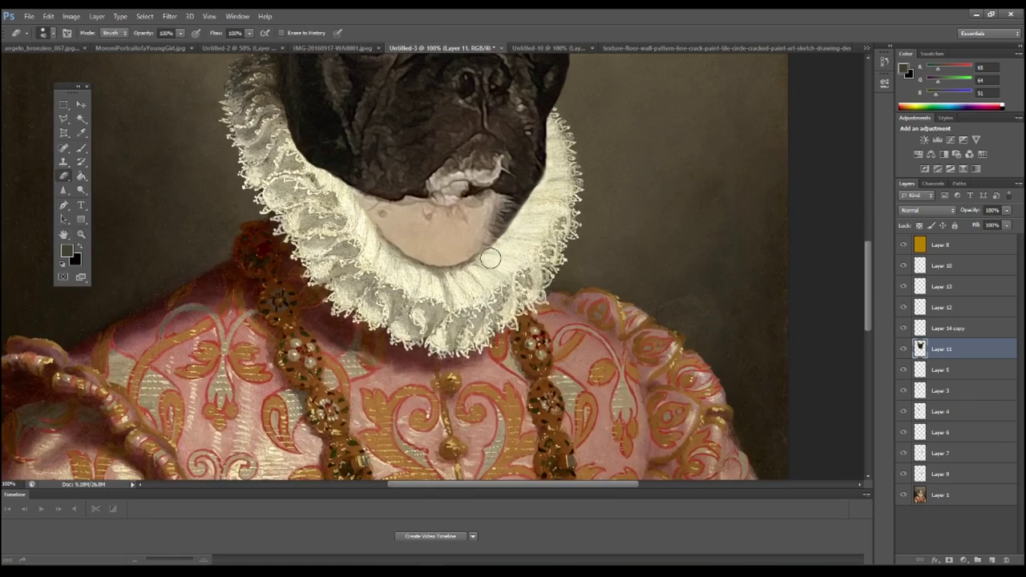
scroll(516, 261, up, 2)
scroll(515, 260, up, 2)
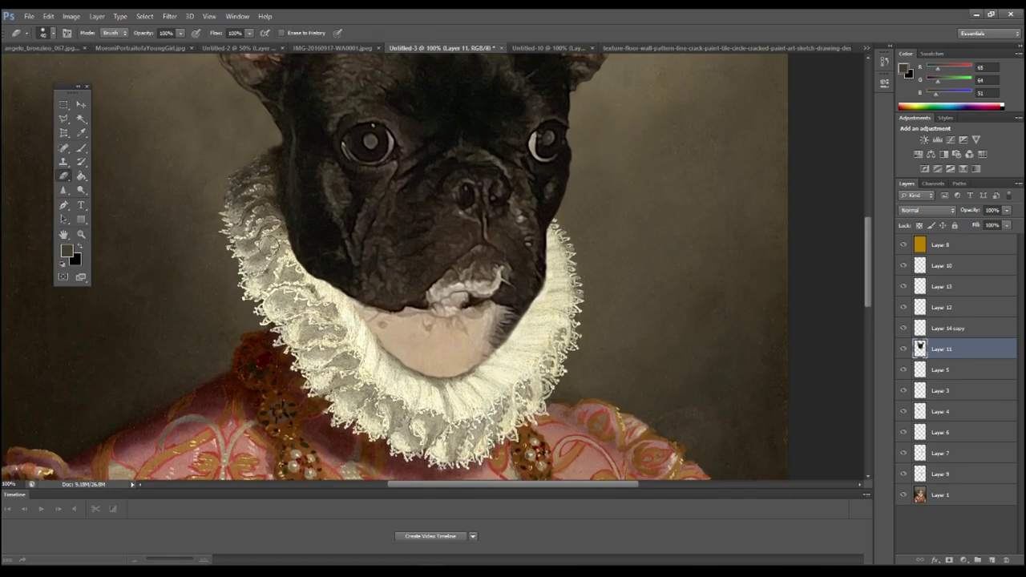
key(z)
key(ctrl+0)
right_click(81, 190)
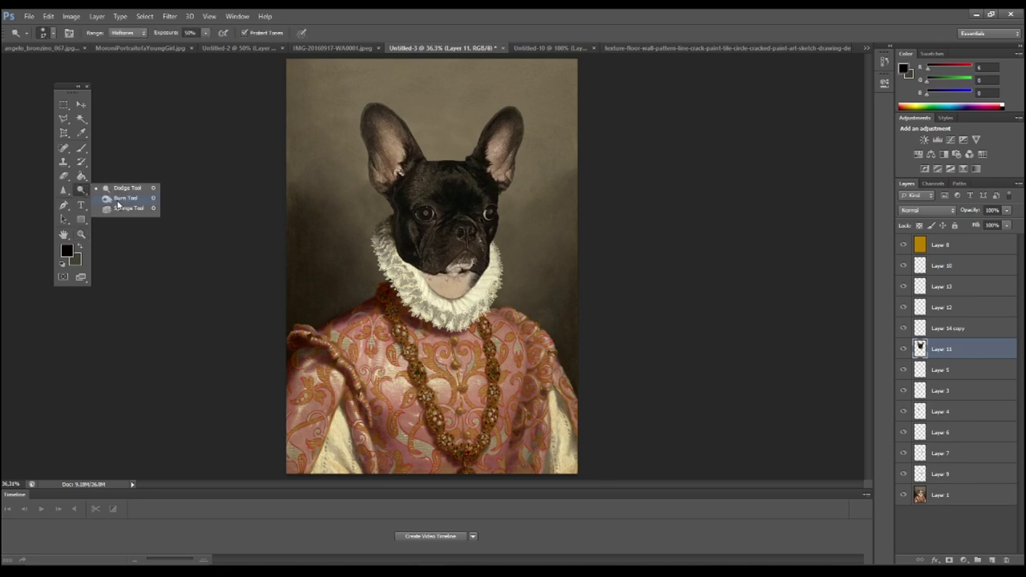
Pick the Dodge tool and check its brush size on the dog head layer
click(112, 190)
right_click(559, 298)
key(Return)
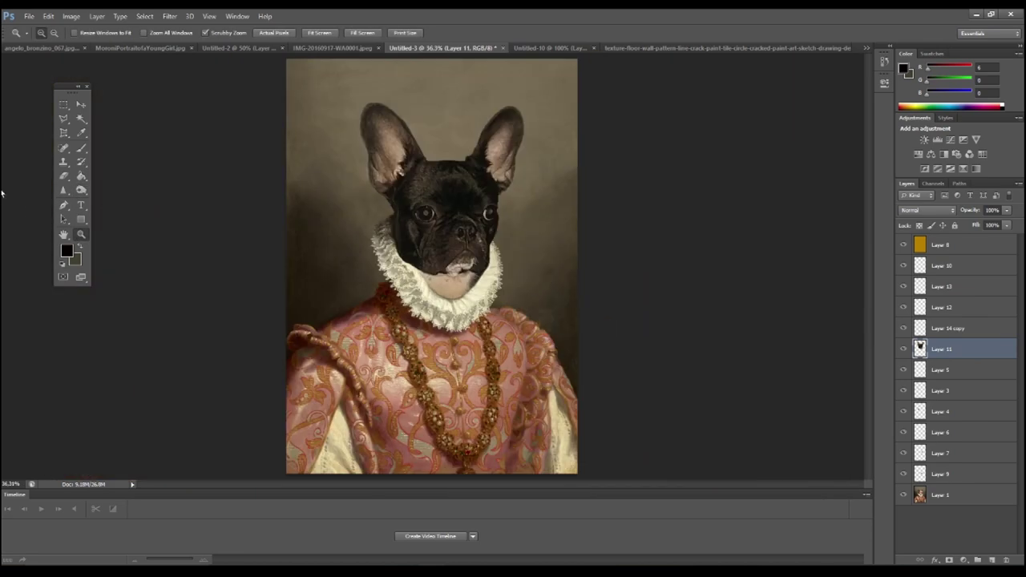
right_click(80, 190)
click(112, 190)
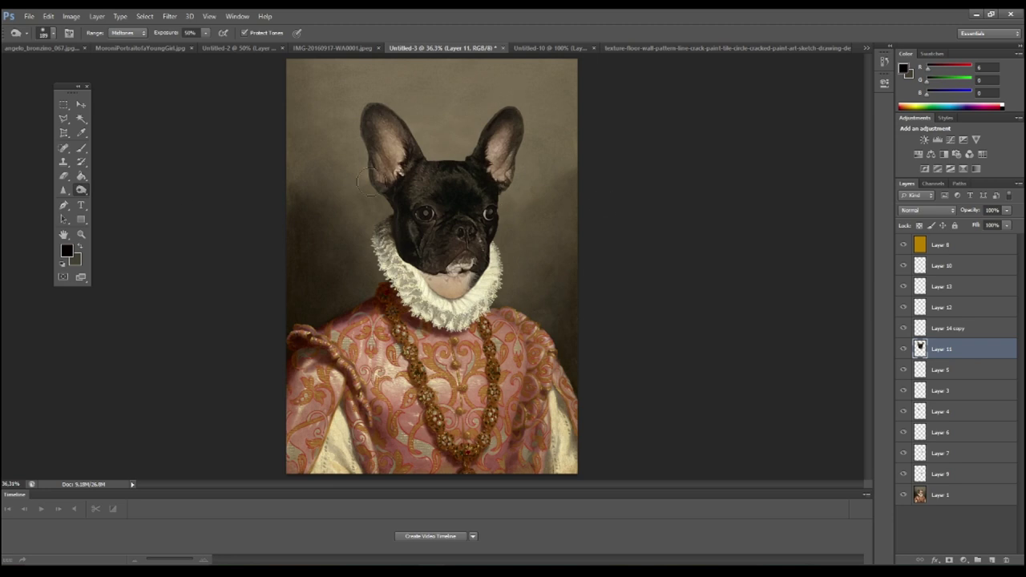
Switch to the Burn tool and lower its exposure in the options bar
right_click(80, 190)
click(112, 196)
right_click(496, 224)
key(Return)
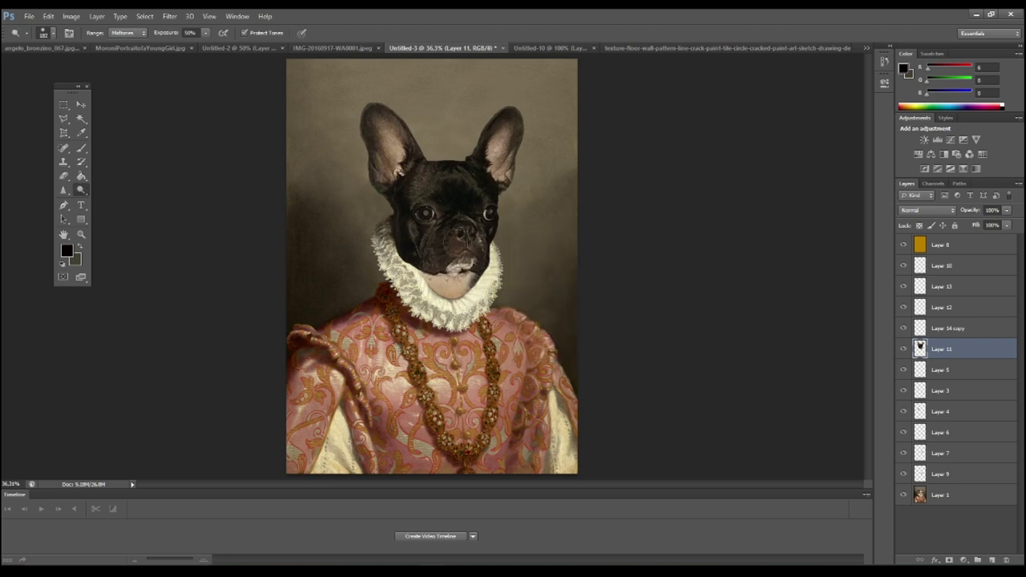
drag(206, 38, 189, 46)
Reselect Burn, zoom in on the ears and set a 40 px, 48%-hardness eraser
right_click(81, 190)
click(112, 196)
right_click(432, 161)
key(Return)
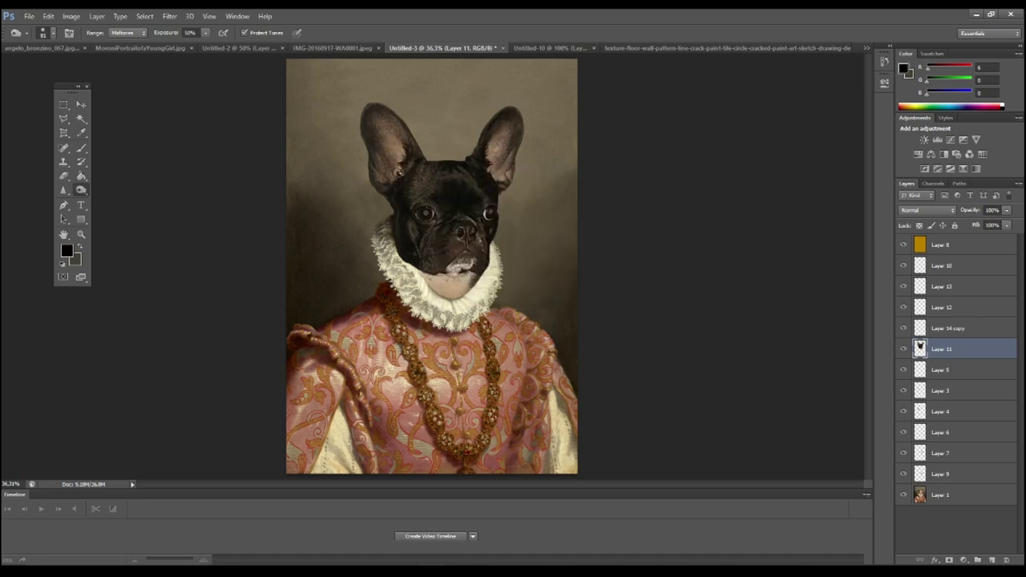
key(z)
click(488, 145)
key(e)
right_click(435, 215)
Check the eraser brush size and zoom back in on the dog's ears for erasing
key(Return)
right_click(424, 234)
key(Return)
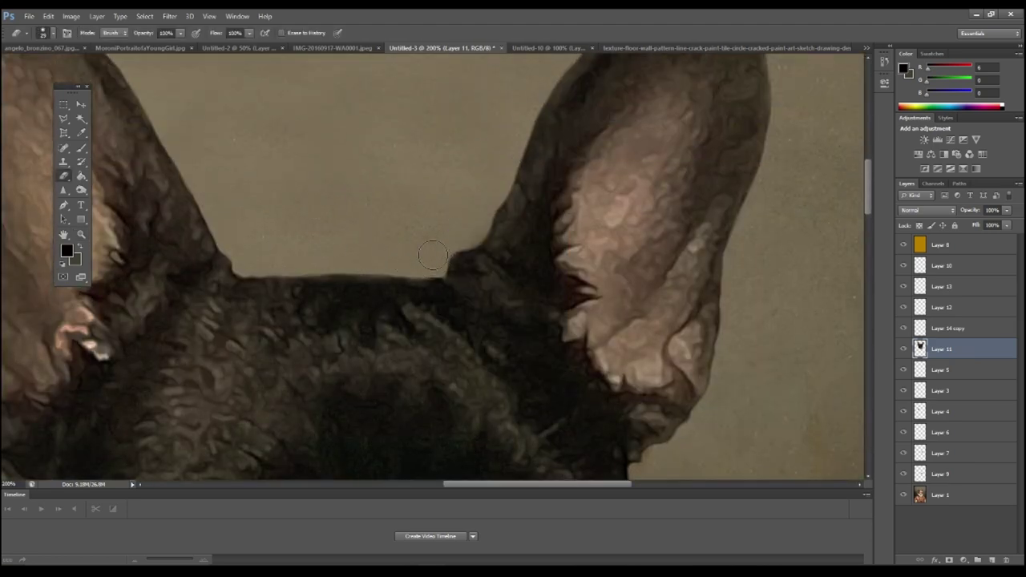
key(z)
key(ctrl+0)
click(478, 120)
key(e)
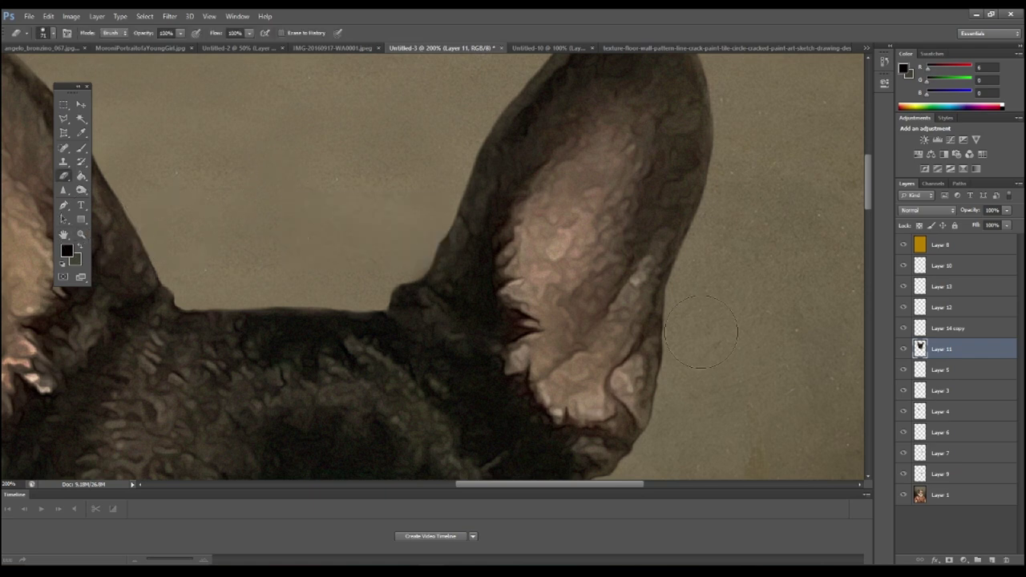
Fit the portrait and check the darkening brush's size and hardness on Layer 1
scroll(735, 322, left, 5)
scroll(736, 322, down, 3)
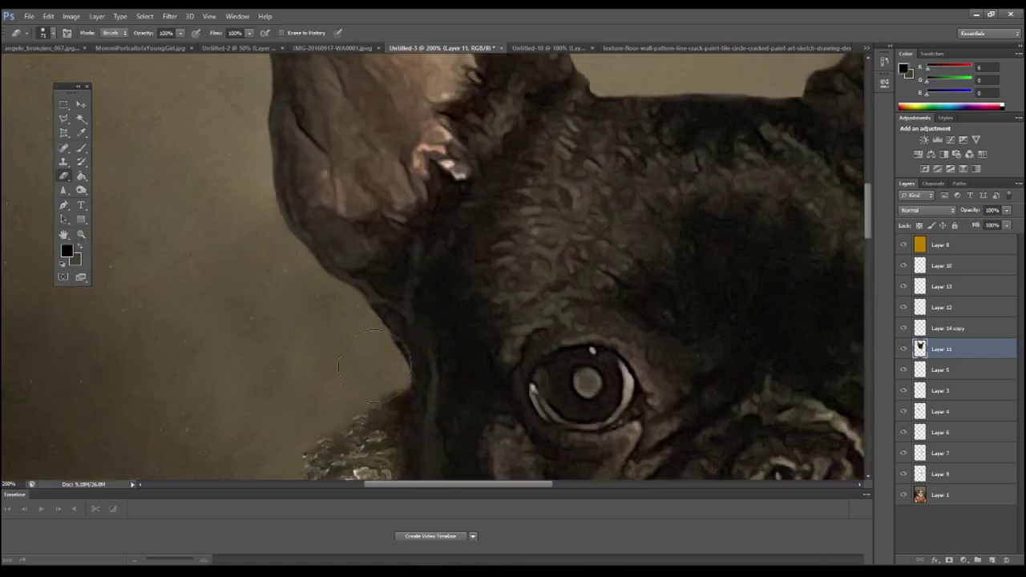
key(z)
key(ctrl+0)
click(942, 495)
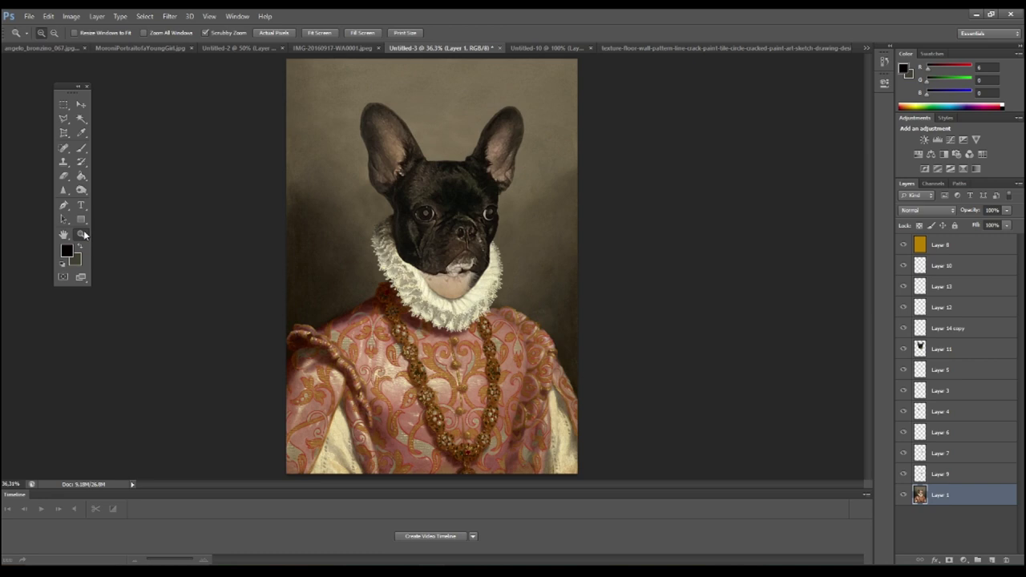
click(81, 190)
right_click(491, 230)
key(Return)
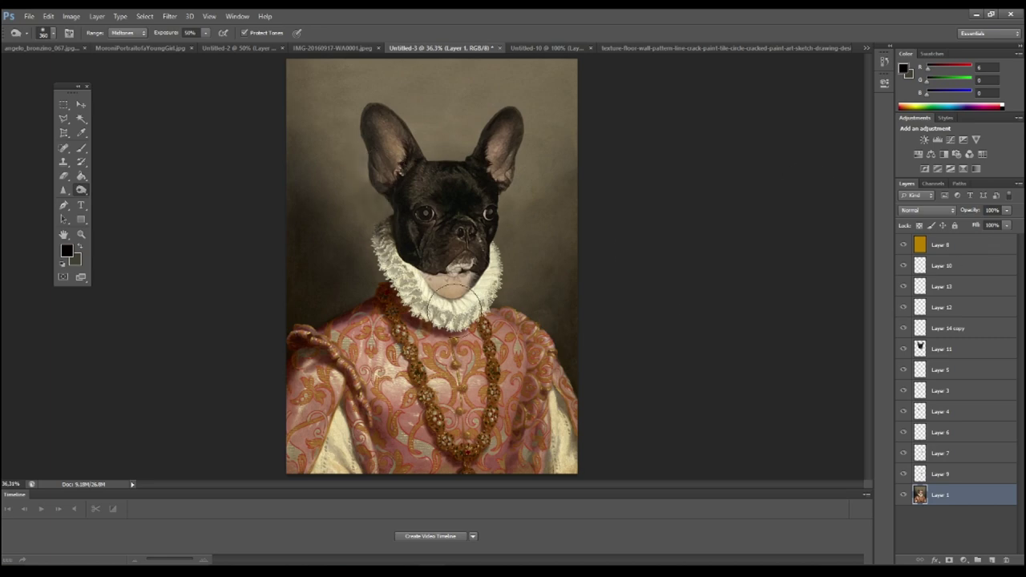
On Layer 11, zoom to 100% on the head and reduce the eraser to 25 px
click(942, 349)
key(e)
key(ctrl+1)
scroll(433, 264, up, 3)
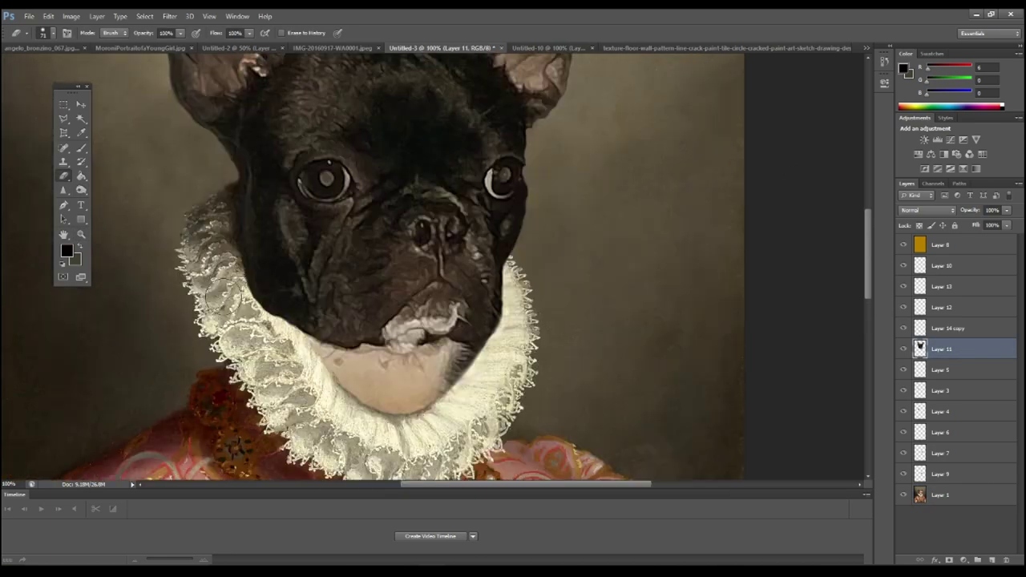
scroll(240, 312, up, 1)
scroll(256, 265, up, 3)
scroll(277, 205, up, 1)
scroll(277, 205, left, 3)
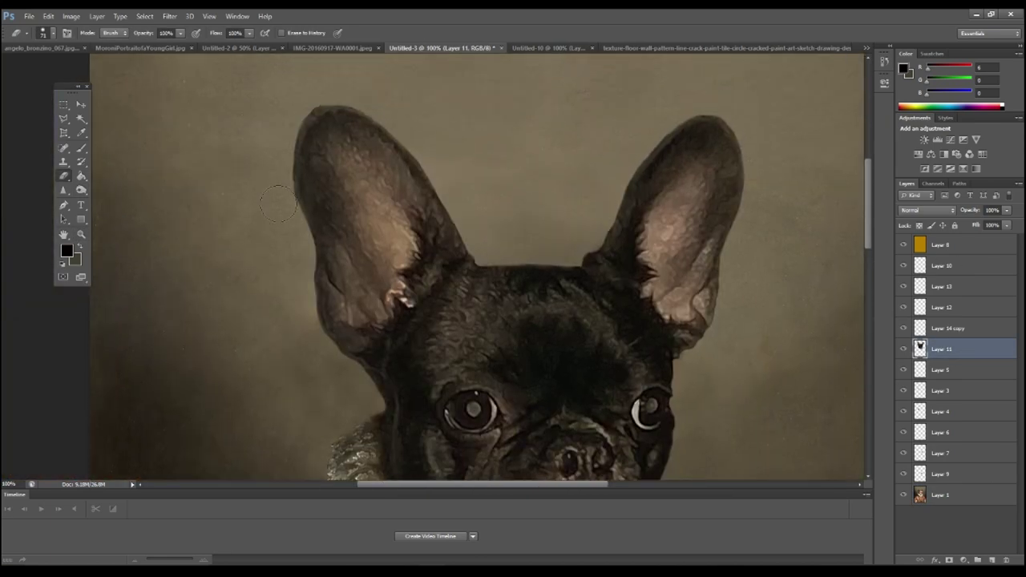
right_click(533, 204)
key(Return)
Inspect Overlay Layer 8's opacity, then zoom to 100% on the ears with a larger eraser
click(81, 234)
key(ctrl+0)
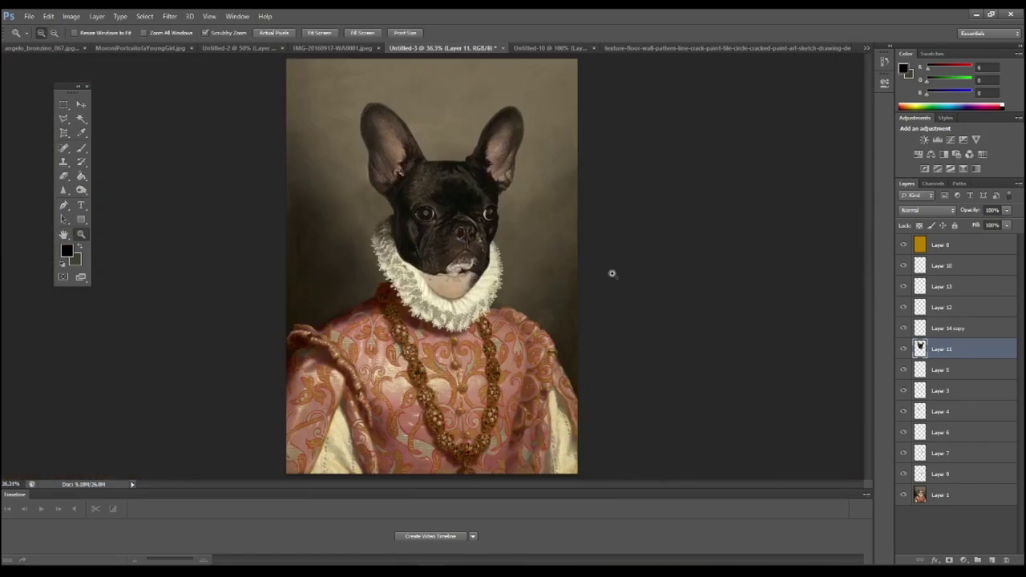
click(941, 245)
click(980, 212)
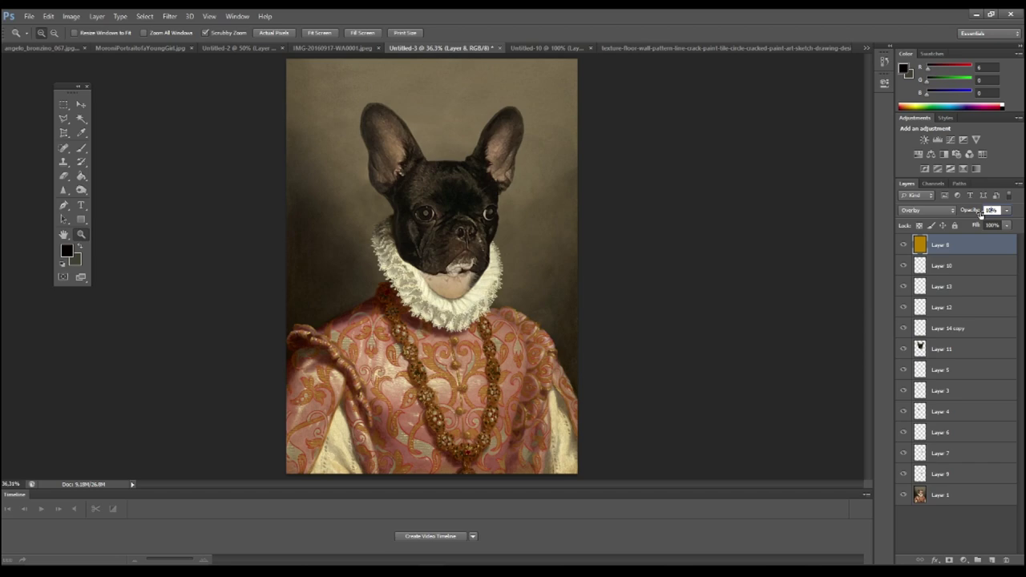
drag(355, 91, 336, 172)
key(e)
key(bracketright)
key(bracketright)
key(bracketright)
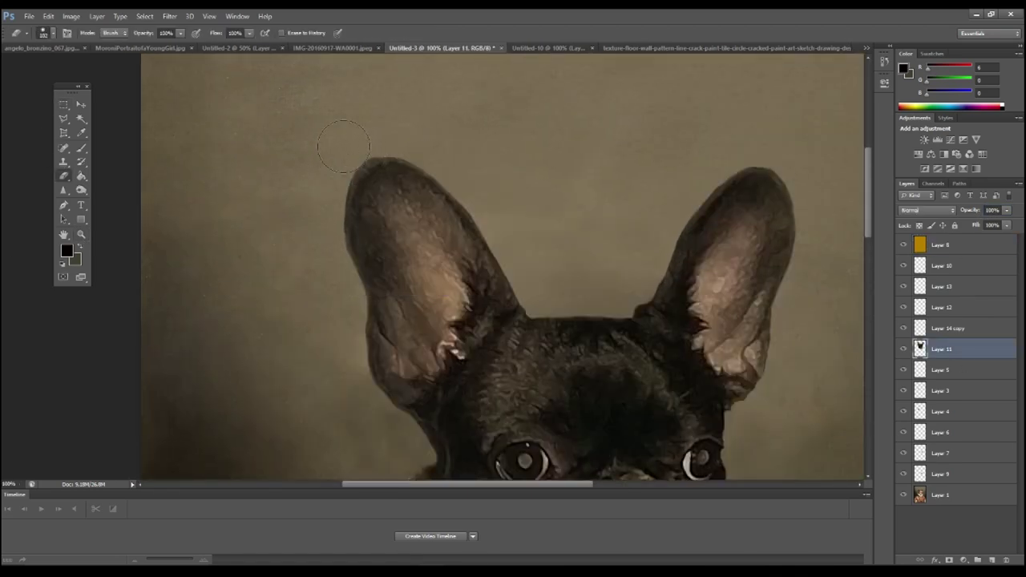
Erase the dog head's edge along the ruff at 100% zoom and check underneath
key(z)
key(ctrl+0)
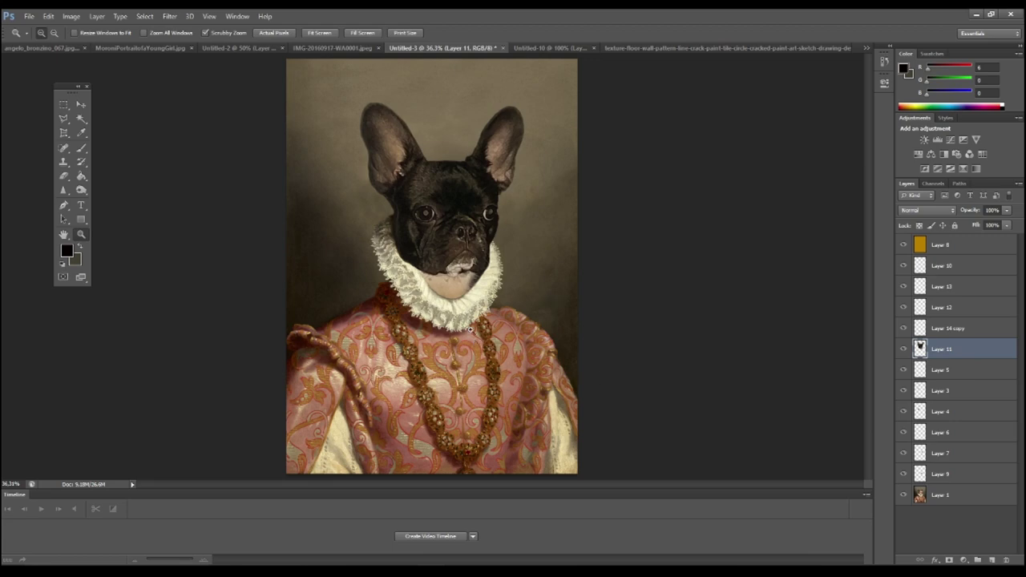
drag(470, 329, 528, 329)
key(e)
mouse_move(352, 321)
mouse_down()
mouse_move(515, 270)
mouse_move(312, 292)
mouse_up()
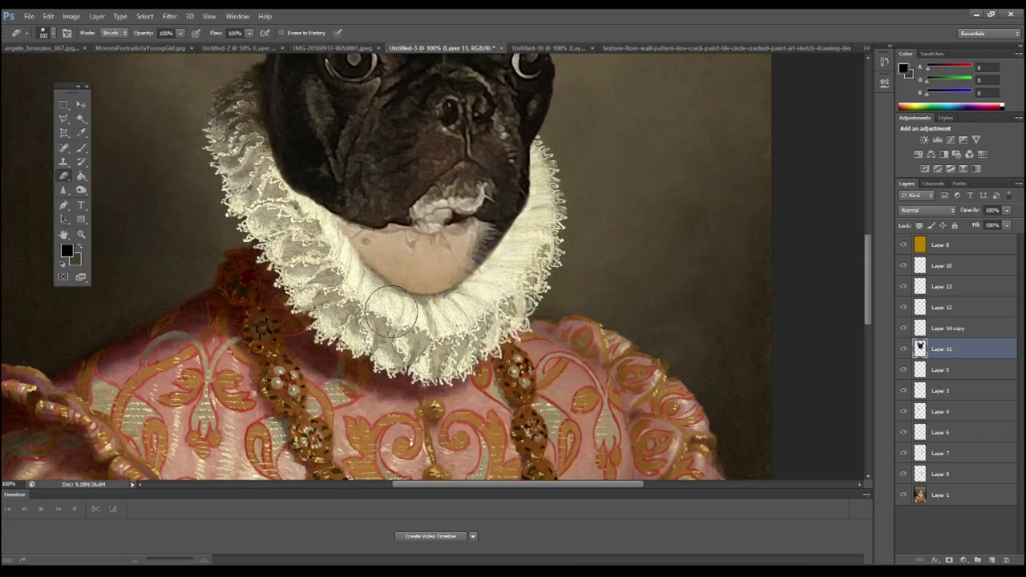
key(ctrl+comma)
key(ctrl+comma)
Move the view up toward the ears and shrink the eraser brush slightly
right_click(543, 272)
key(Escape)
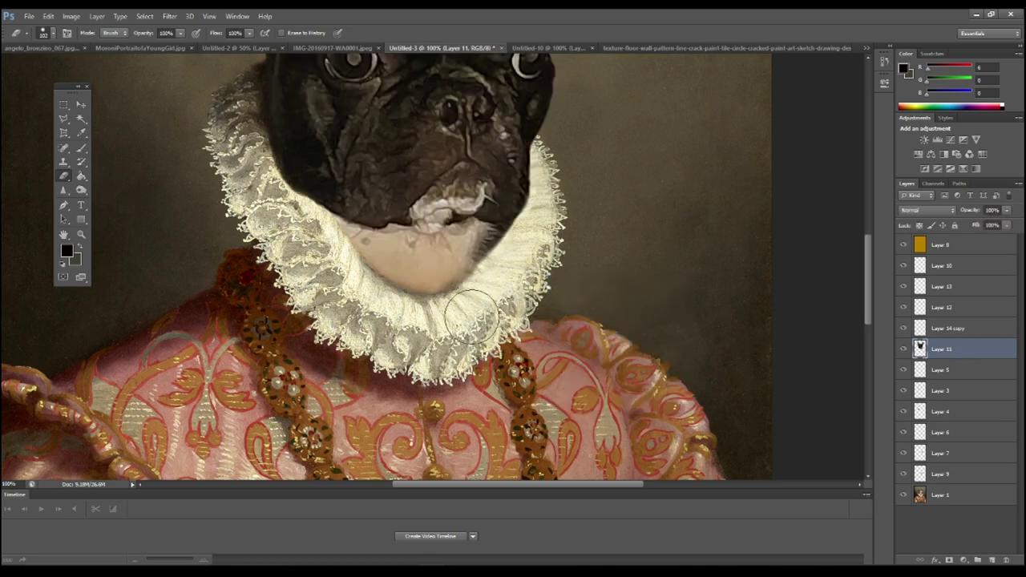
scroll(492, 343, up, 2)
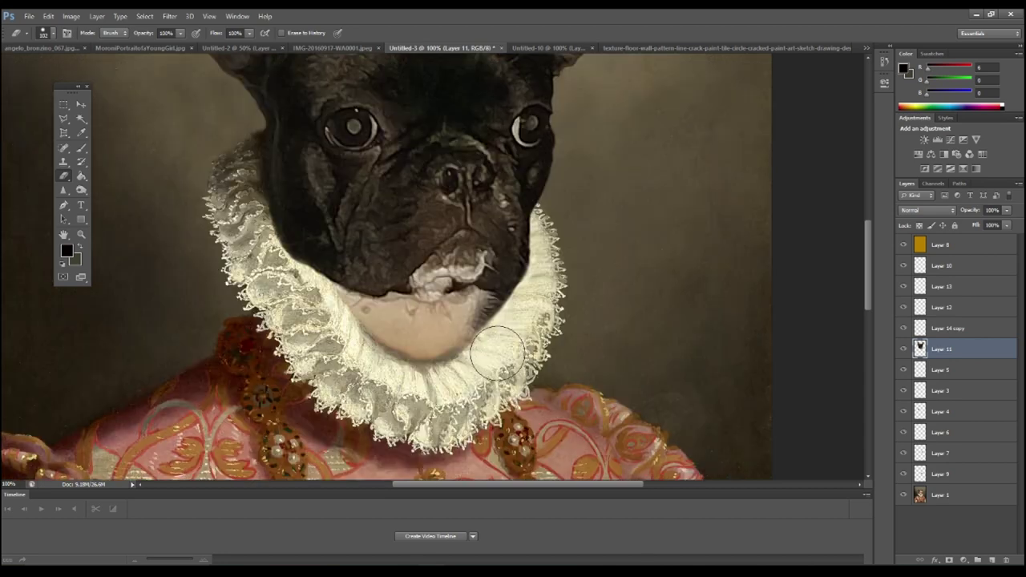
scroll(548, 345, up, 2)
scroll(557, 289, up, 1)
right_click(641, 213)
Enlarge the Layer 11 copy head to about 101.5% and commit the transform
key(Return)
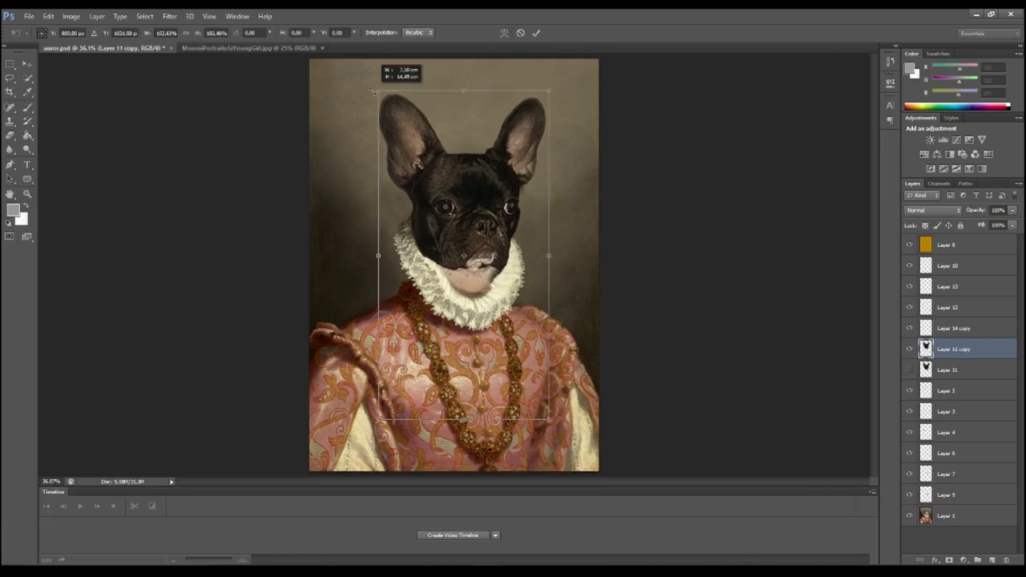
drag(380, 98, 379, 93)
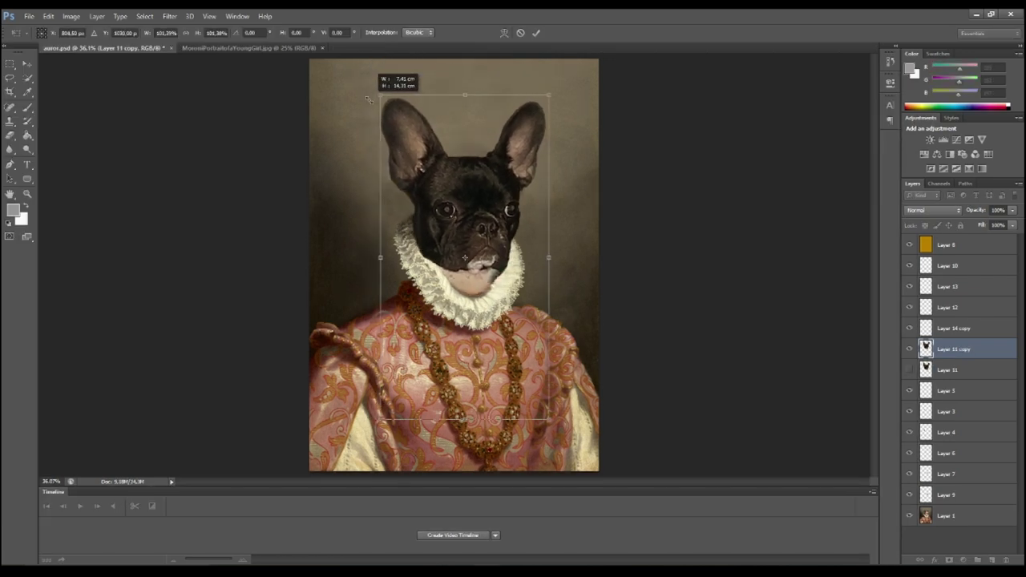
key(Return)
key(z)
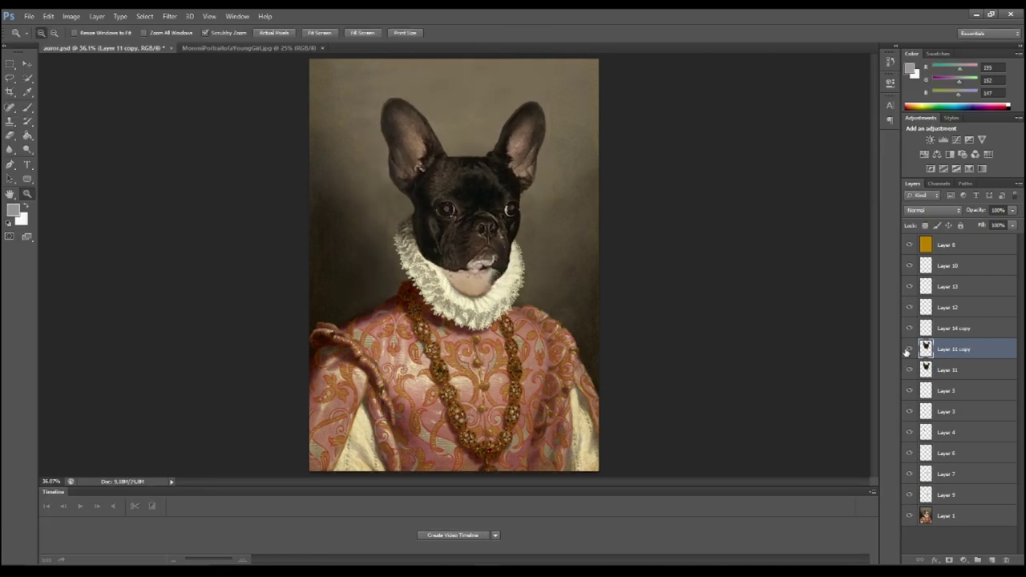
Toggle visibility of Layer 11 and its copy to compare original and enlarged heads
click(909, 369)
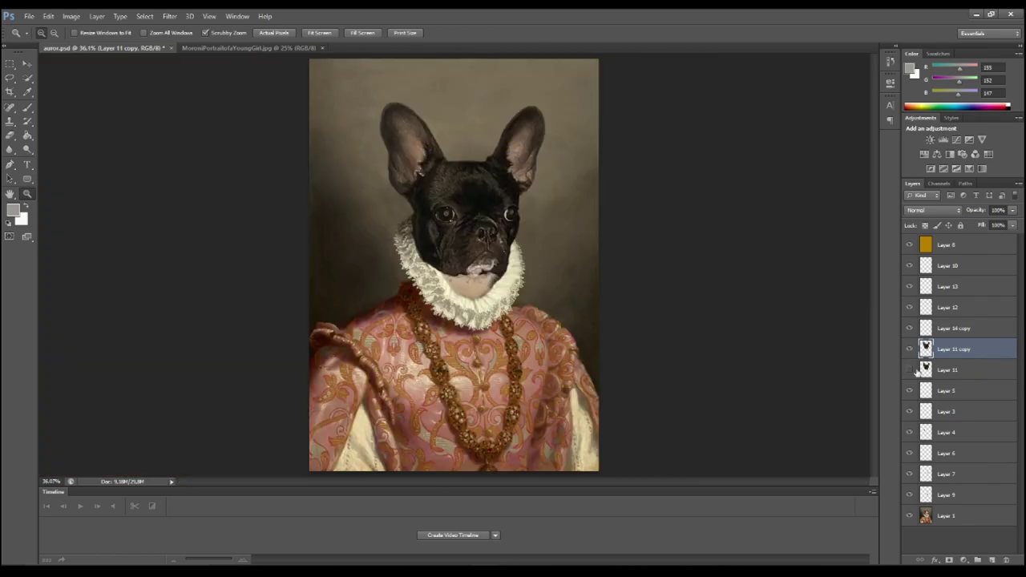
click(909, 348)
click(909, 370)
click(909, 349)
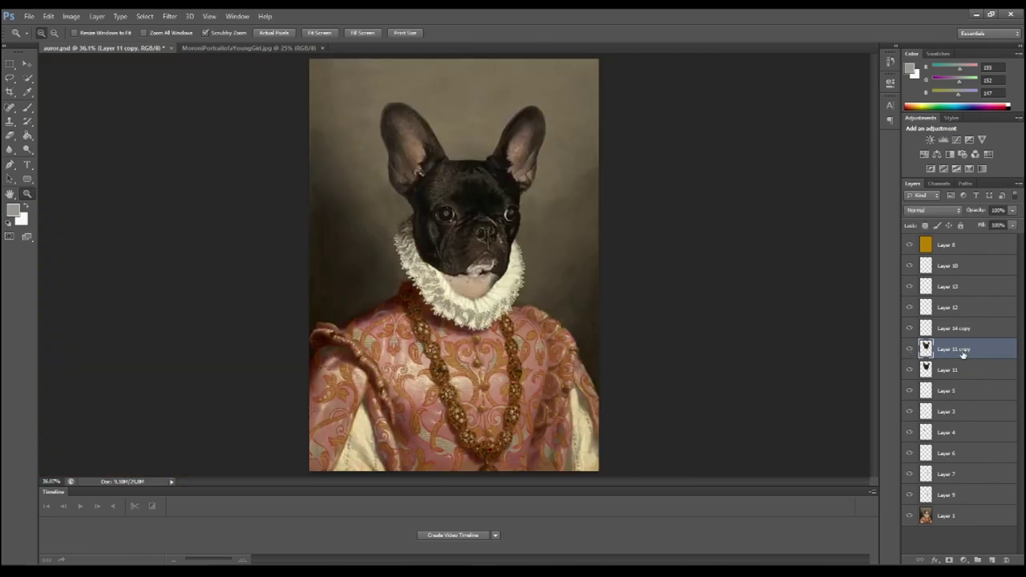
key(e)
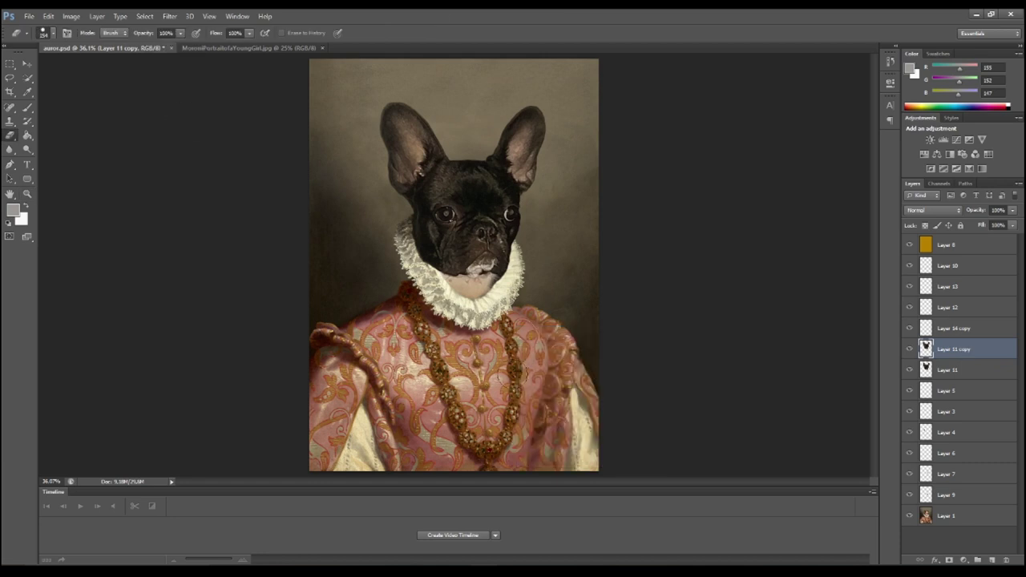
Compare against the original head, then zoom to 66.7% around the ruff and check the eraser size
click(911, 369)
key(z)
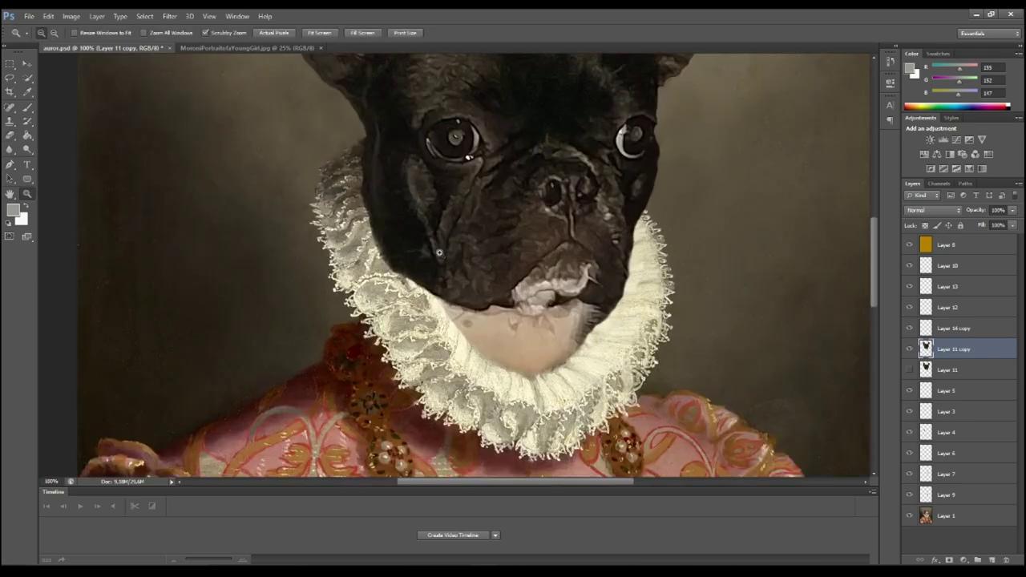
drag(442, 258, 498, 166)
double_click(531, 259)
key(e)
right_click(563, 249)
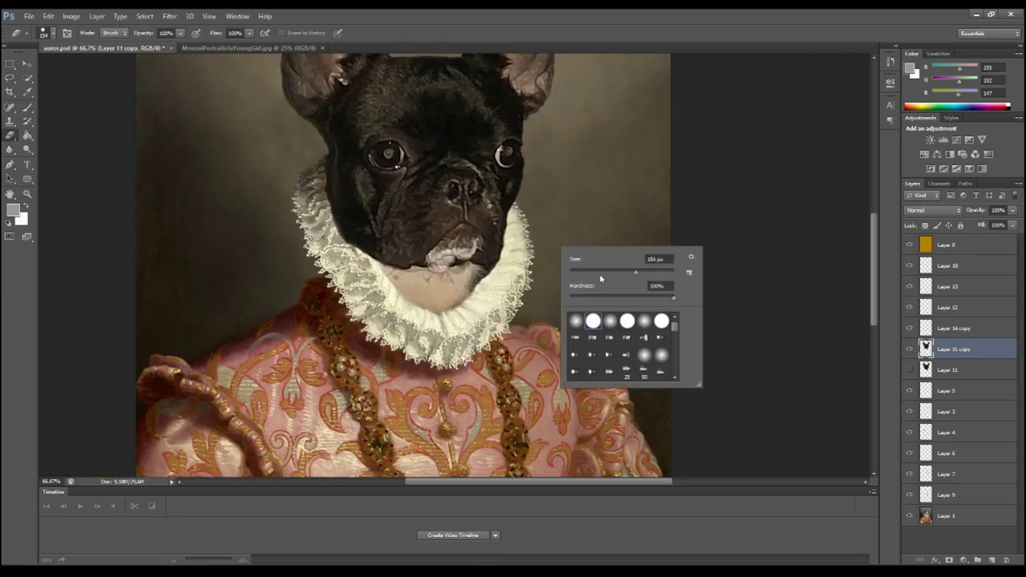
key(Return)
scroll(312, 212, up, 2)
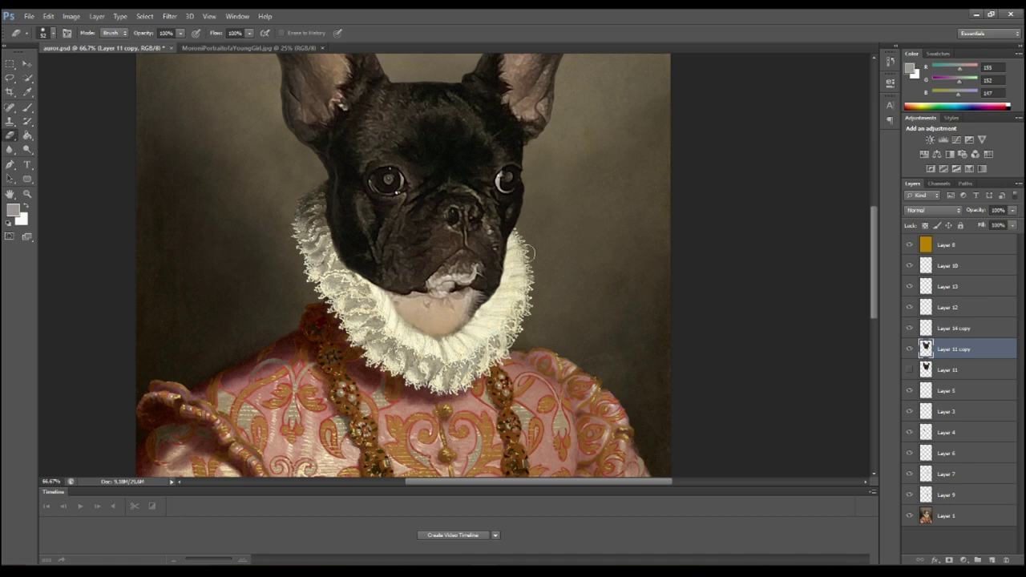
Zoom to 100% on the ears with the 154 px, 100%-hardness eraser, then fit the portrait
key(z)
right_click(359, 204)
click(384, 210)
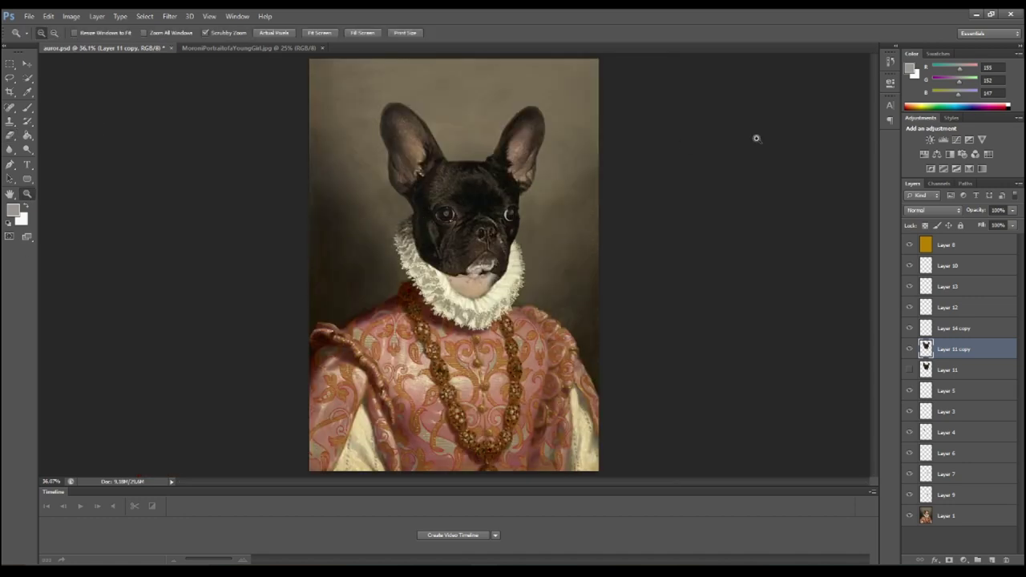
click(272, 32)
key(e)
right_click(447, 151)
key(Return)
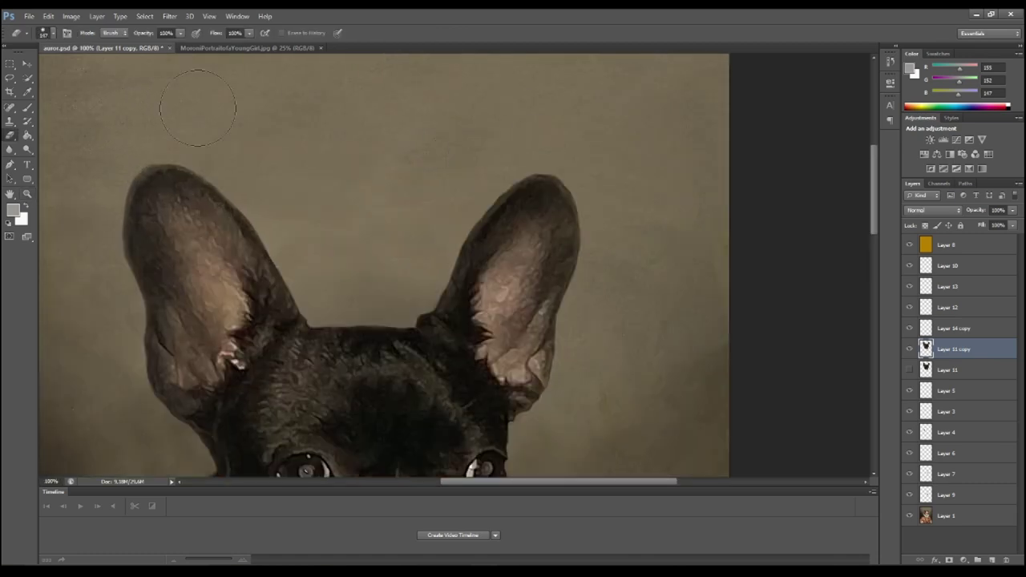
key(z)
right_click(245, 155)
click(259, 161)
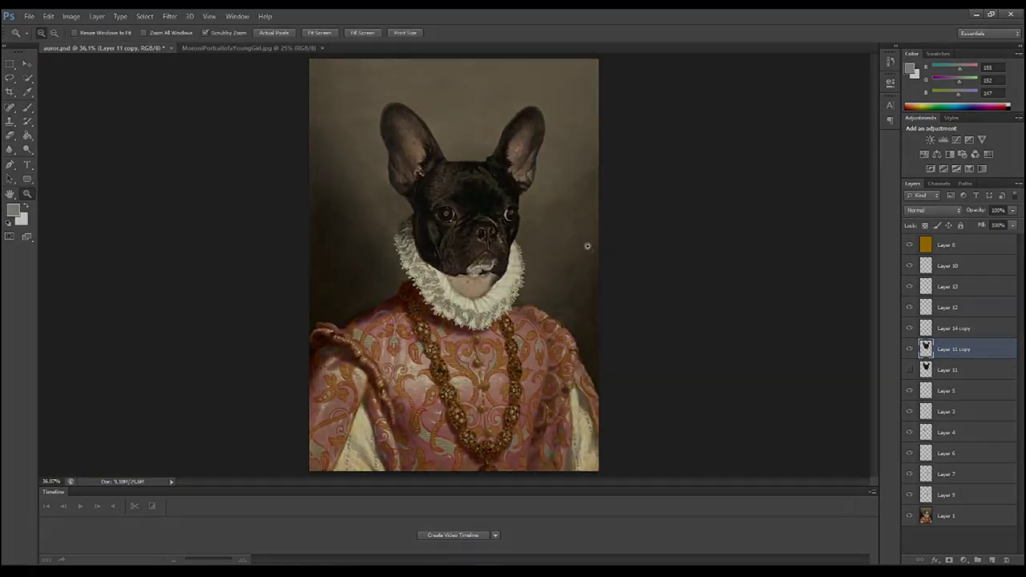